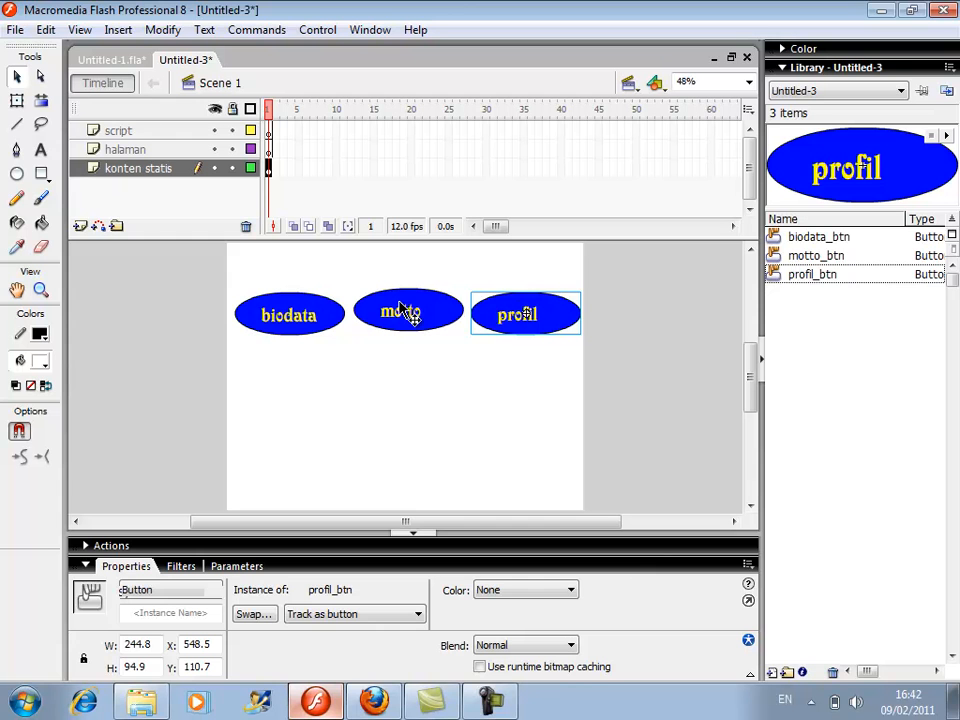
Move the motto button level with the biodata and profil buttons
drag(401, 311, 396, 312)
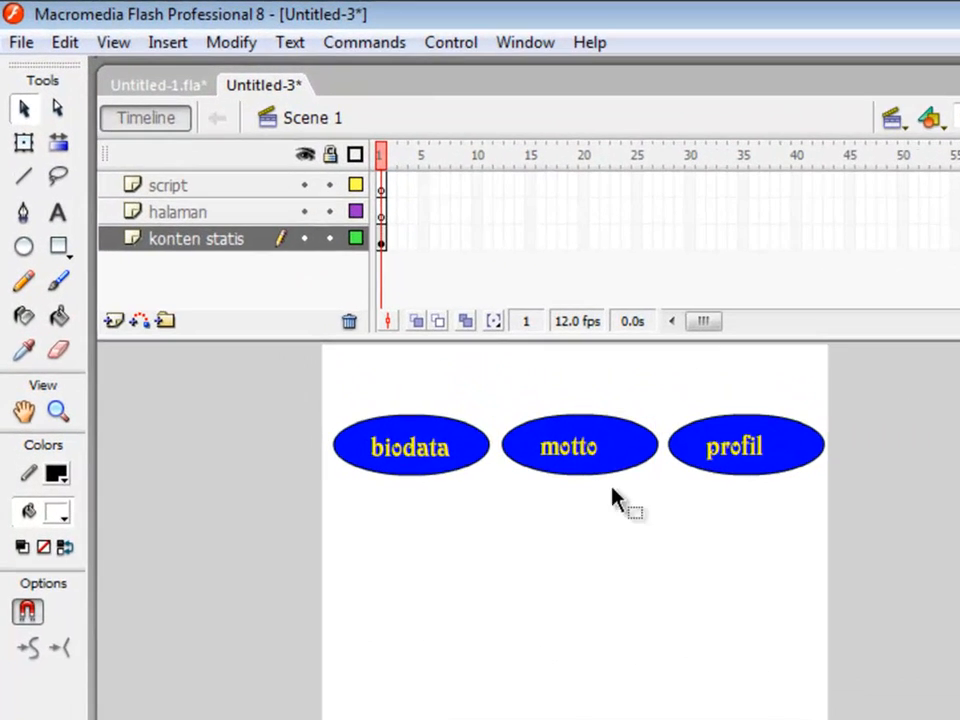
Add the black static heading "MULTIMEDIA SMK ISLAM JEPARA" above the buttons on the konten statis layer at font size 58
click(381, 243)
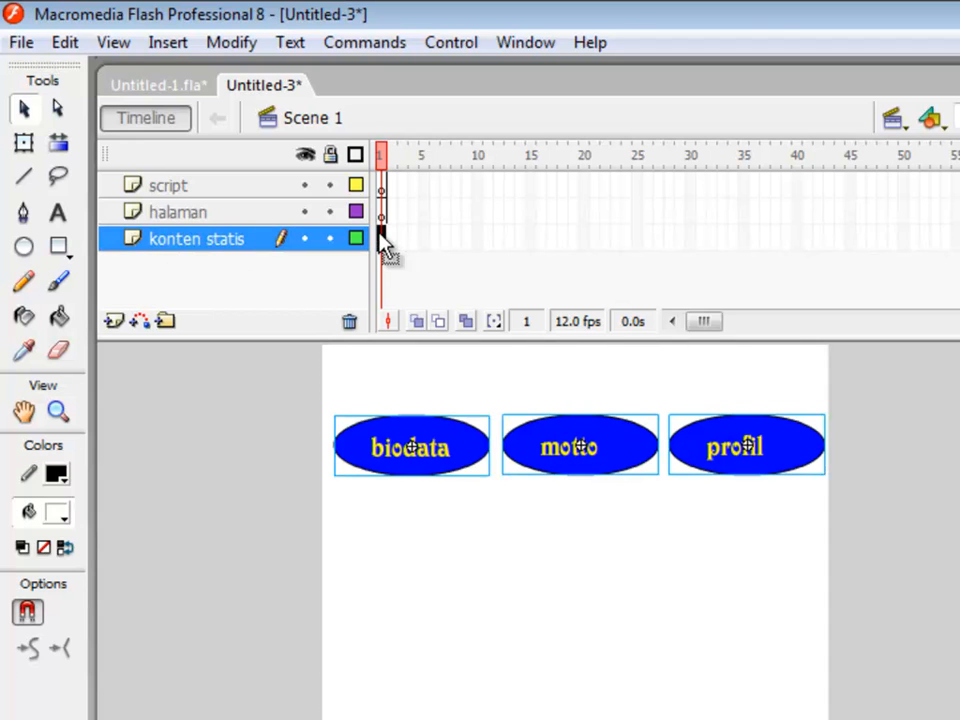
click(59, 213)
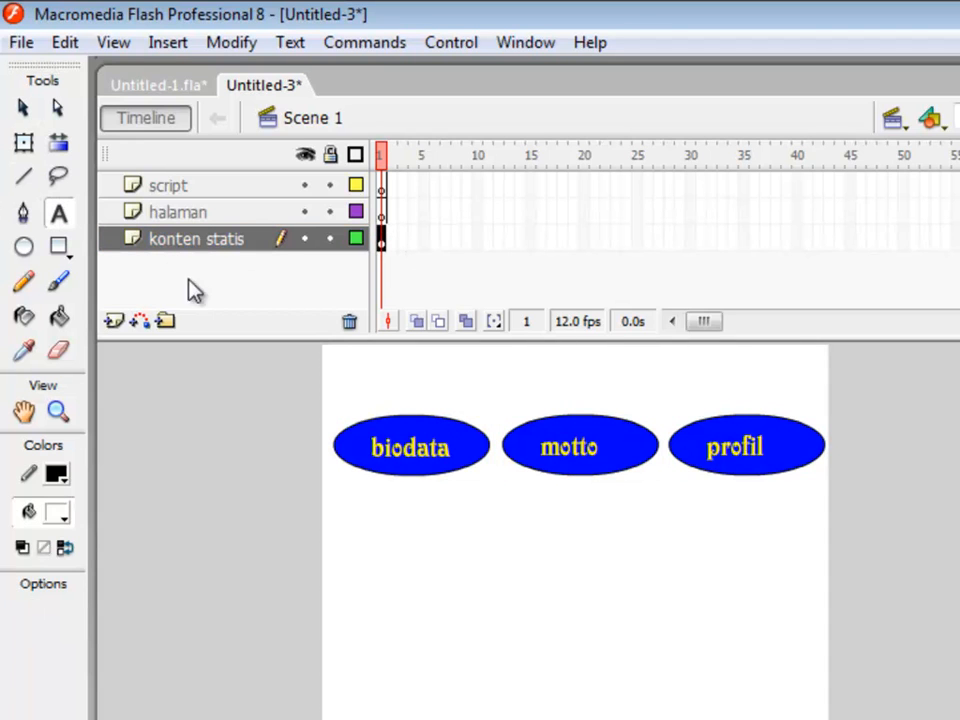
click(376, 389)
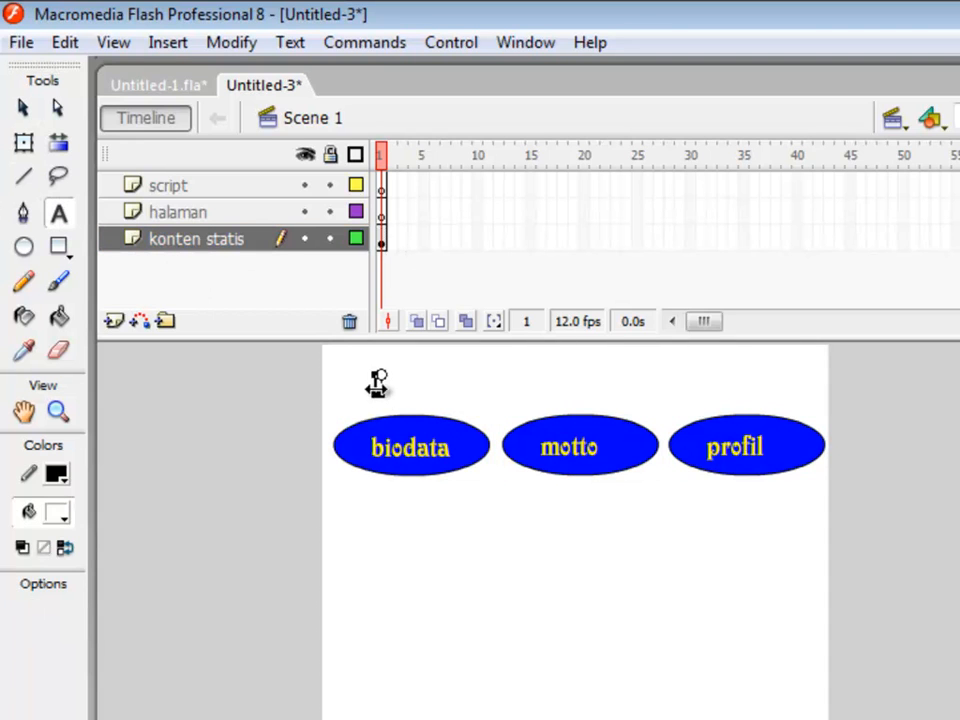
click(56, 516)
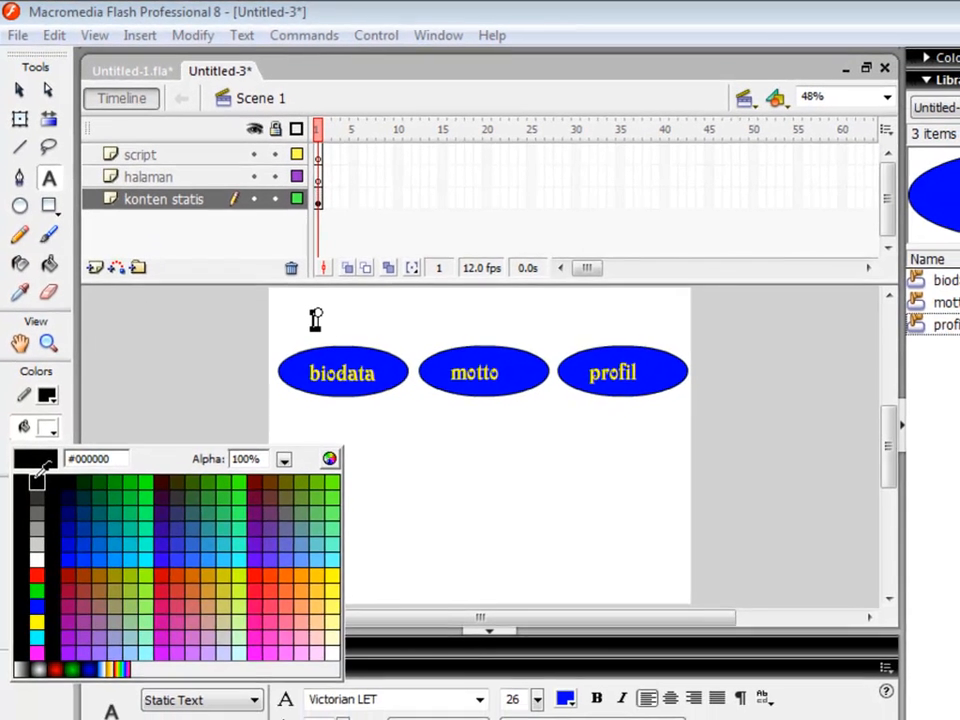
click(38, 484)
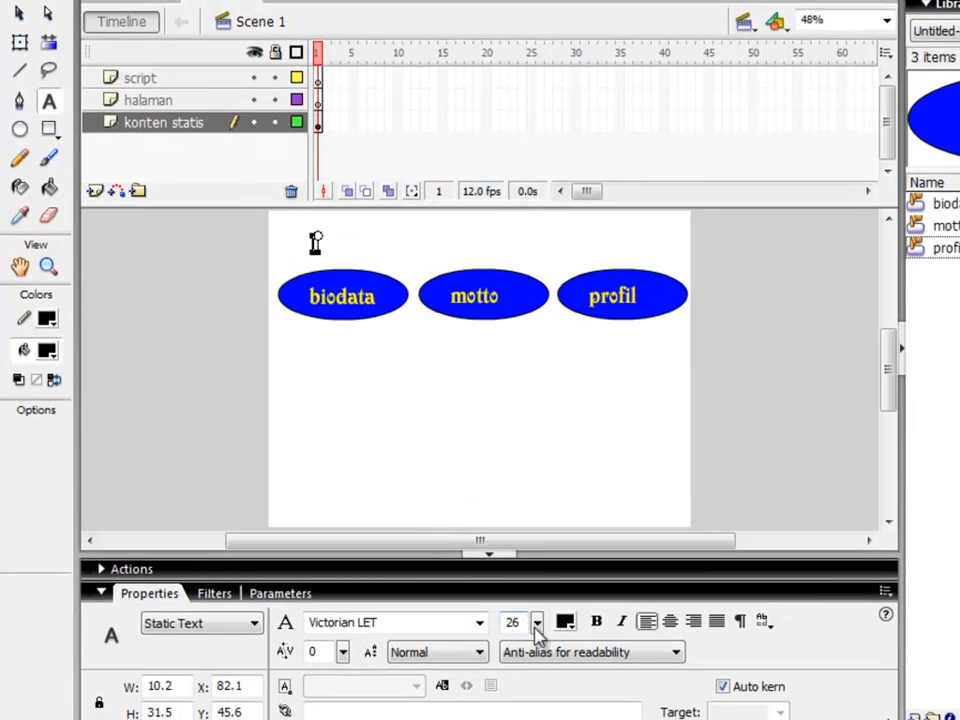
drag(537, 625, 538, 603)
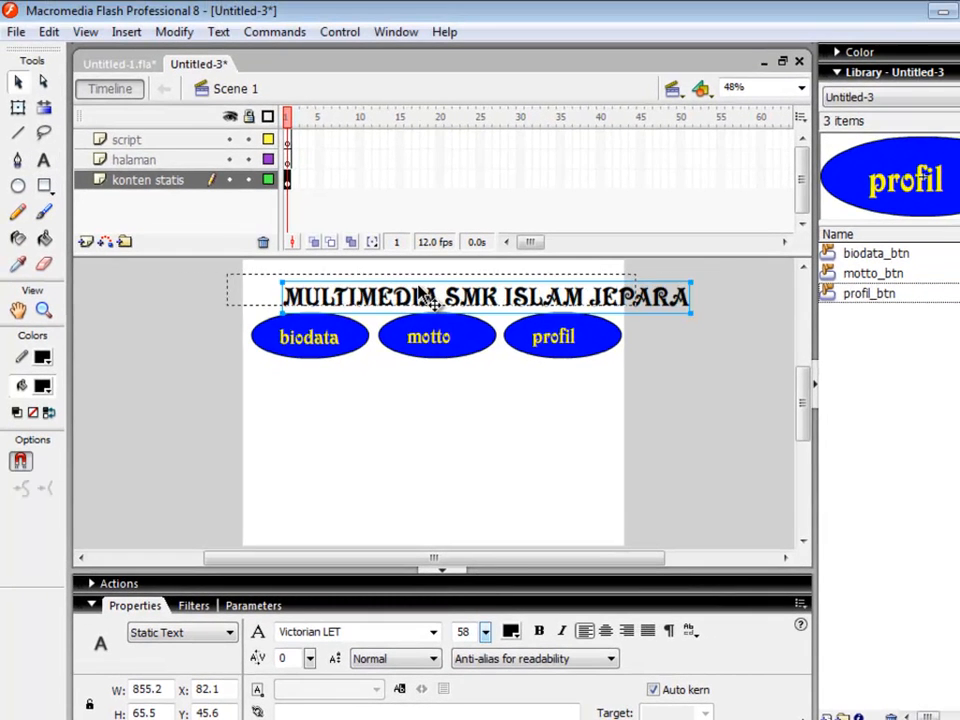
Reduce the heading's font size to 48 and place it centred above the buttons at about X 40, Y 29
drag(428, 298, 430, 300)
drag(488, 633, 490, 652)
drag(393, 289, 431, 300)
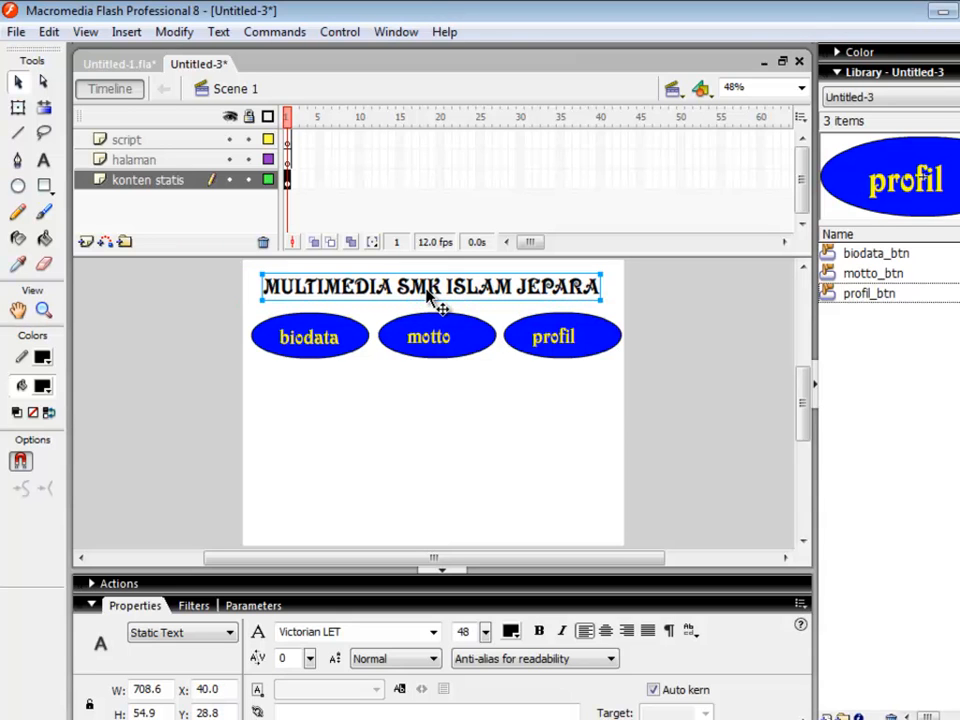
click(424, 436)
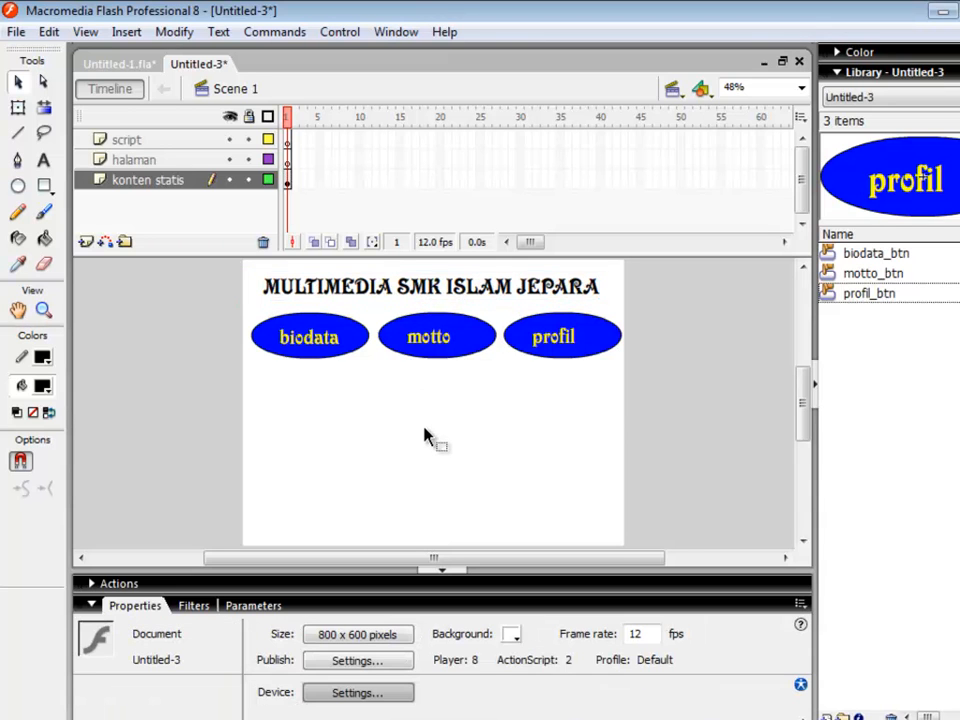
click(377, 288)
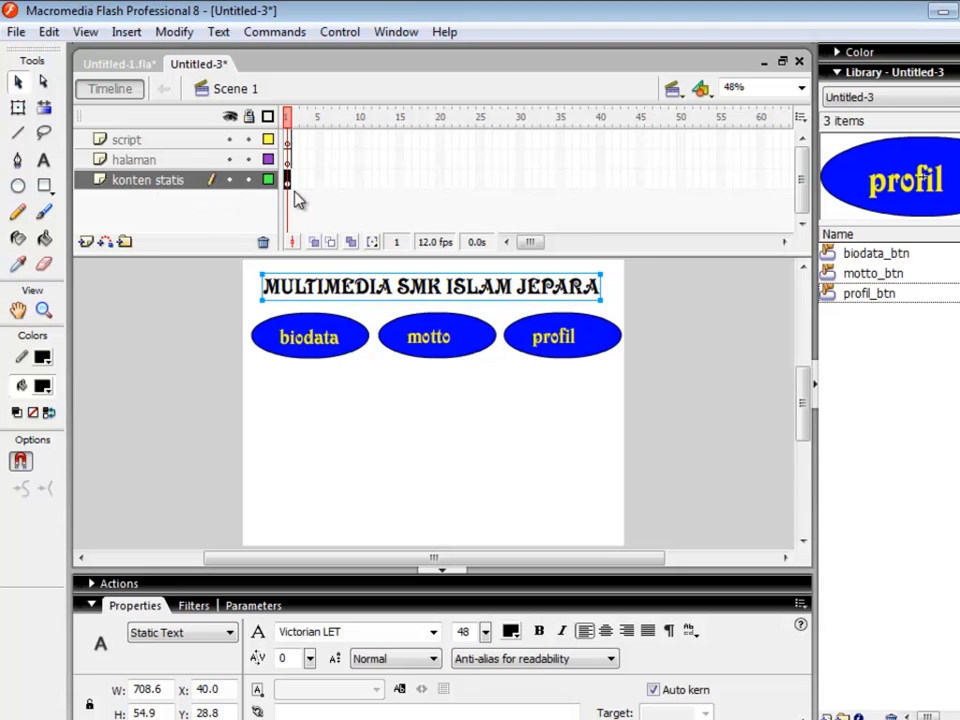
click(672, 293)
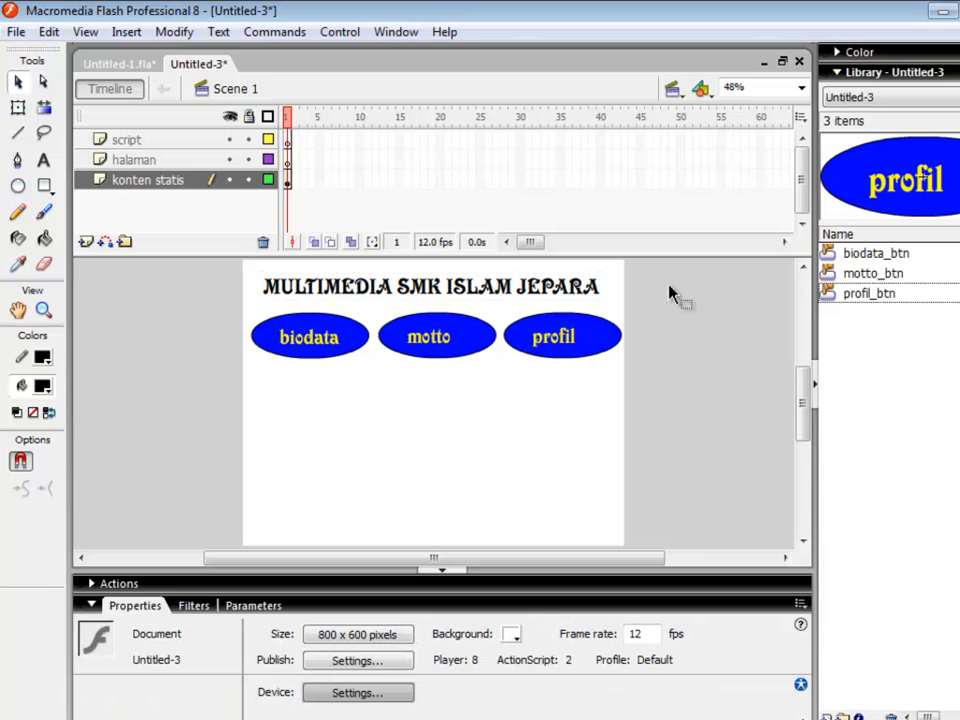
In frame 1 of the halaman layer, add the two-line text "SELAMAT DATANG DI COMPANY PROFILE / SMK ISLAM JEPARA JURUSAN MULTIMEDIA" below the buttons
click(296, 159)
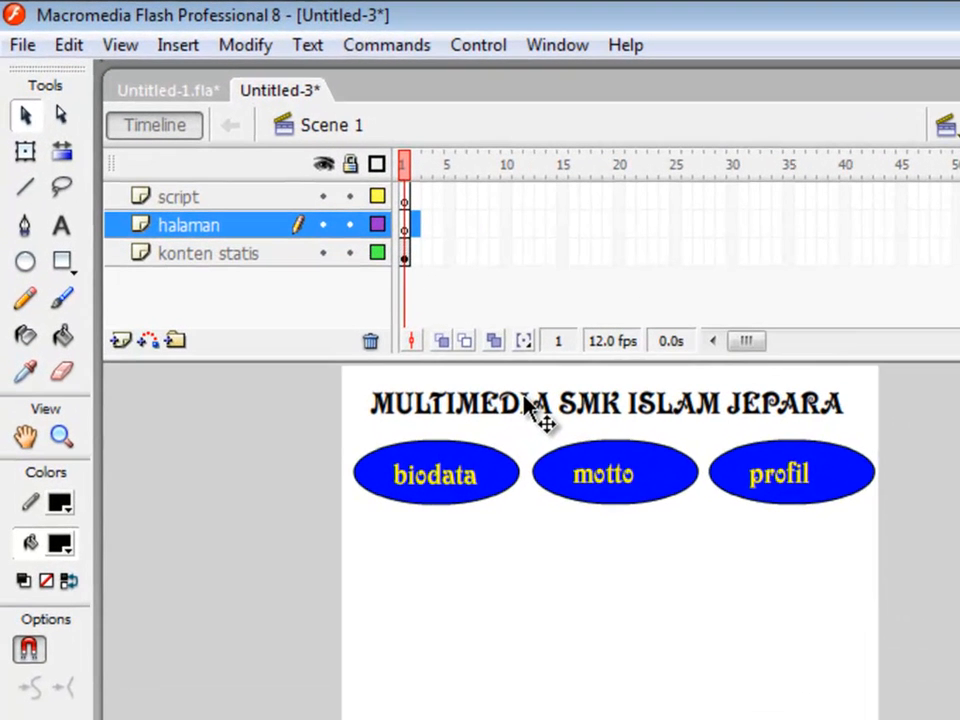
click(407, 225)
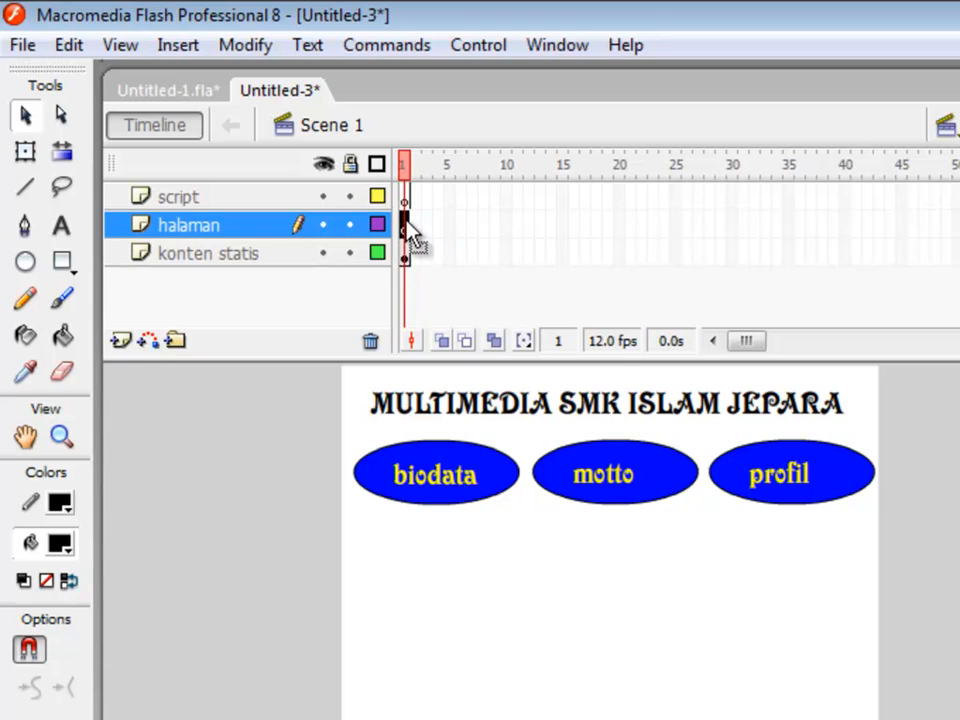
click(61, 226)
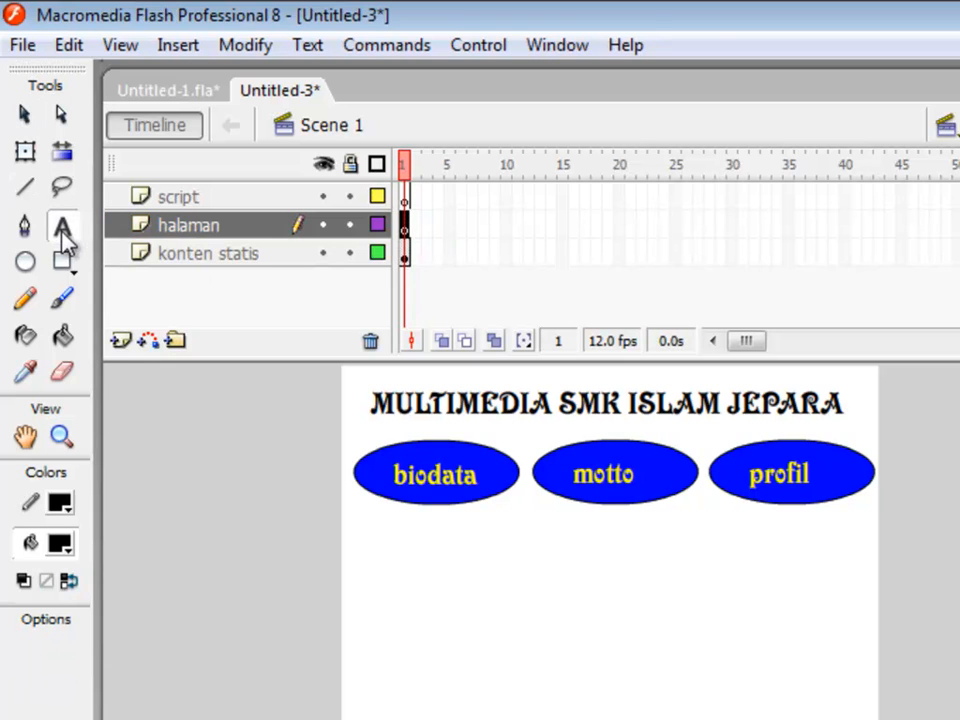
click(424, 618)
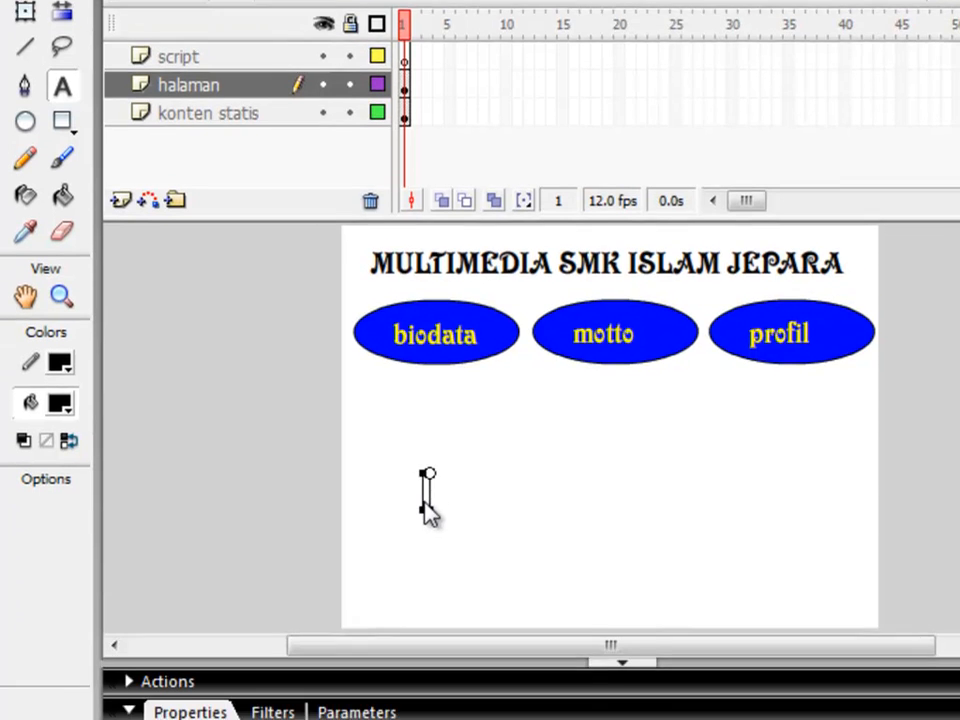
text(SELAMAT DATANG DI COMPANY PROFILE)
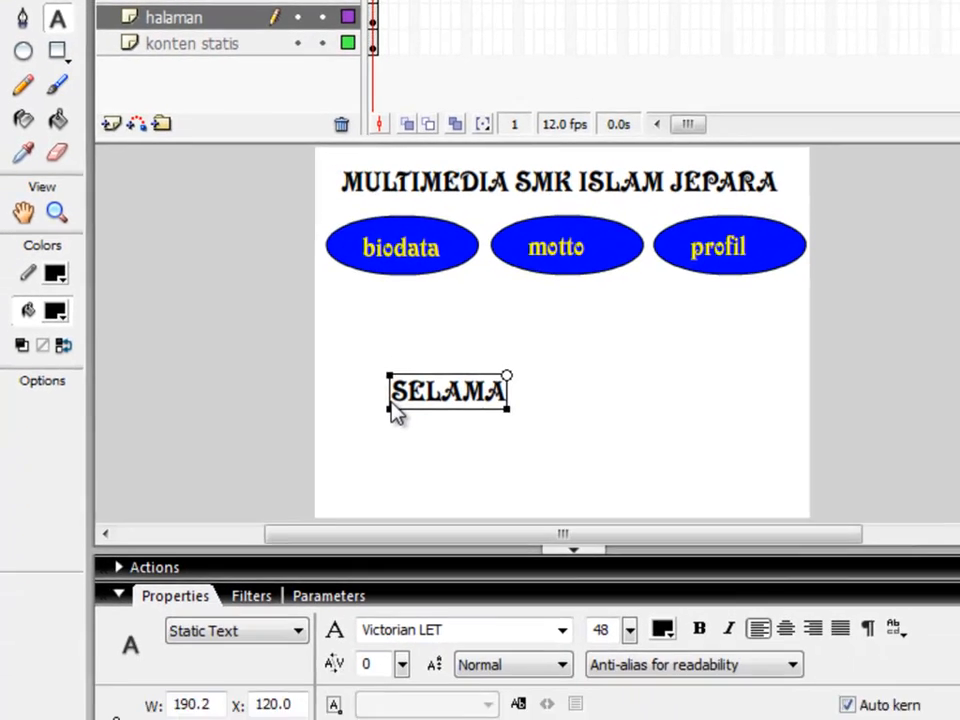
key(Return)
text(SMK ISLAM JEPARA JURUSA)
text(N MU)
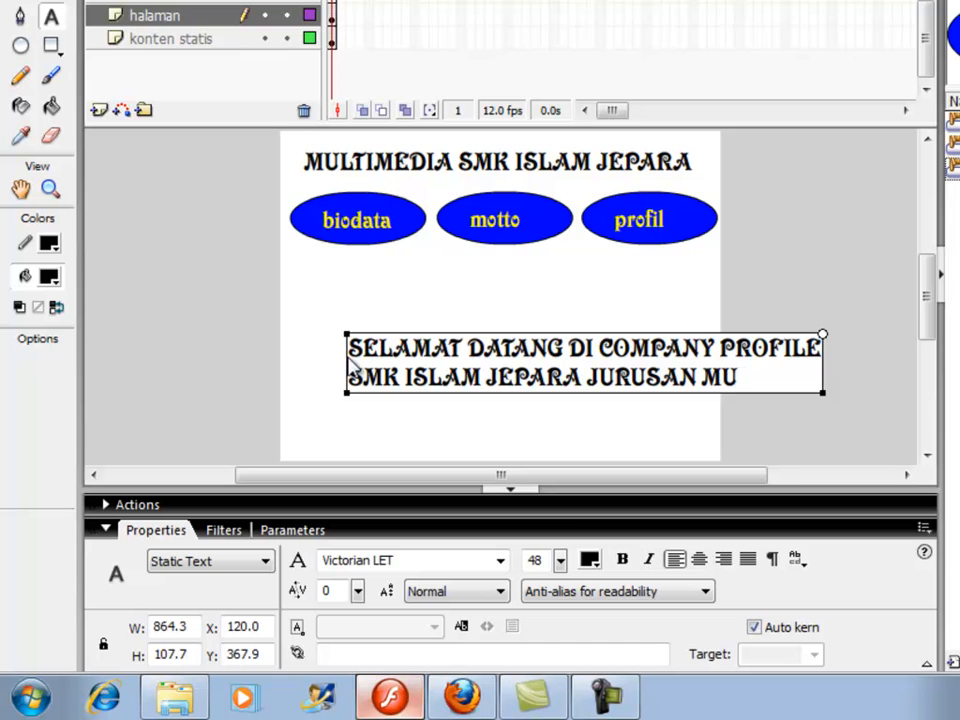
text(LTIMEDIA)
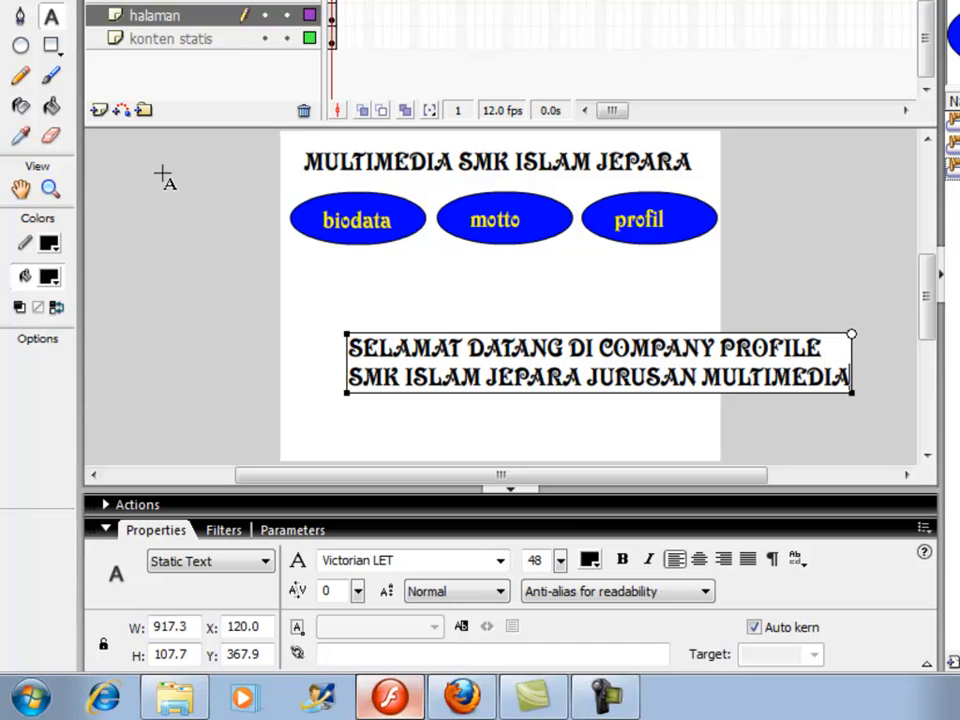
Centre-align the welcome text, set its font size to 35, and position it in the middle beneath the buttons
click(18, 39)
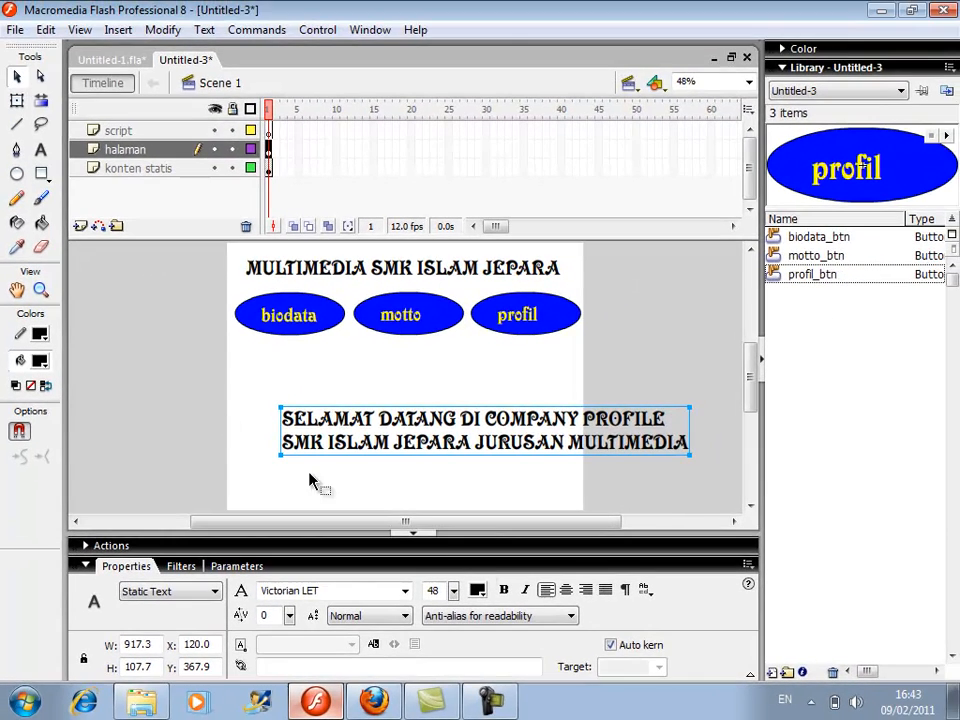
click(566, 591)
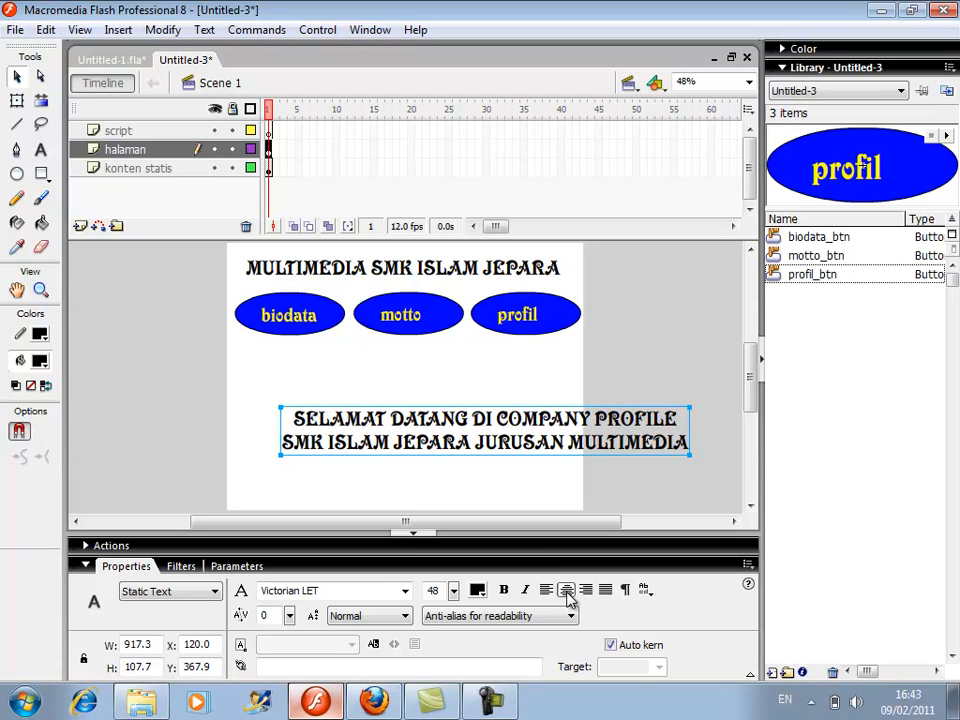
drag(456, 595, 454, 614)
drag(469, 415, 396, 403)
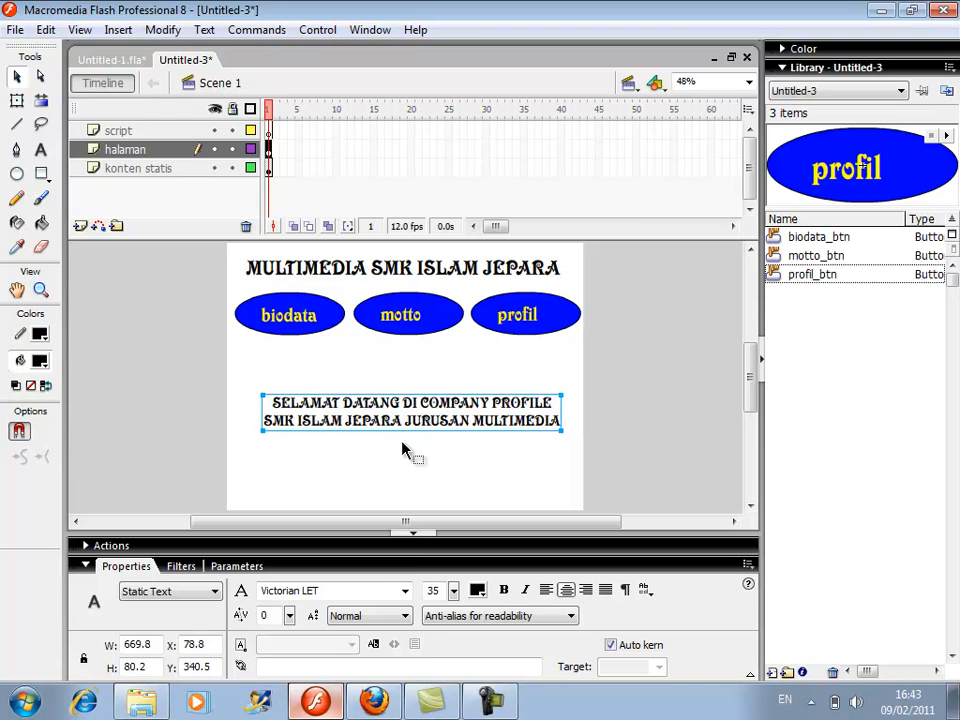
drag(409, 403, 399, 403)
click(412, 451)
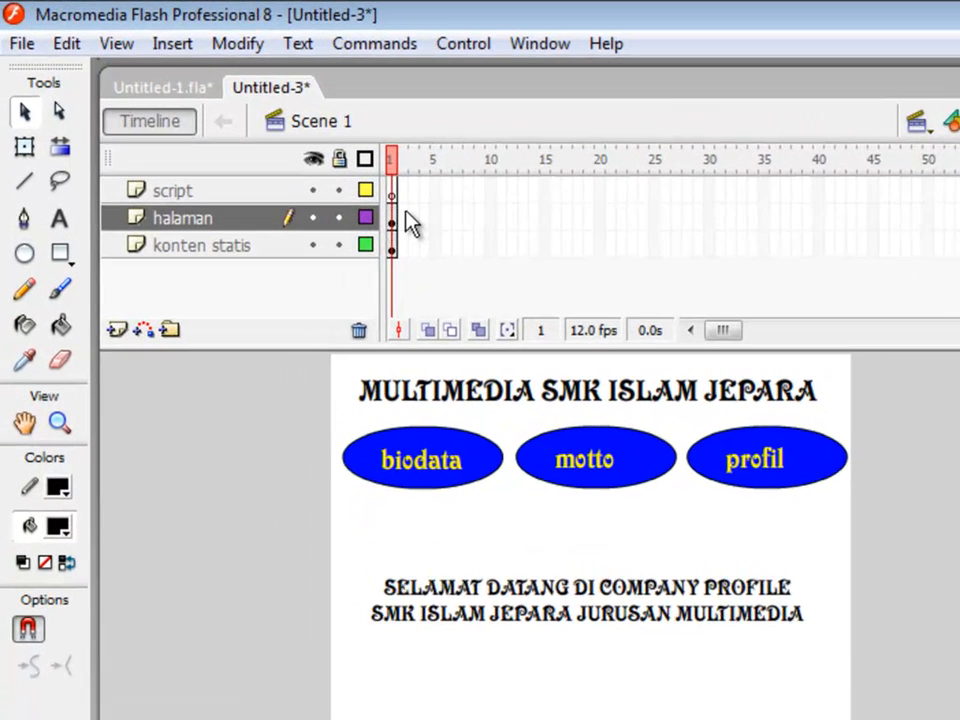
Insert a blank keyframe at frame 2 of the halaman layer and remove that frame again
click(406, 216)
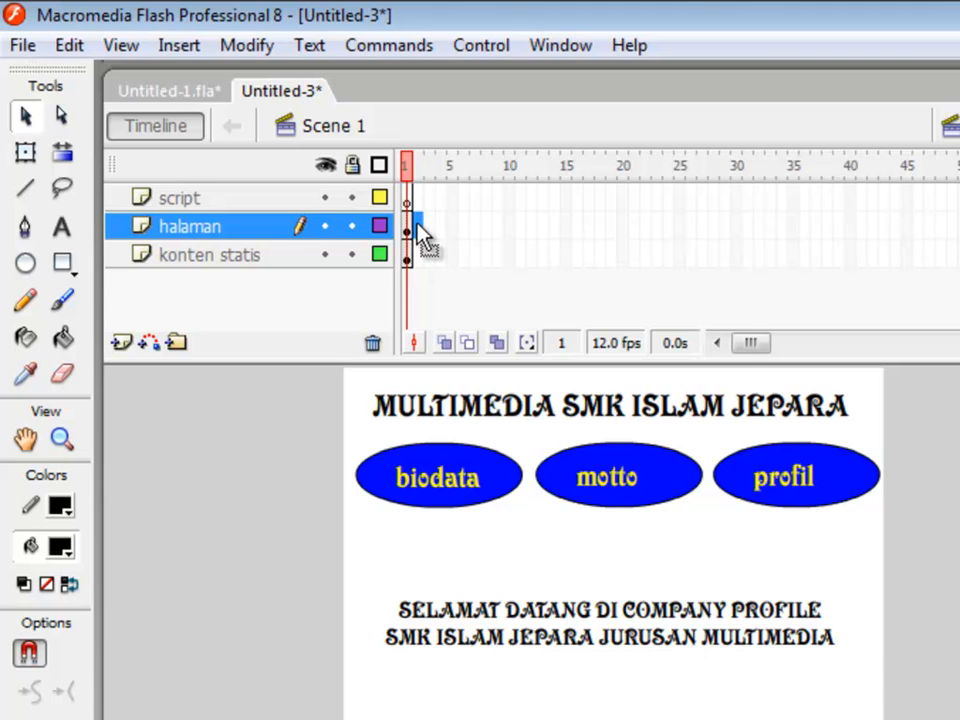
right_click(419, 230)
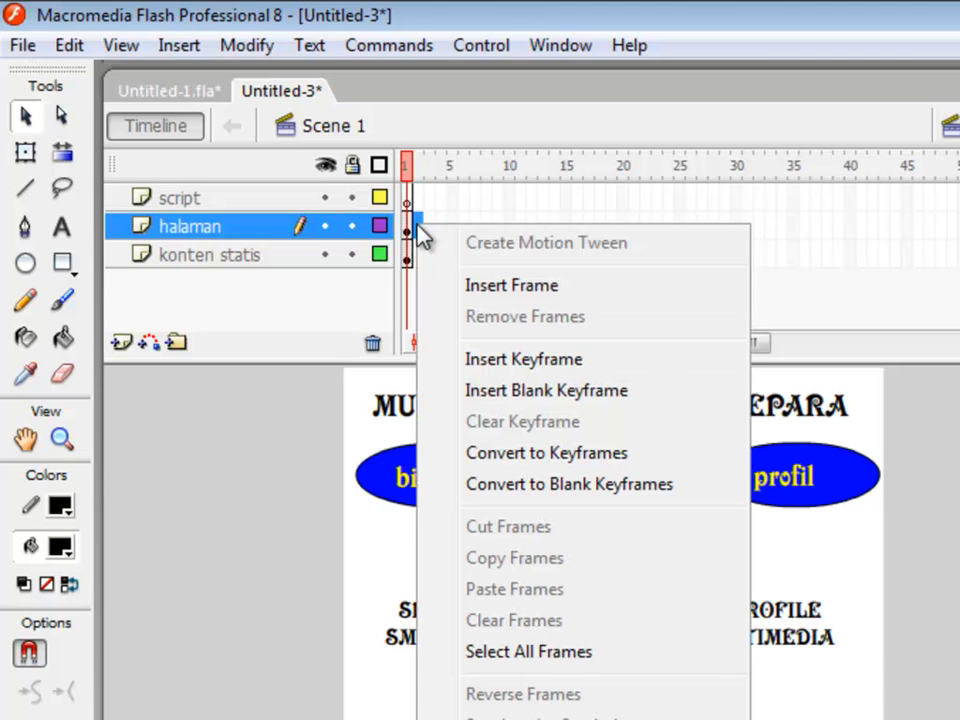
click(519, 393)
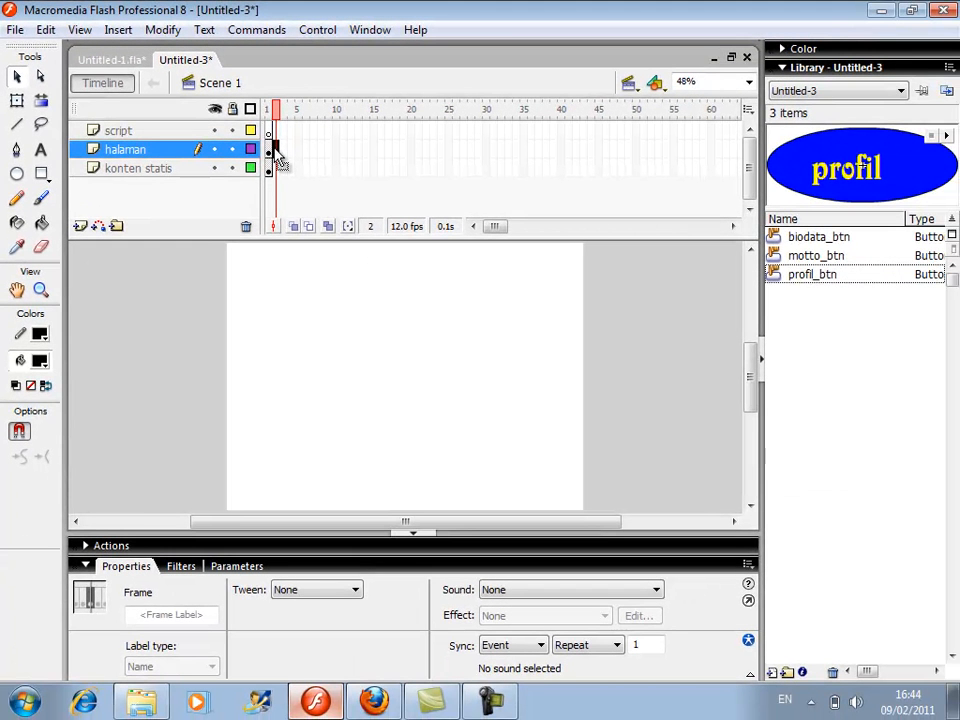
right_click(276, 150)
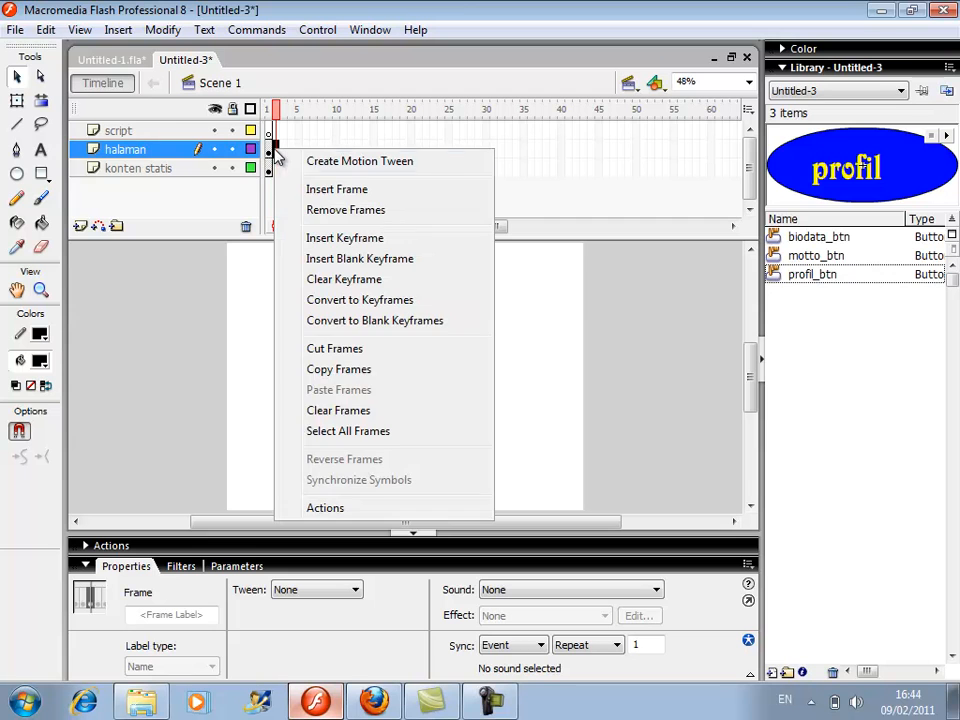
click(325, 212)
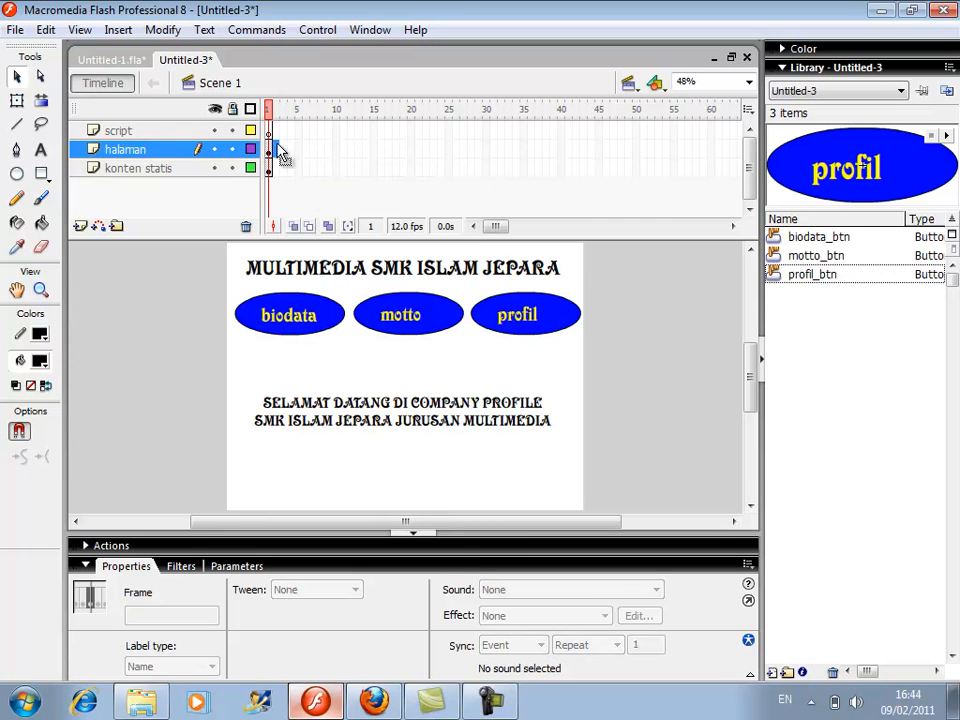
Insert a regular keyframe at frame 2 of the halaman layer and delete the welcome text copied into it
right_click(278, 149)
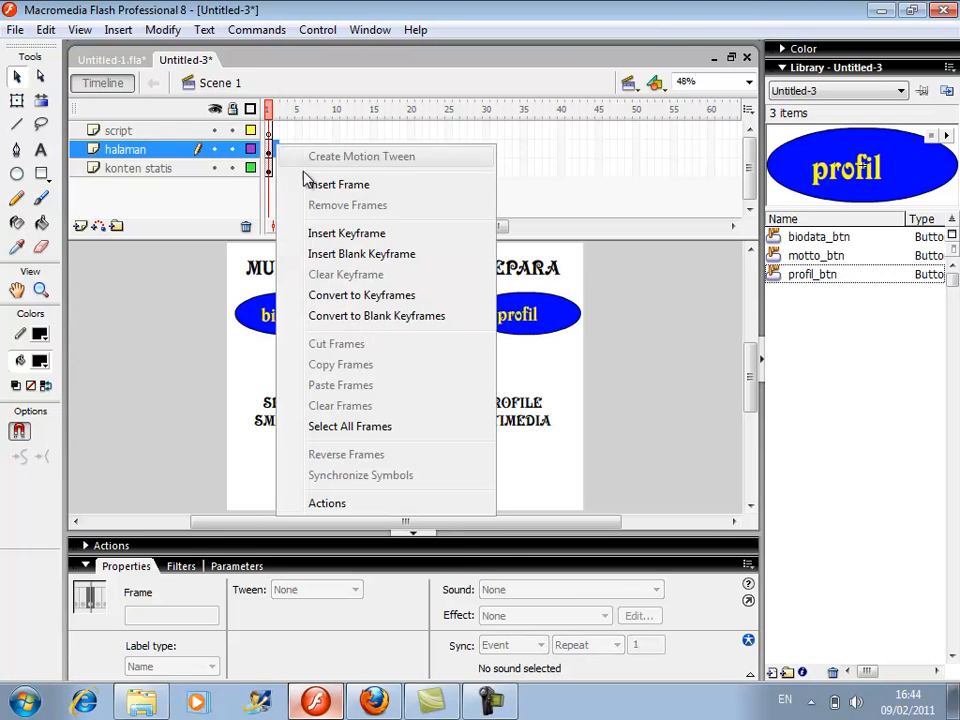
click(334, 233)
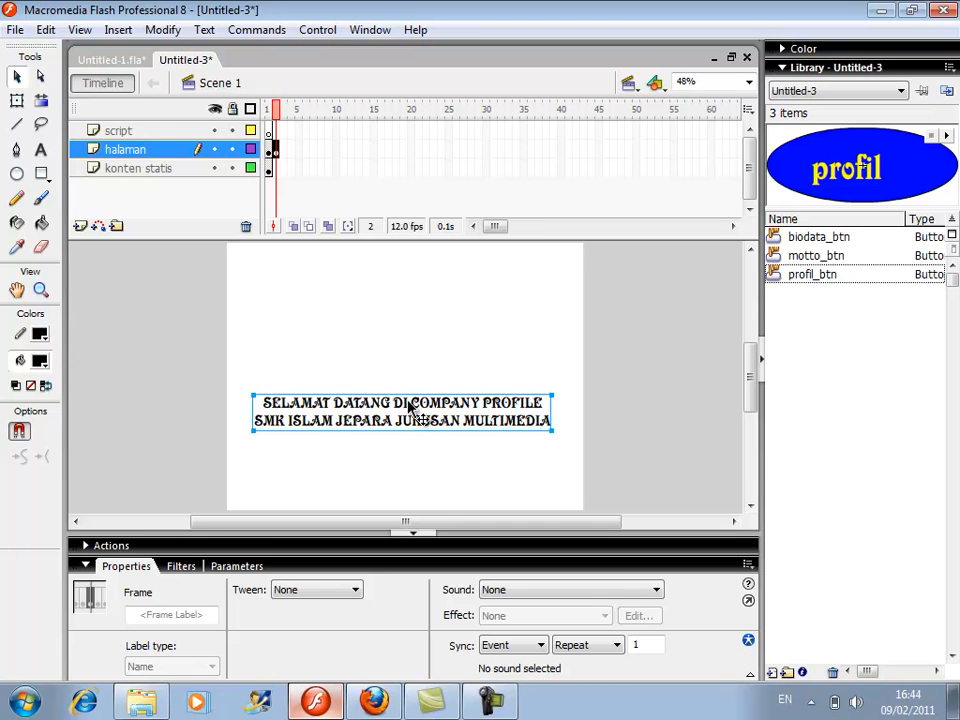
key(Delete)
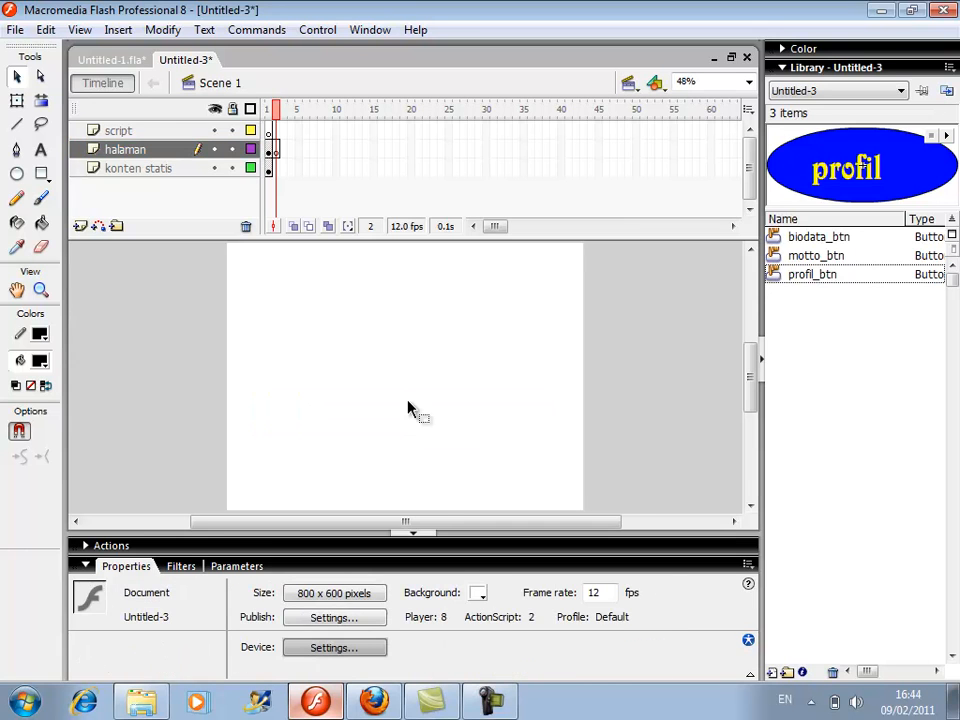
Remove the emptied keyframe at frame 2 of the halaman layer
click(276, 154)
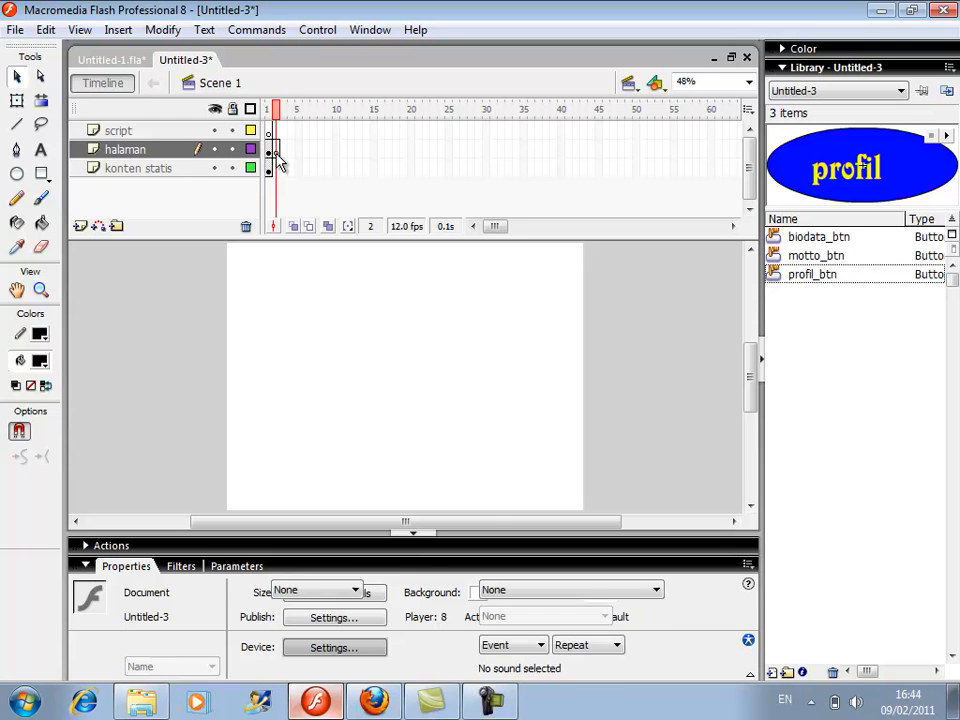
right_click(276, 154)
click(347, 217)
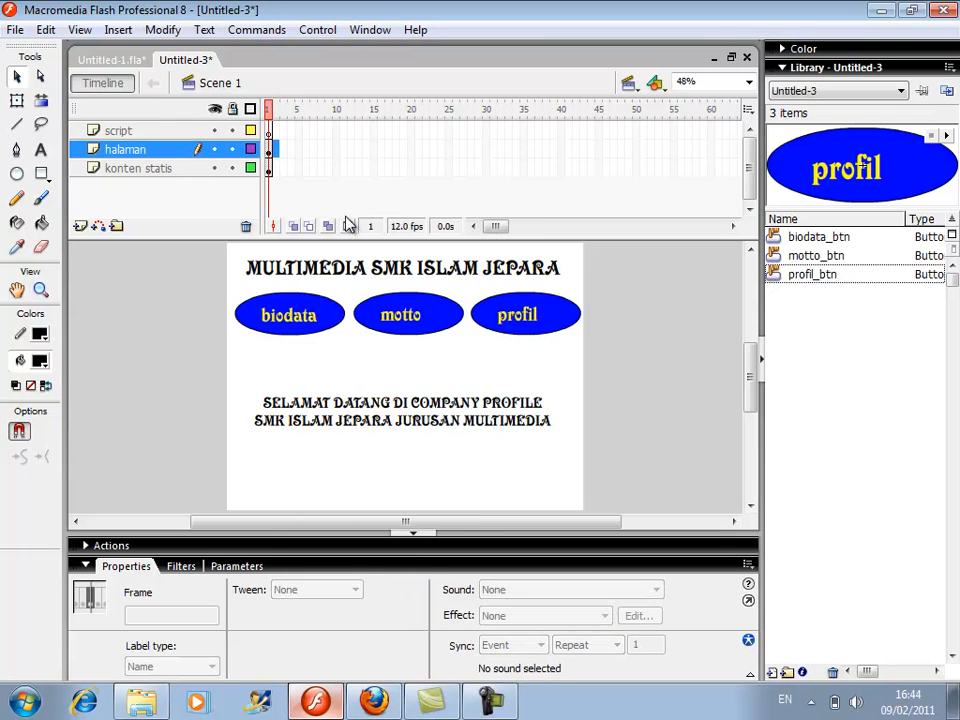
Insert a blank keyframe at frame 2 of the halaman layer
right_click(278, 156)
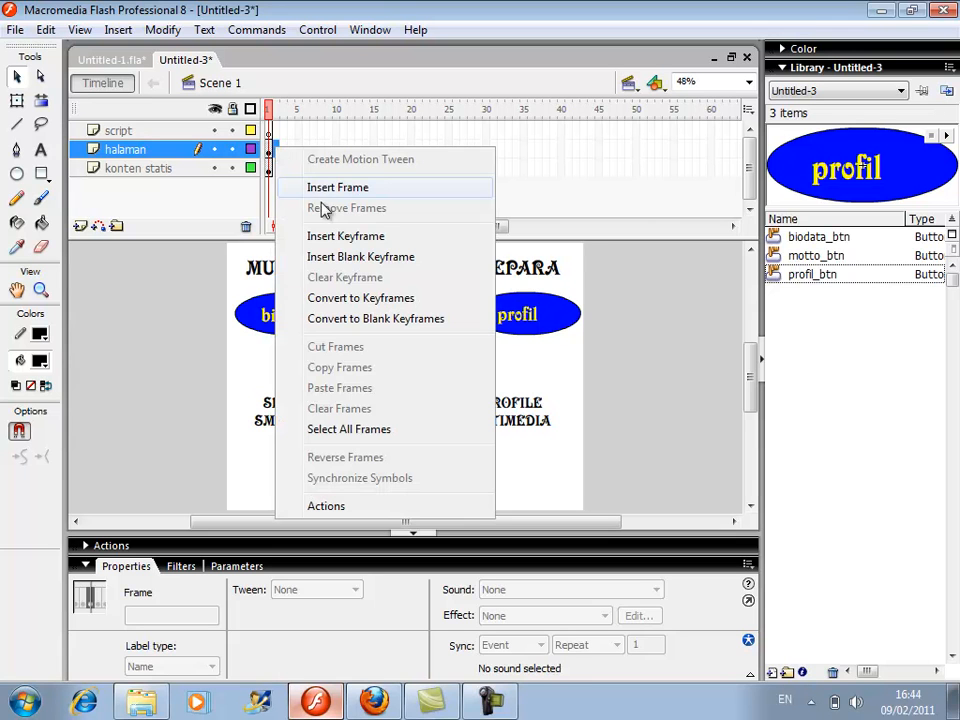
click(355, 259)
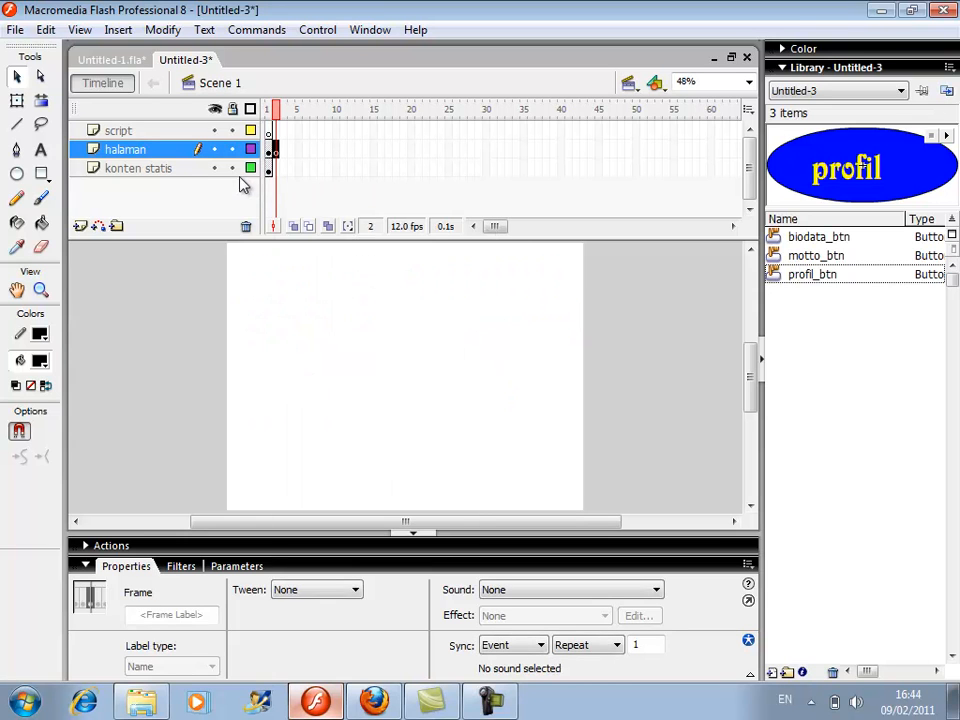
Extend the konten statis layer through frame 4 by inserting a regular frame there
click(296, 168)
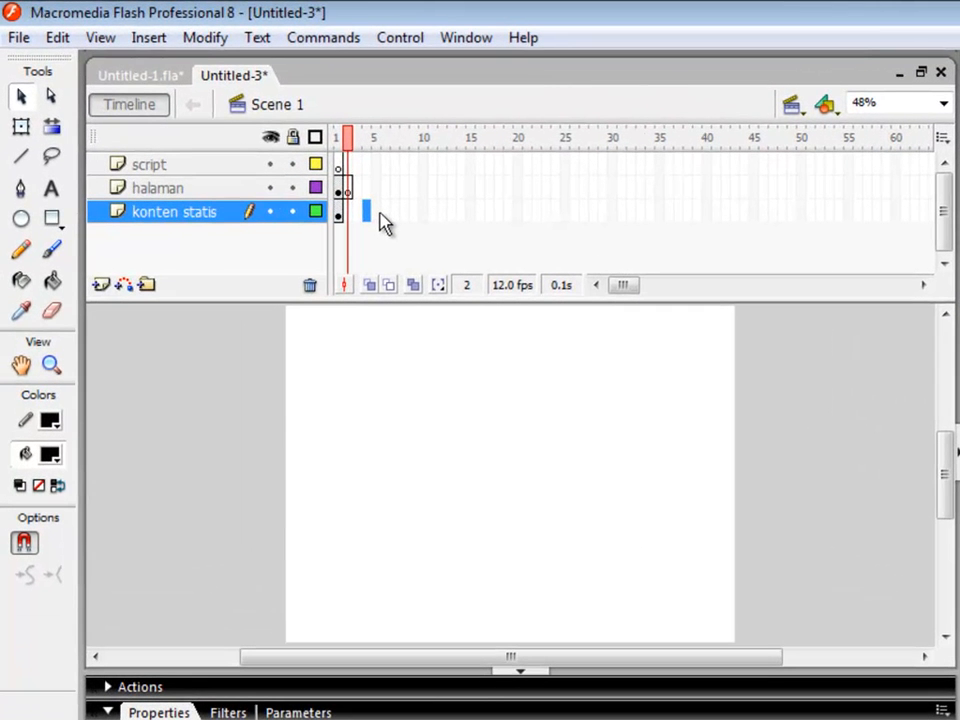
click(380, 213)
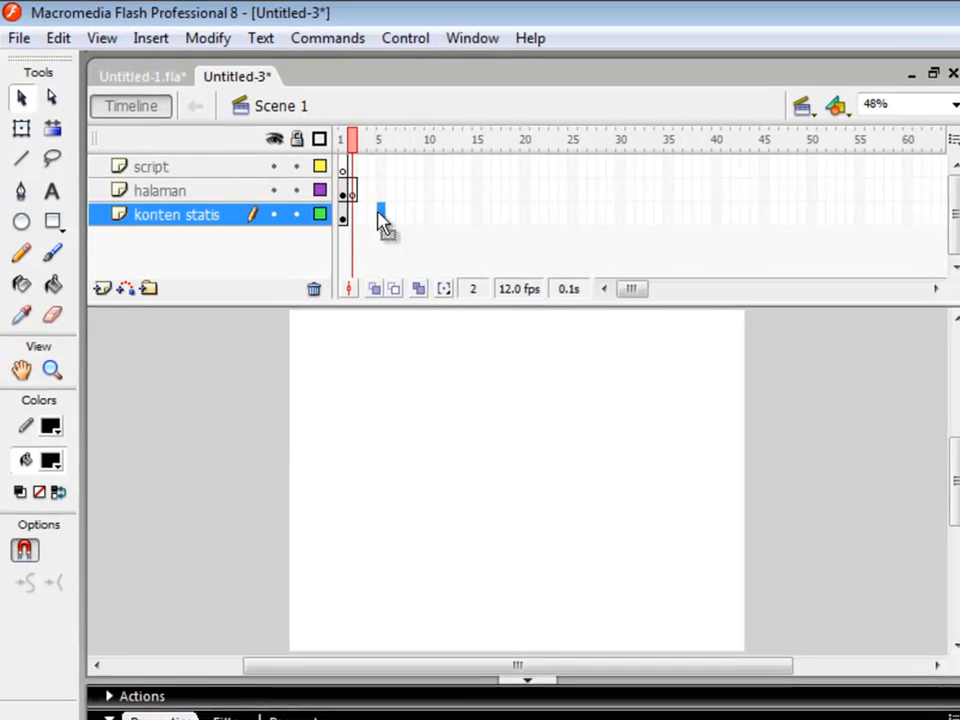
click(371, 210)
right_click(402, 233)
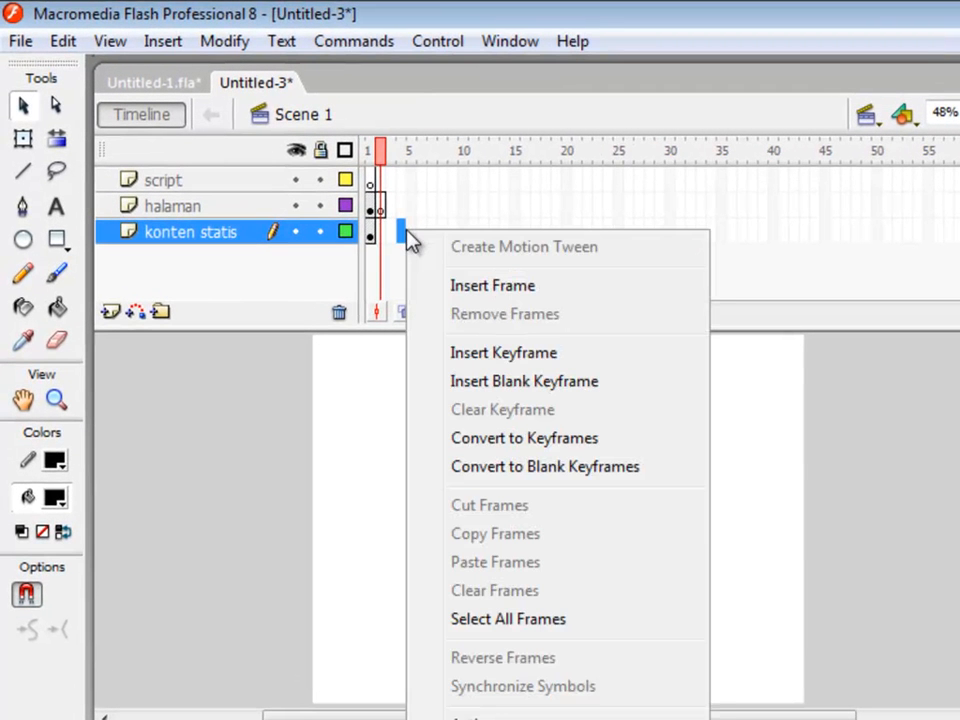
click(445, 290)
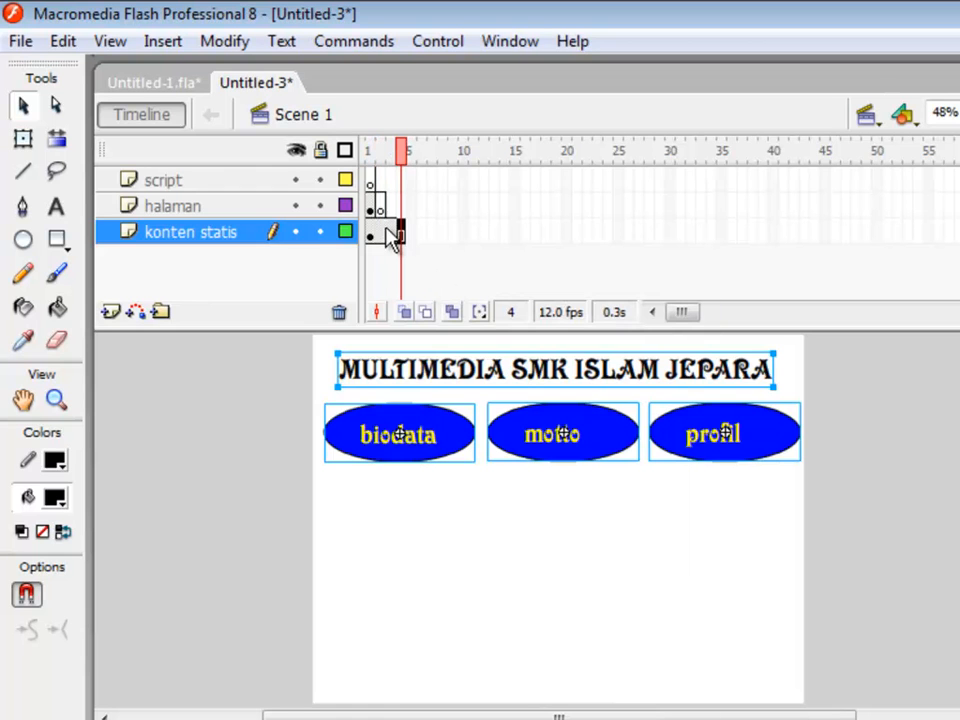
Step back and forth through frames 1 to 4 to examine which heading, button and page content each frame shows
key(comma)
key(comma)
key(comma)
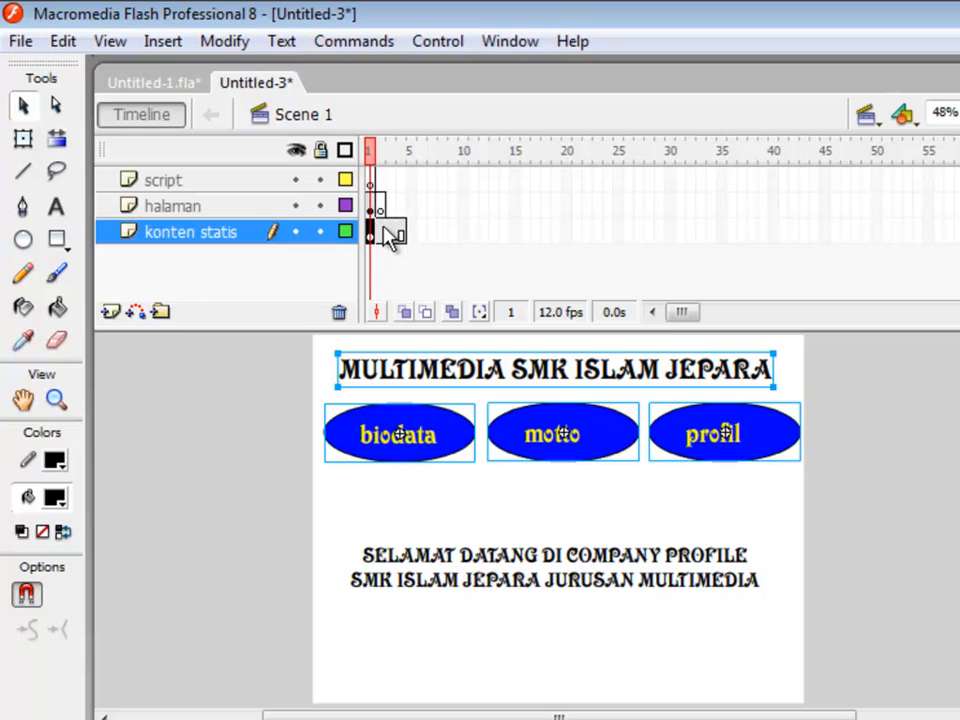
key(period)
key(period)
key(period)
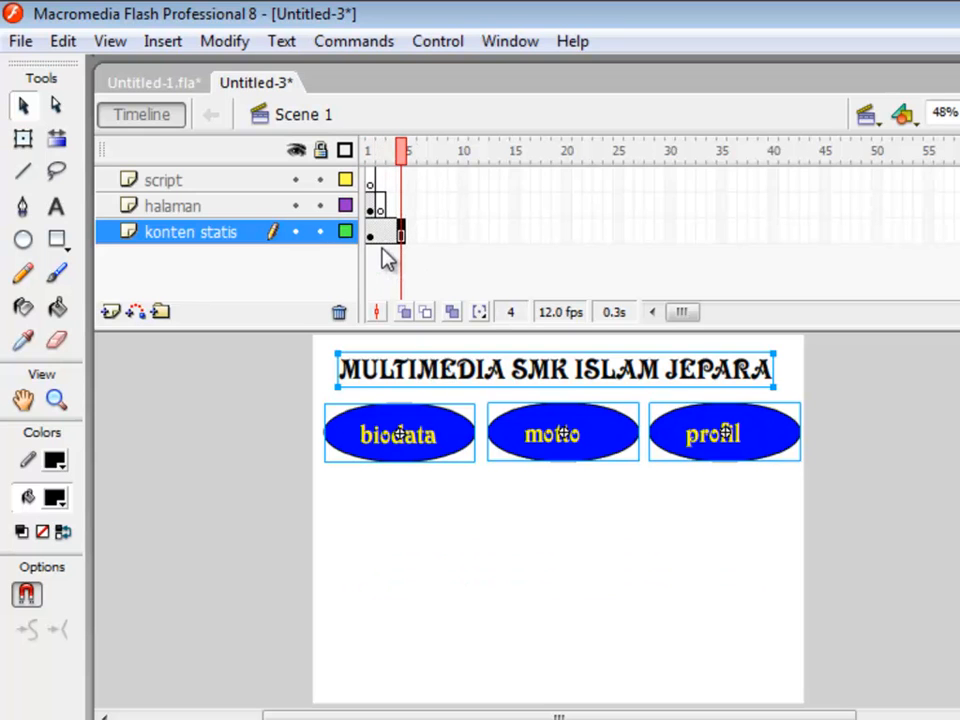
key(F7)
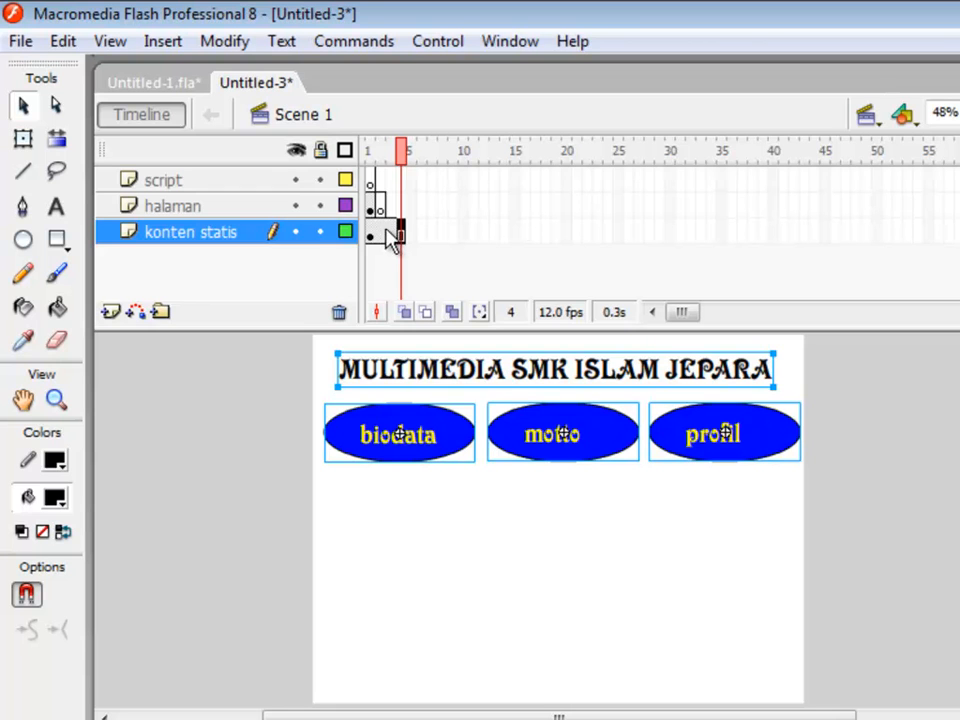
click(370, 232)
click(380, 232)
click(390, 232)
click(400, 232)
On frame 2 of the halaman layer, draw a tall rectangle below the biodata button and fill it with green
click(381, 206)
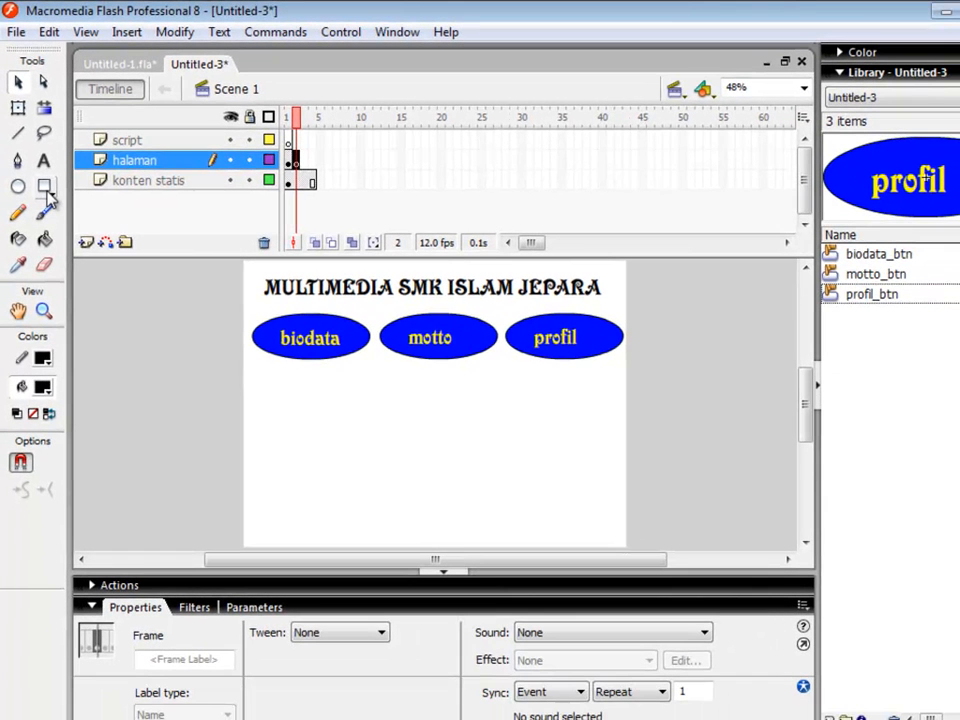
click(51, 216)
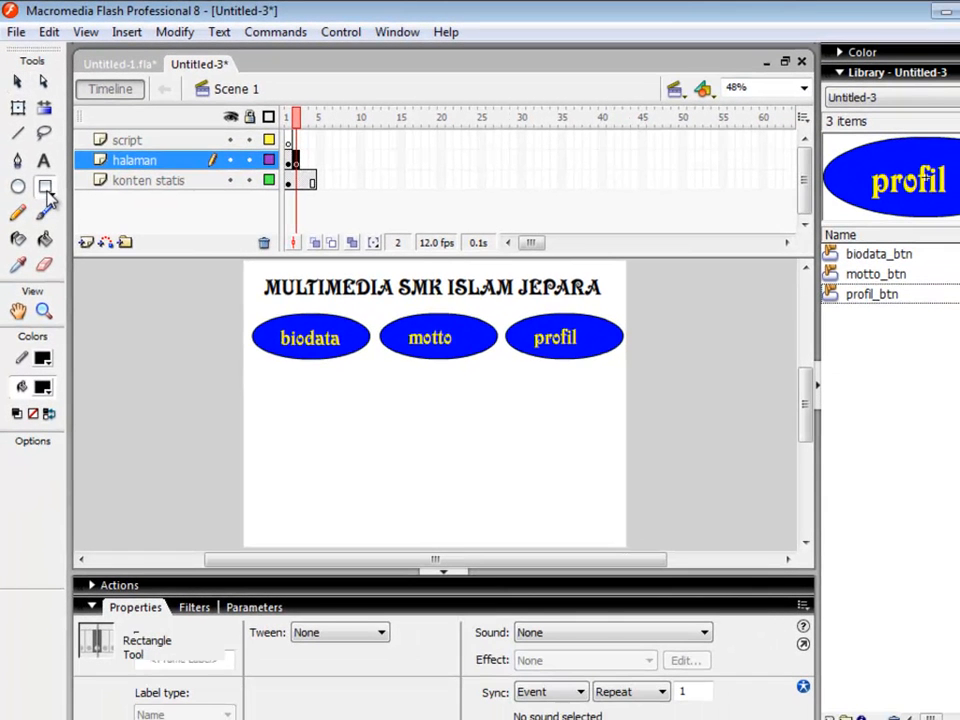
drag(248, 386, 365, 538)
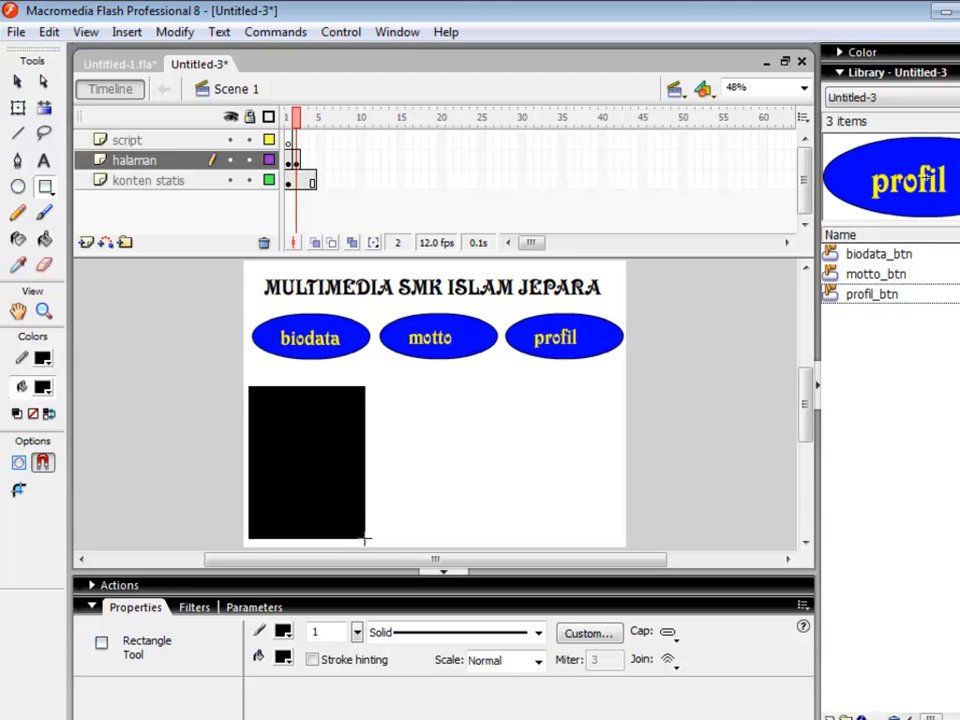
click(44, 239)
click(42, 389)
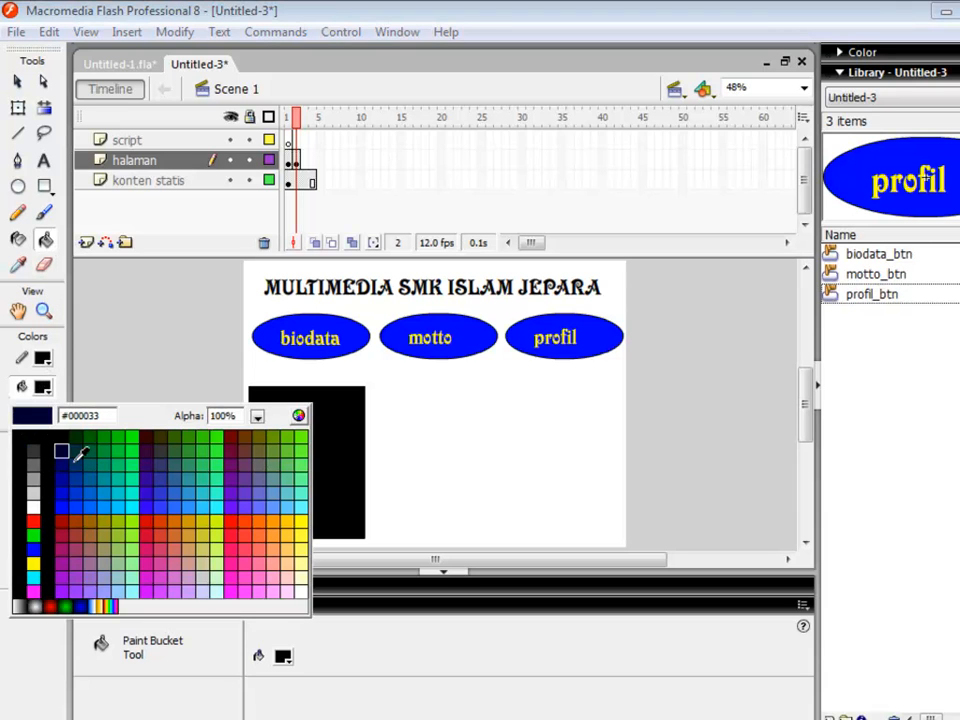
click(131, 436)
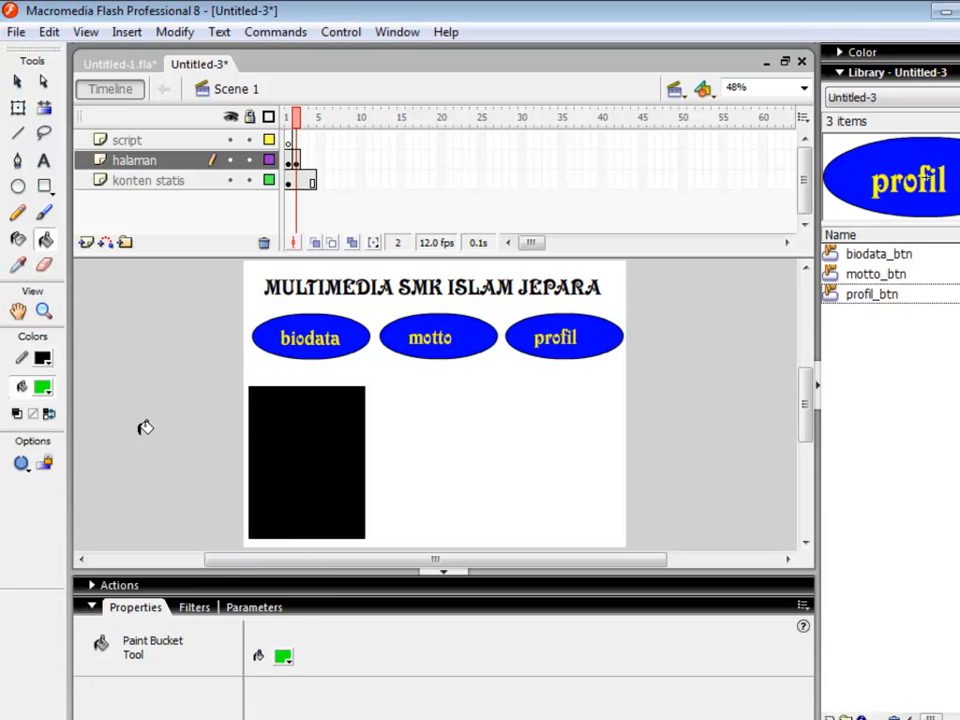
click(317, 429)
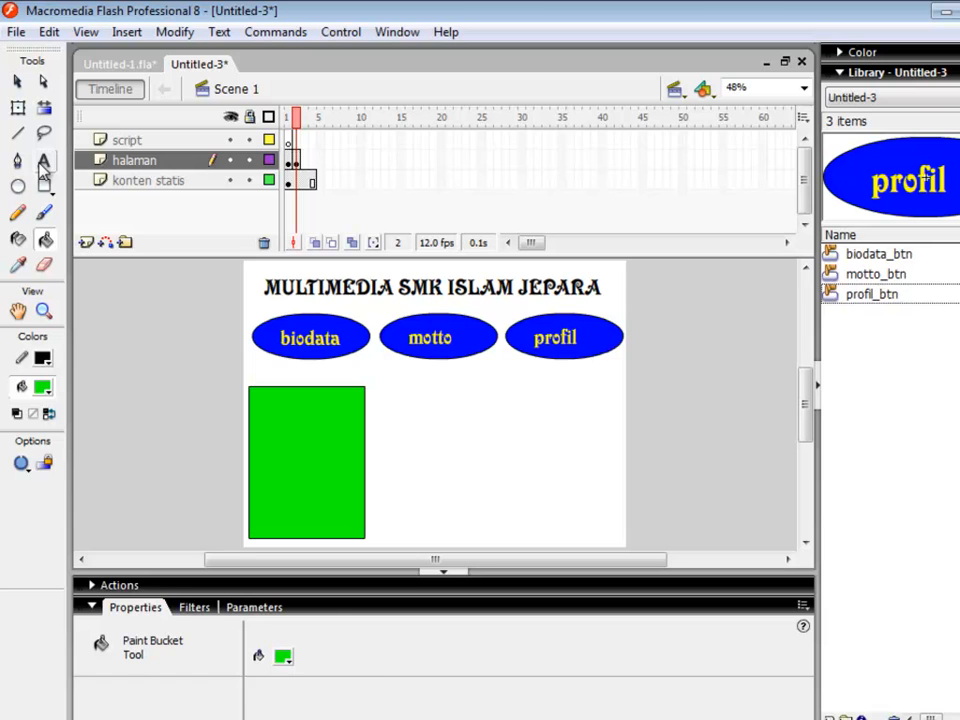
Add the blue, left-aligned static text "FOTO" over the green rectangle
click(43, 163)
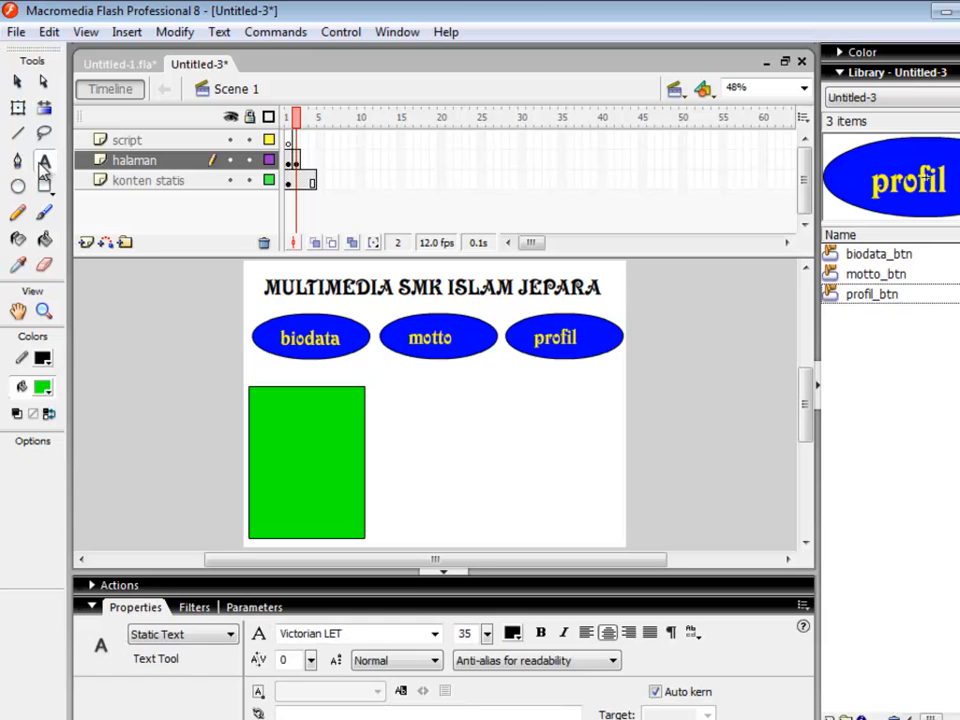
click(263, 460)
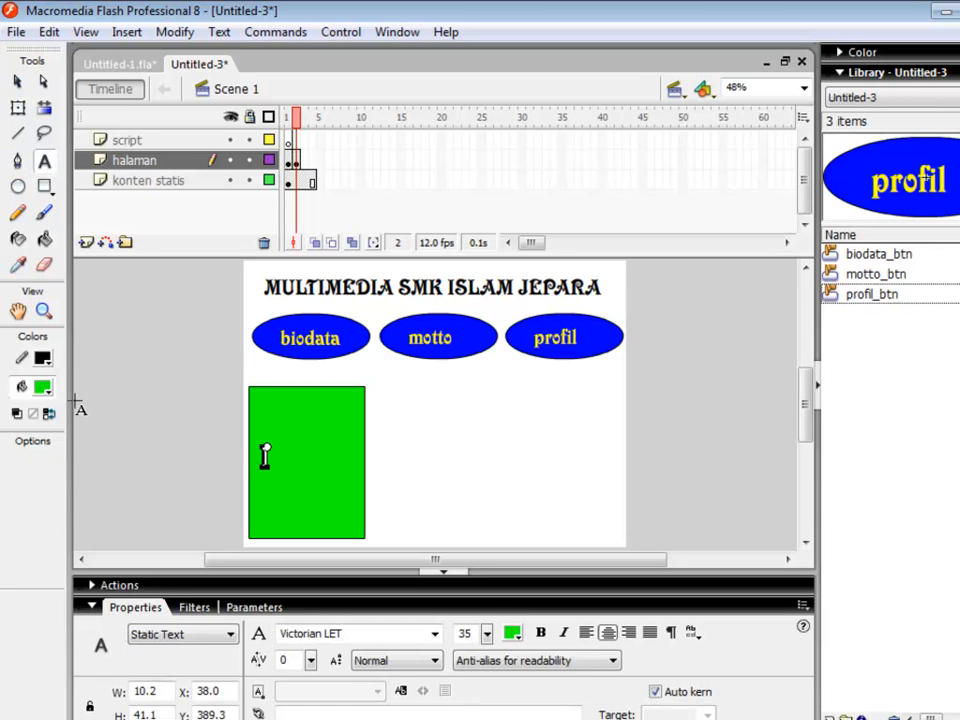
click(511, 634)
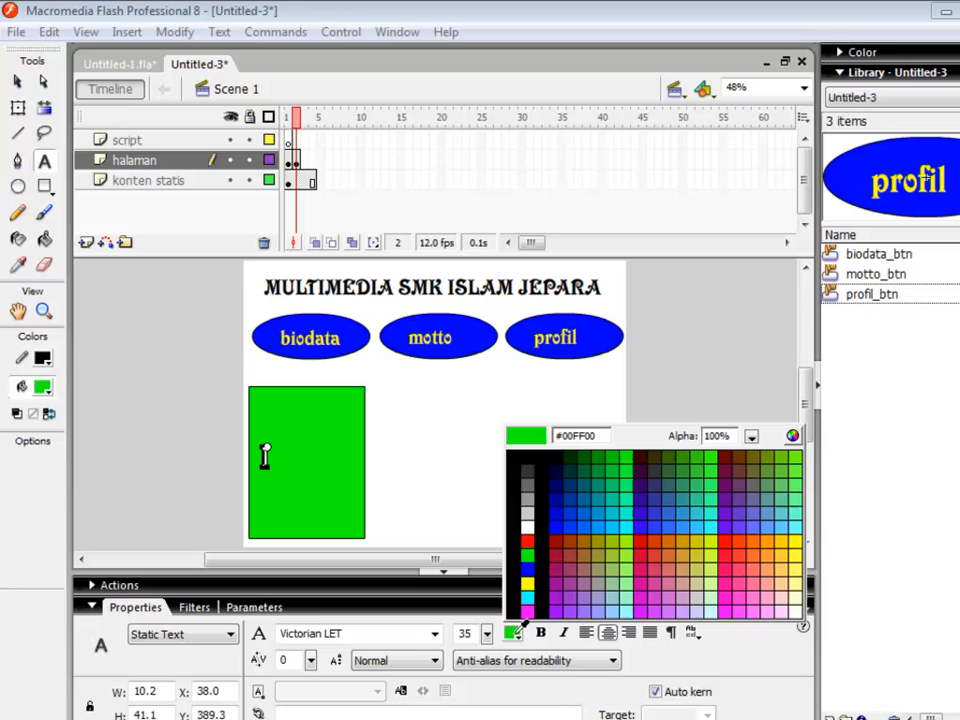
click(528, 569)
text(FOTO)
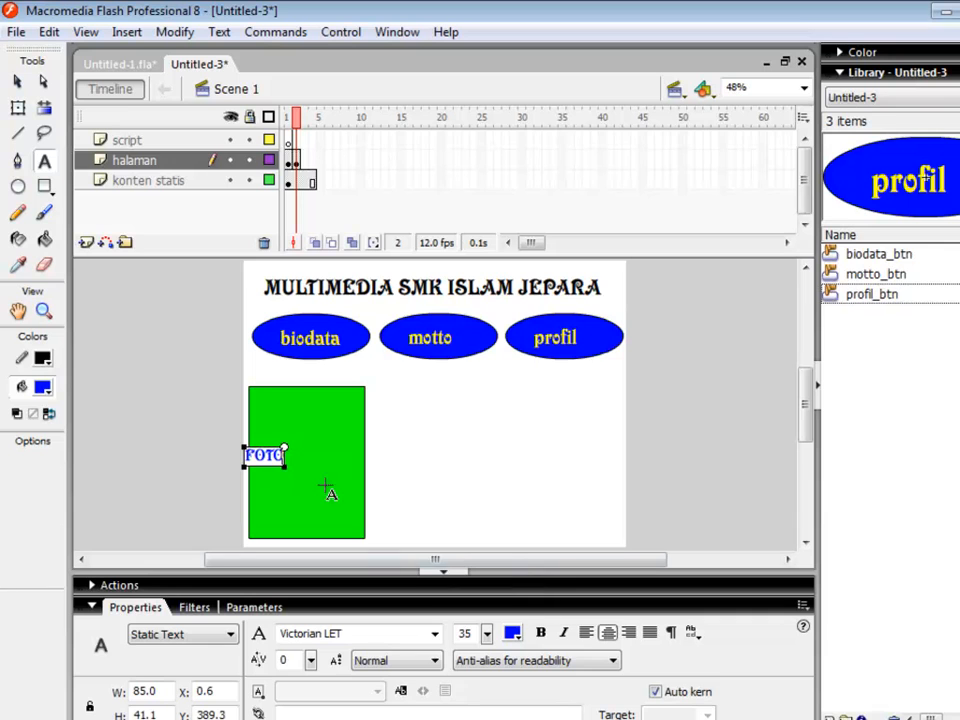
click(585, 632)
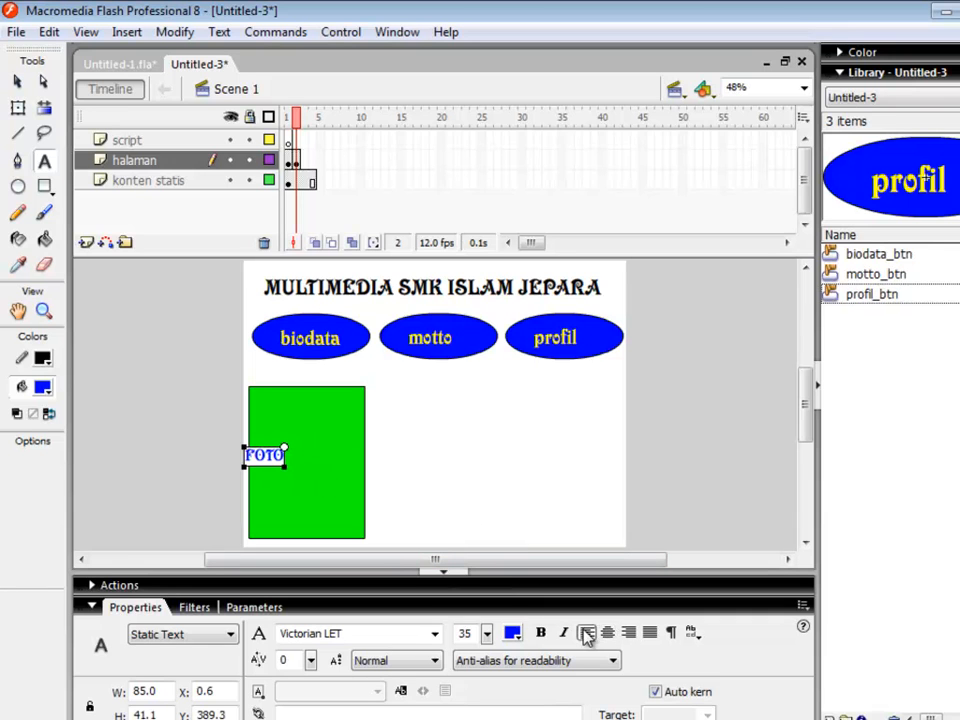
Enlarge the FOTO text to size 65 and centre it on the green rectangle
click(22, 80)
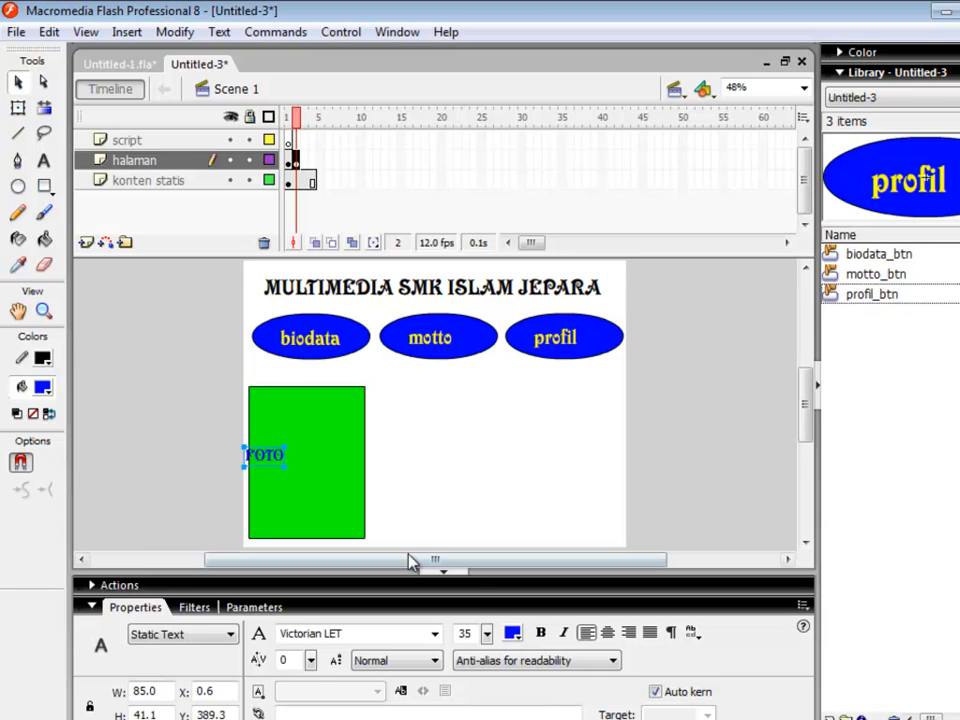
click(487, 633)
drag(489, 641, 489, 604)
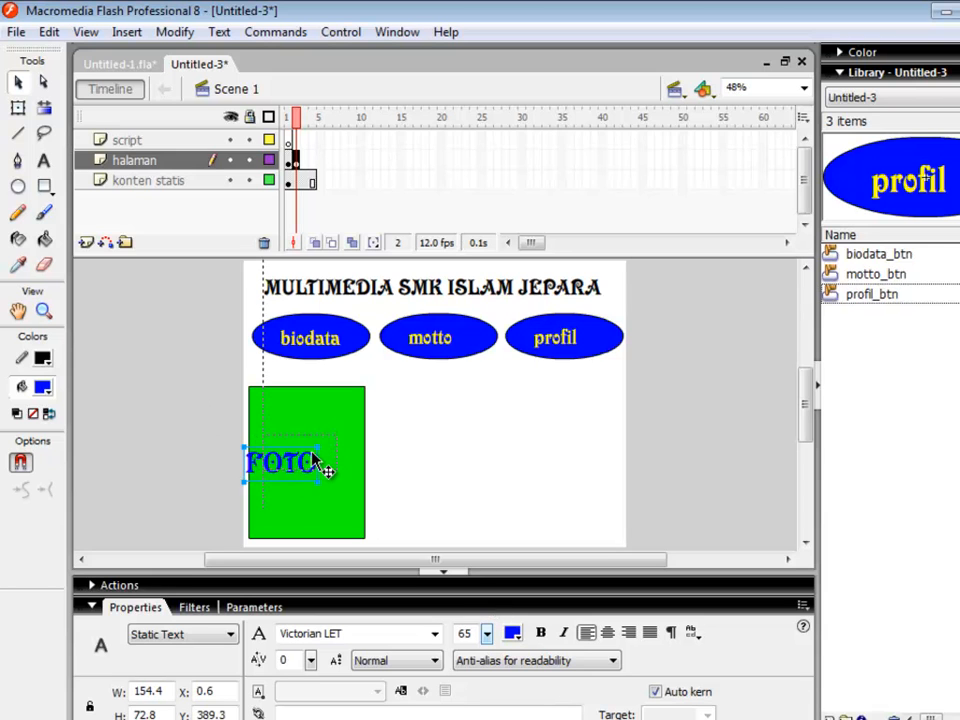
drag(296, 468, 322, 470)
click(436, 456)
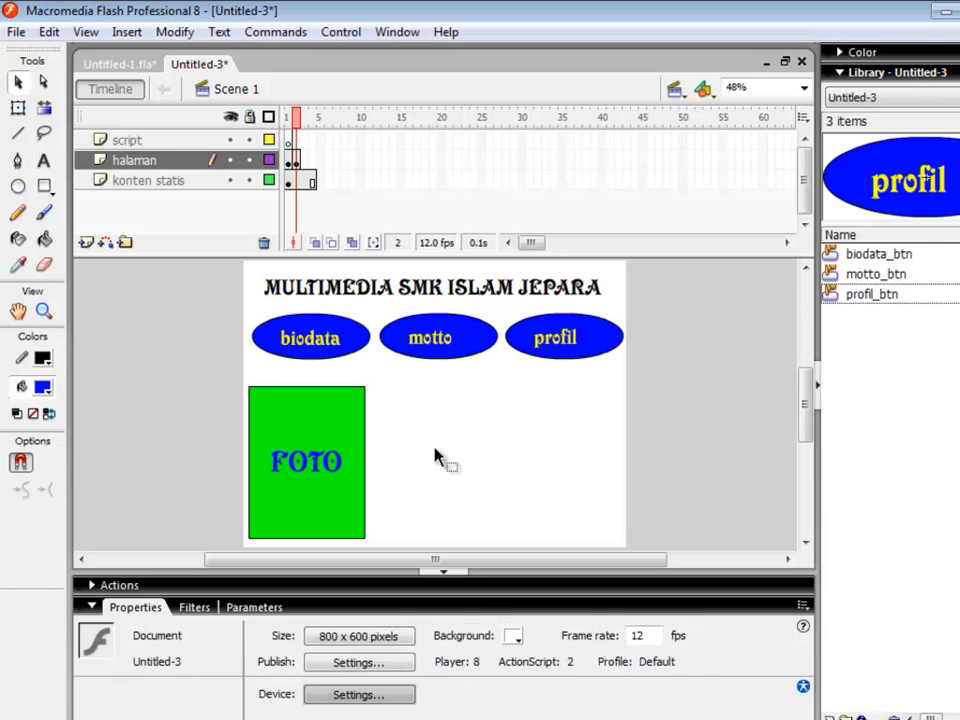
Draw a blue rectangle about 429 by 309 pixels beside the green photo box
click(44, 186)
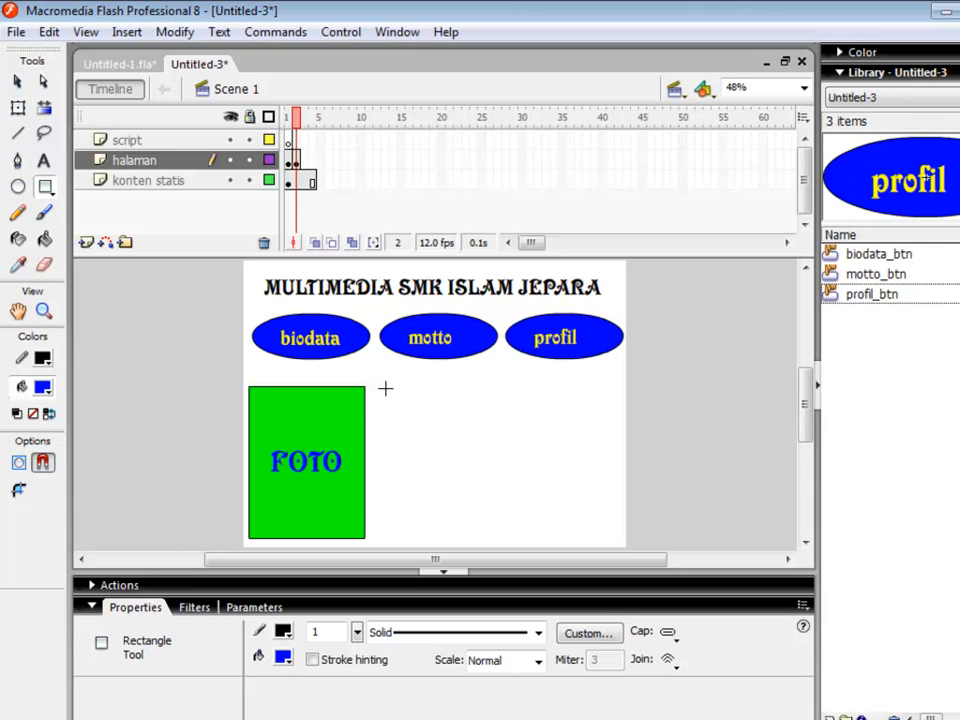
drag(385, 388, 591, 536)
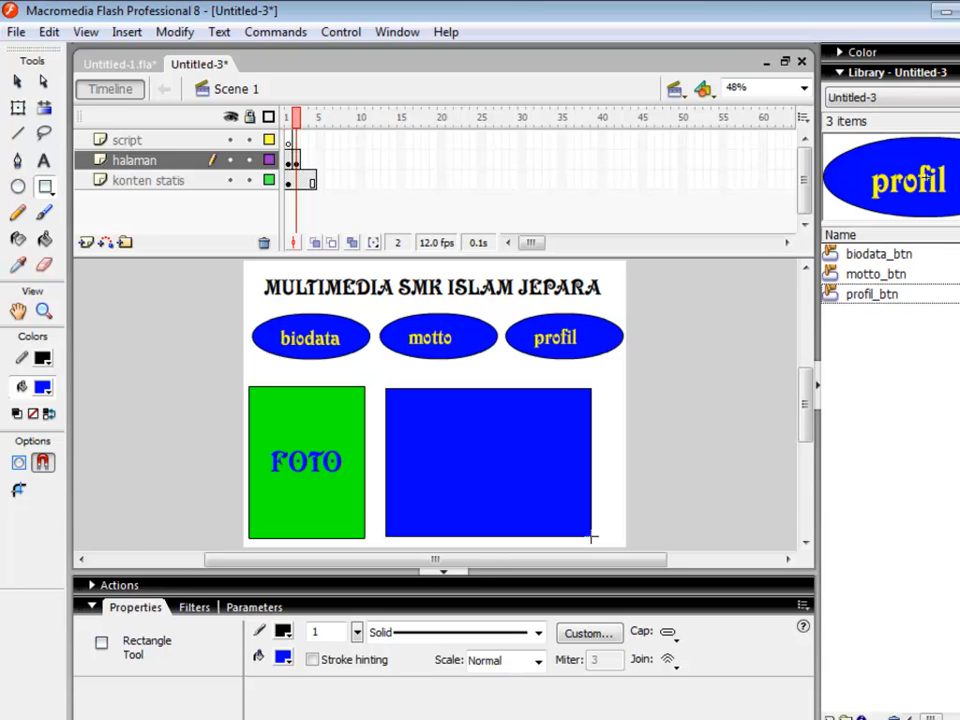
click(17, 81)
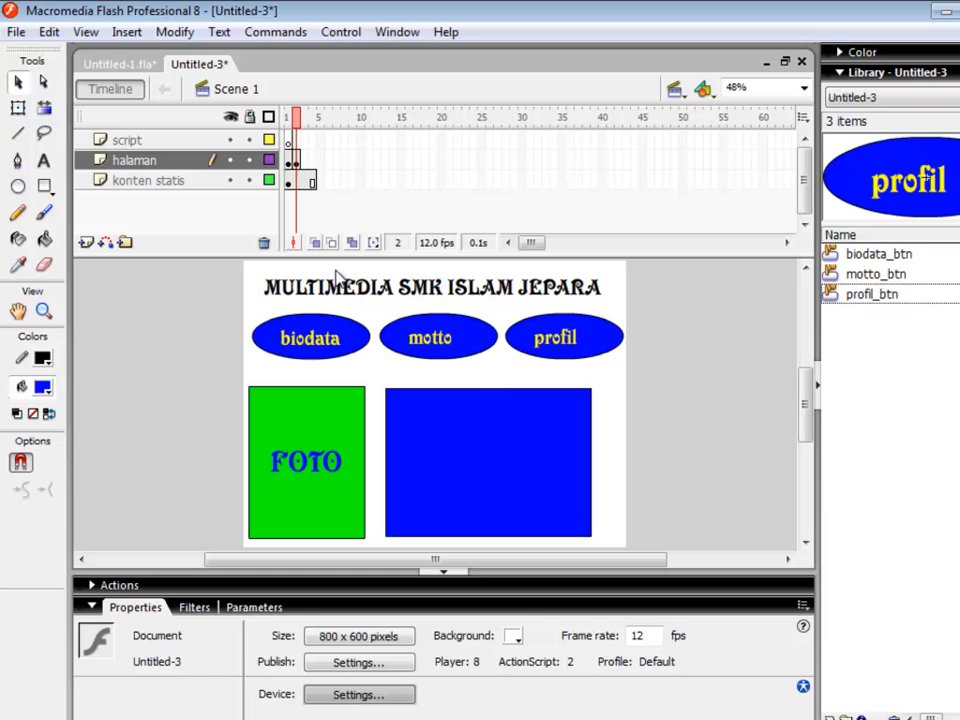
Skew the blue rectangle with its outline into a right-leaning parallelogram about 530 pixels wide, and shift it slightly toward the photo box
click(500, 440)
mouse_move(371, 368)
mouse_down()
mouse_move(600, 568)
mouse_move(641, 567)
mouse_up()
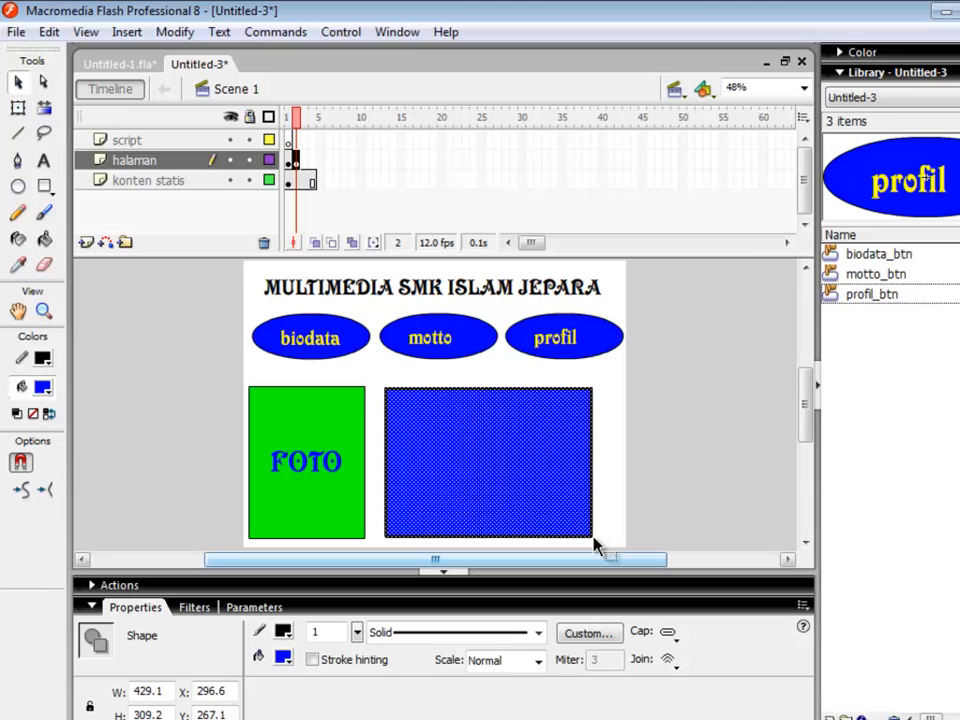
click(18, 108)
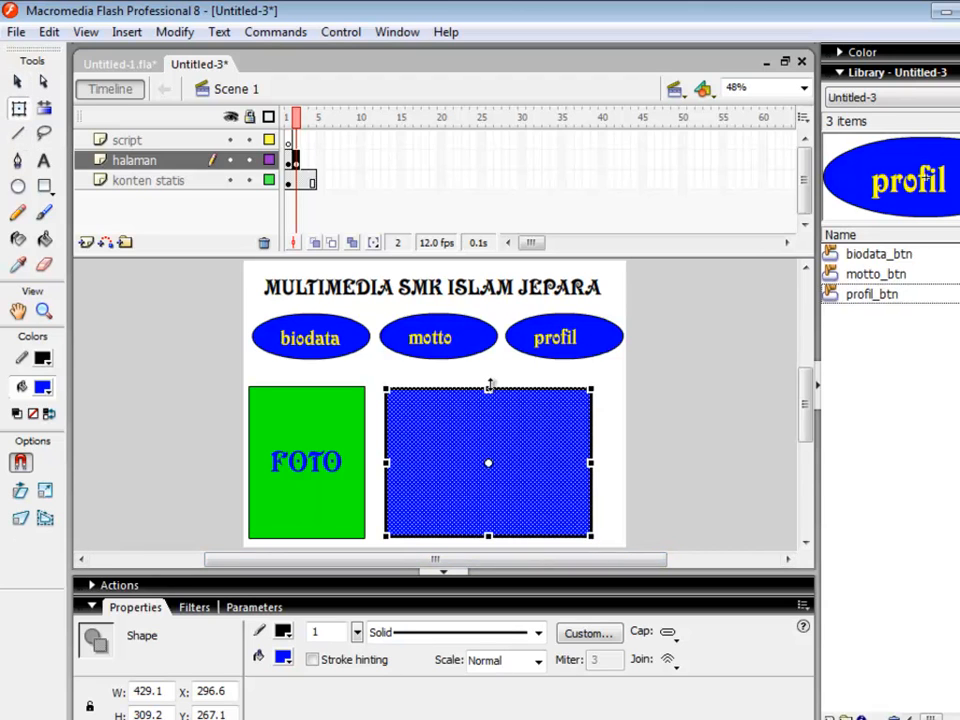
drag(504, 386, 527, 382)
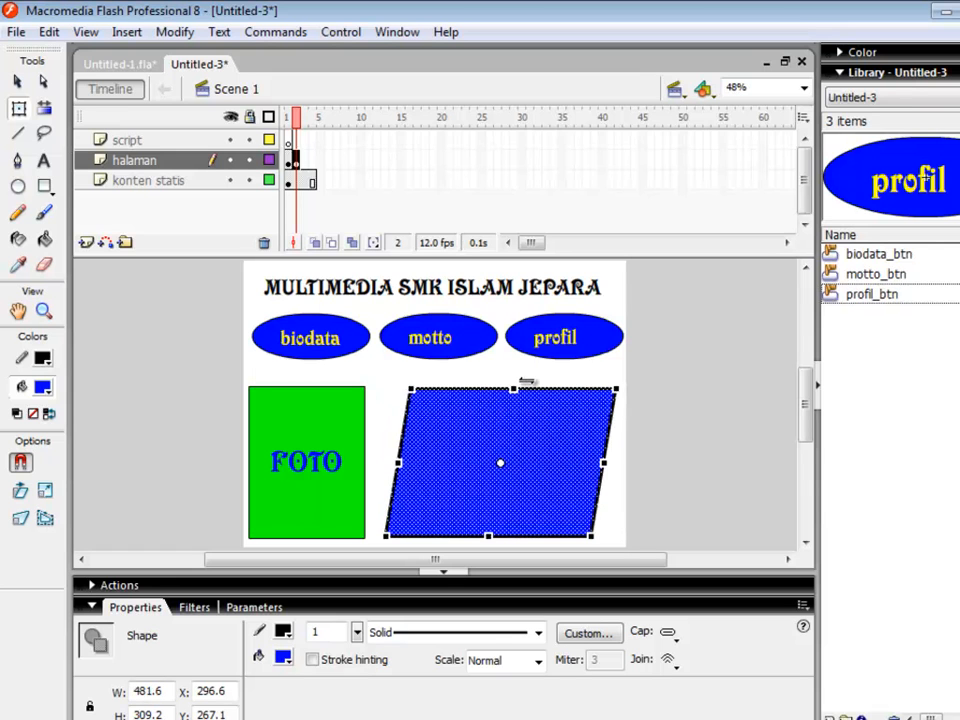
drag(528, 380, 534, 381)
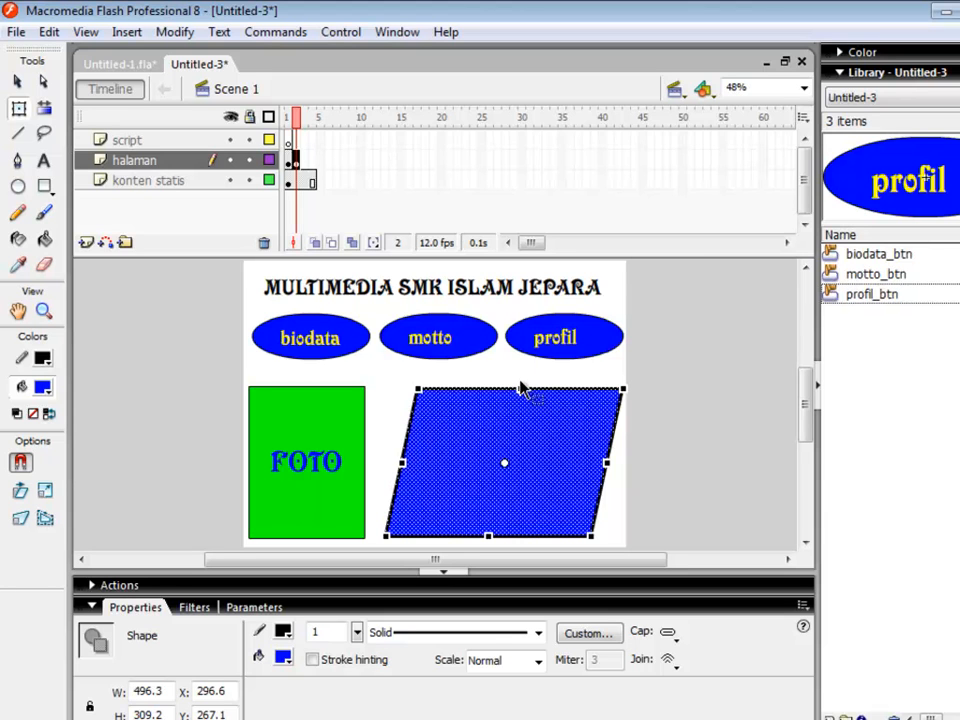
mouse_move(513, 383)
mouse_down()
mouse_move(527, 384)
mouse_move(427, 391)
mouse_move(528, 374)
mouse_up()
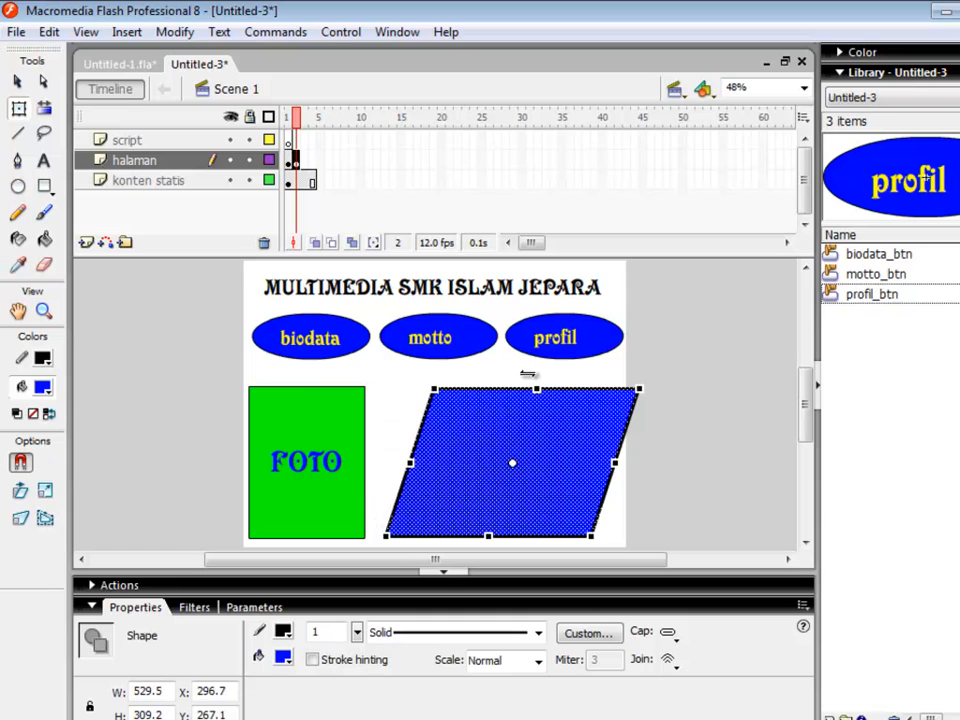
drag(535, 429, 520, 425)
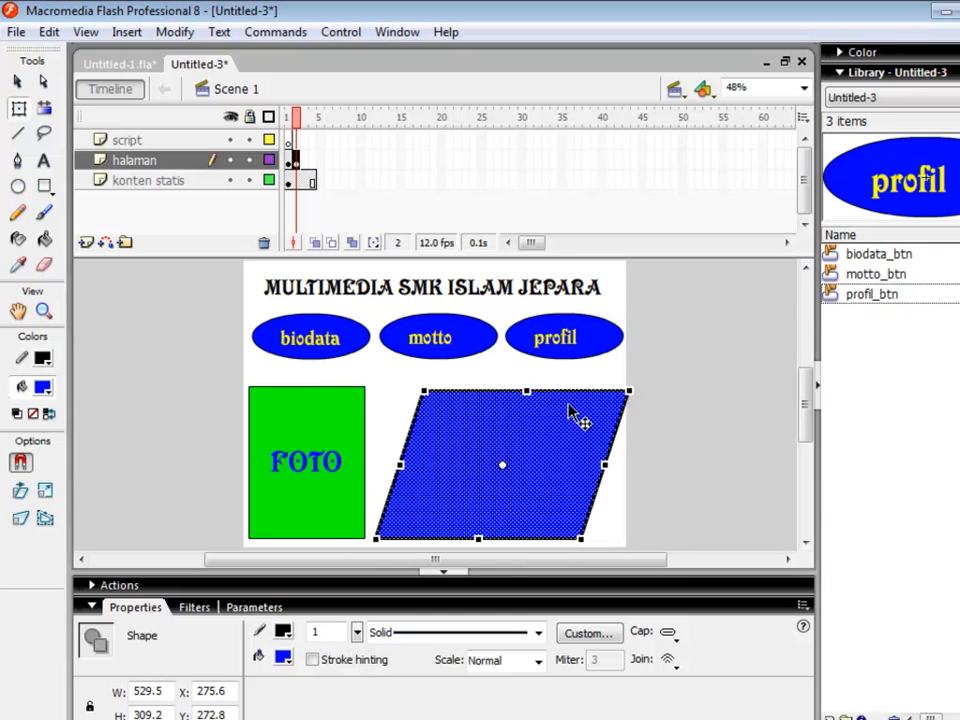
click(681, 408)
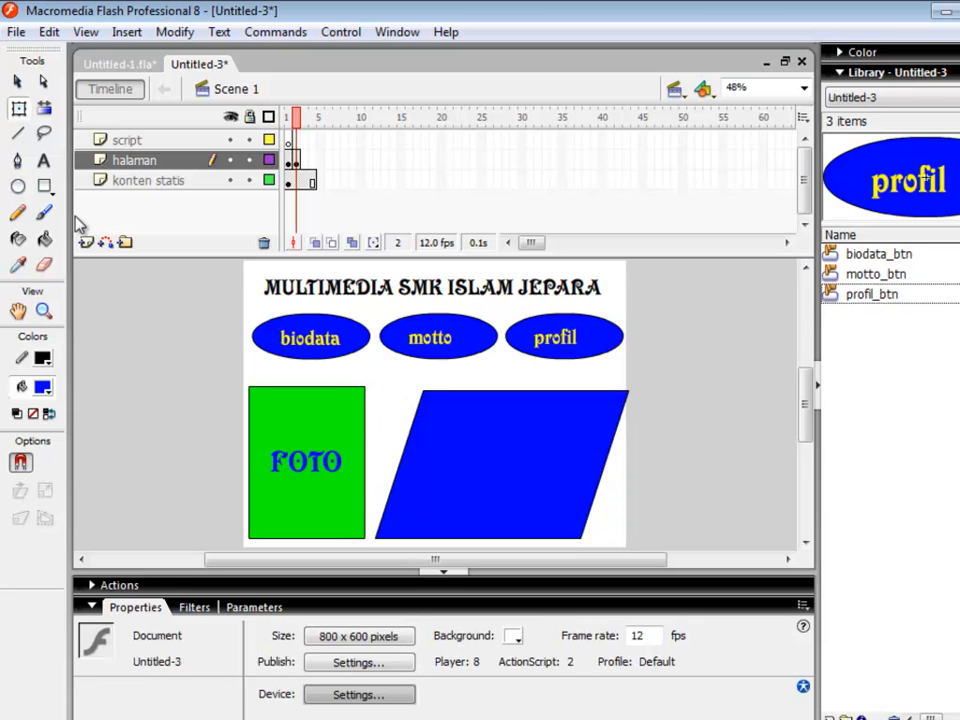
Start a green static text block reading "1. NAMA" in the upper part of the blue parallelogram
click(44, 160)
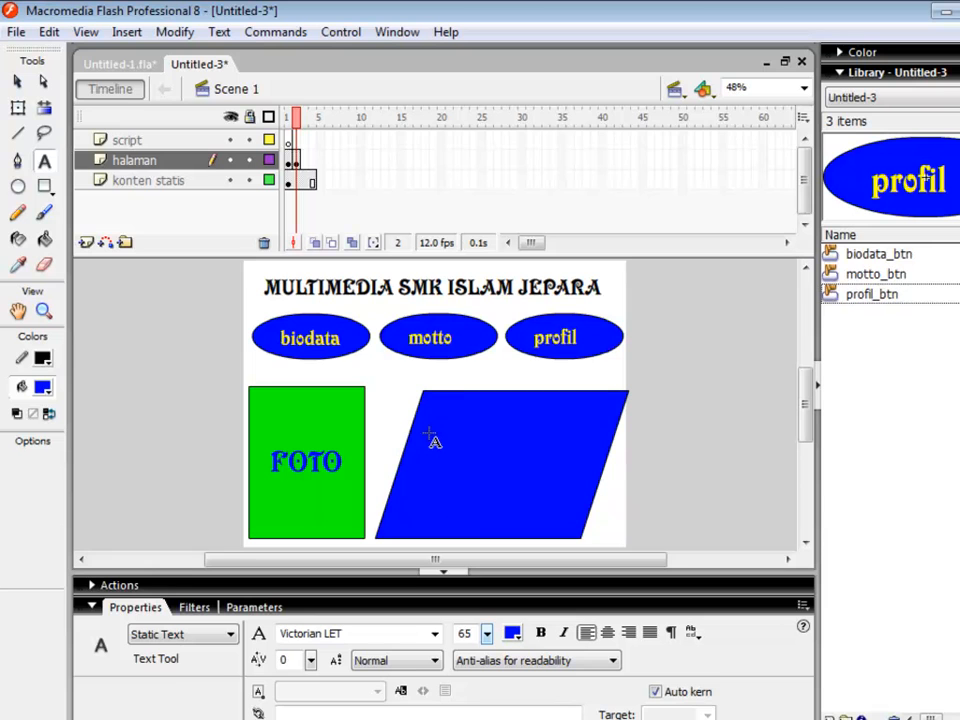
click(428, 402)
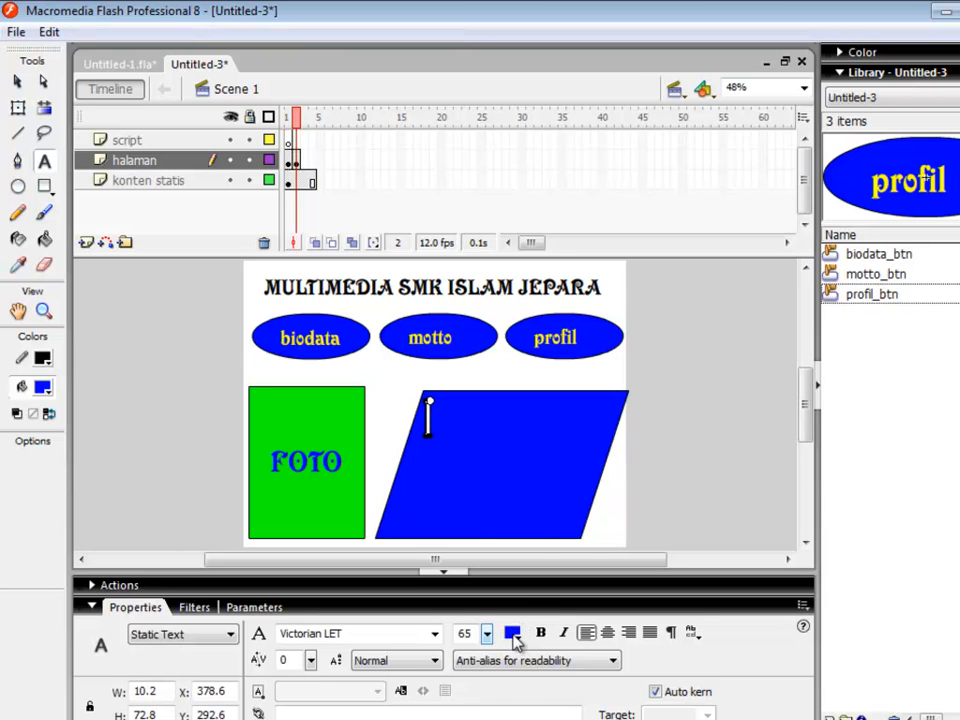
click(513, 632)
click(527, 553)
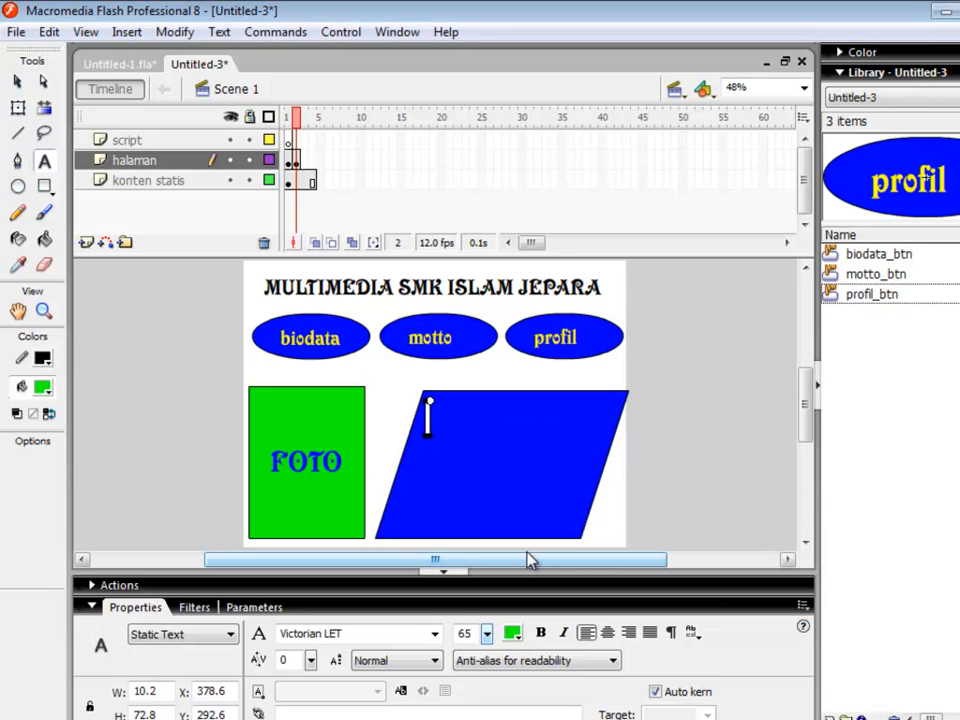
text(1.)
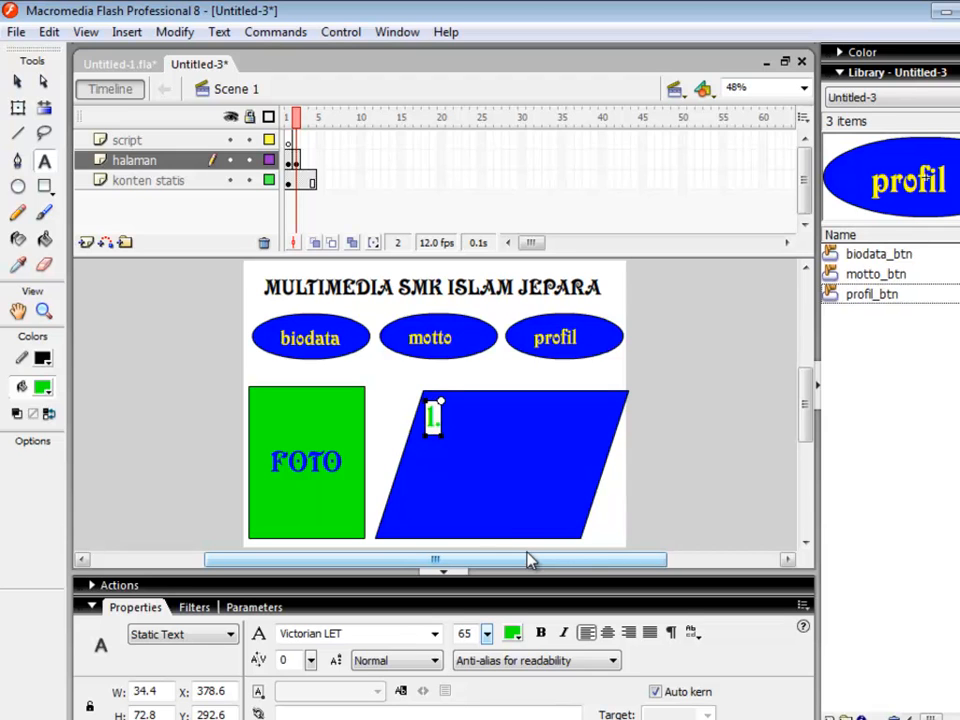
text( NAMA)
Replace the text with numbered NAMA, ALAMAT and NO HP lines filled with personal details at size 41, and shift the block down inside the parallelogram
key(BackSpace)
key(BackSpace)
key(BackSpace)
key(BackSpace)
key(BackSpace)
key(BackSpace)
key(BackSpace)
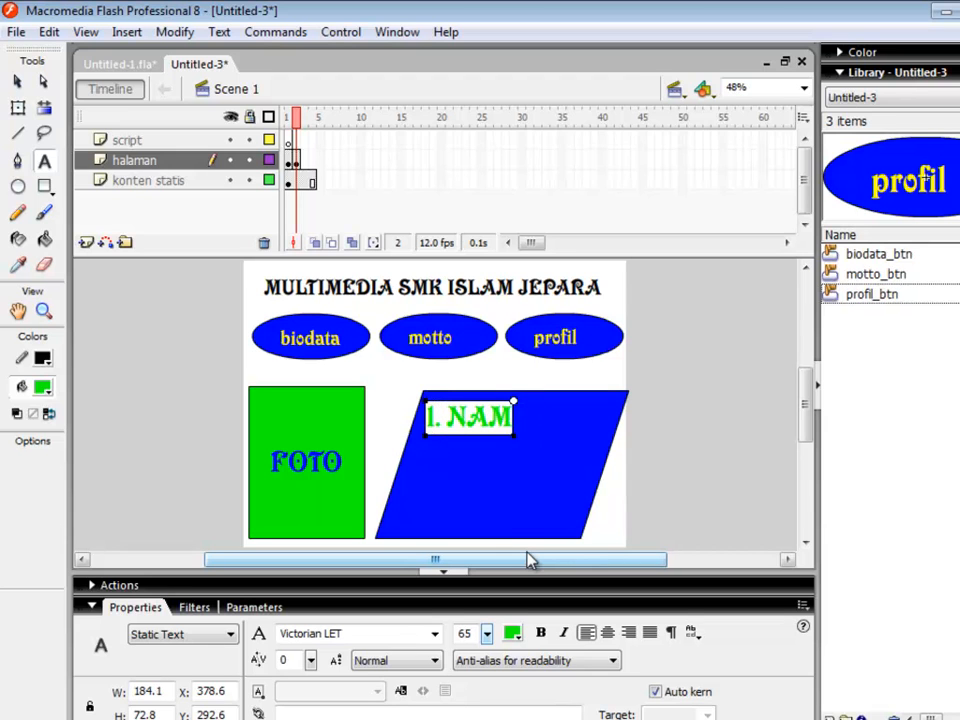
click(487, 633)
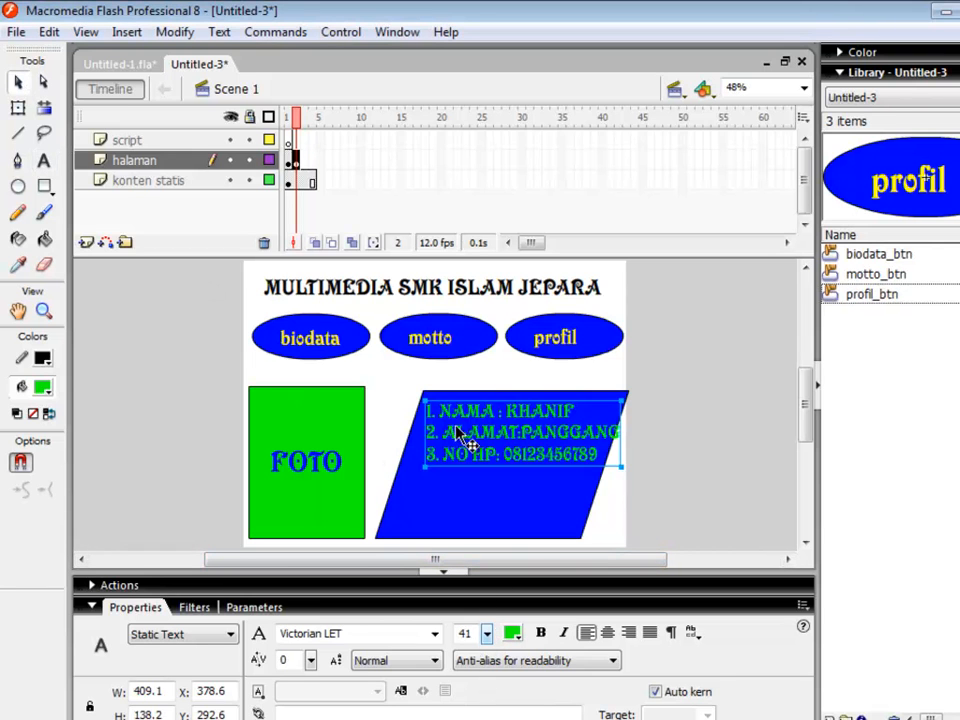
drag(498, 439, 497, 455)
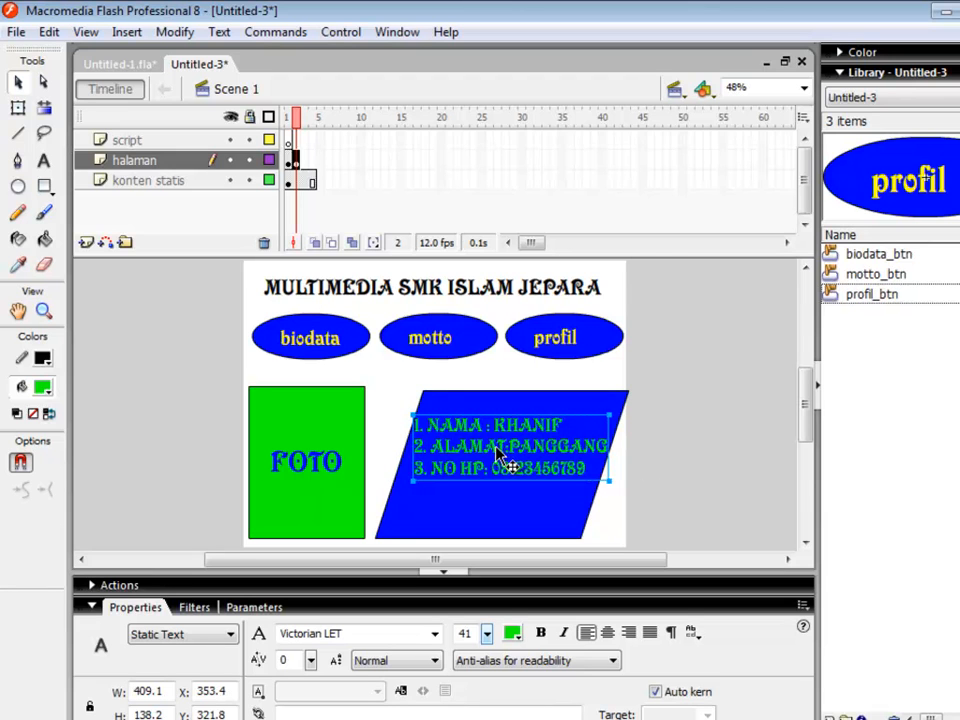
Insert a blank keyframe at frame 3 of the halaman layer
click(305, 164)
right_click(307, 170)
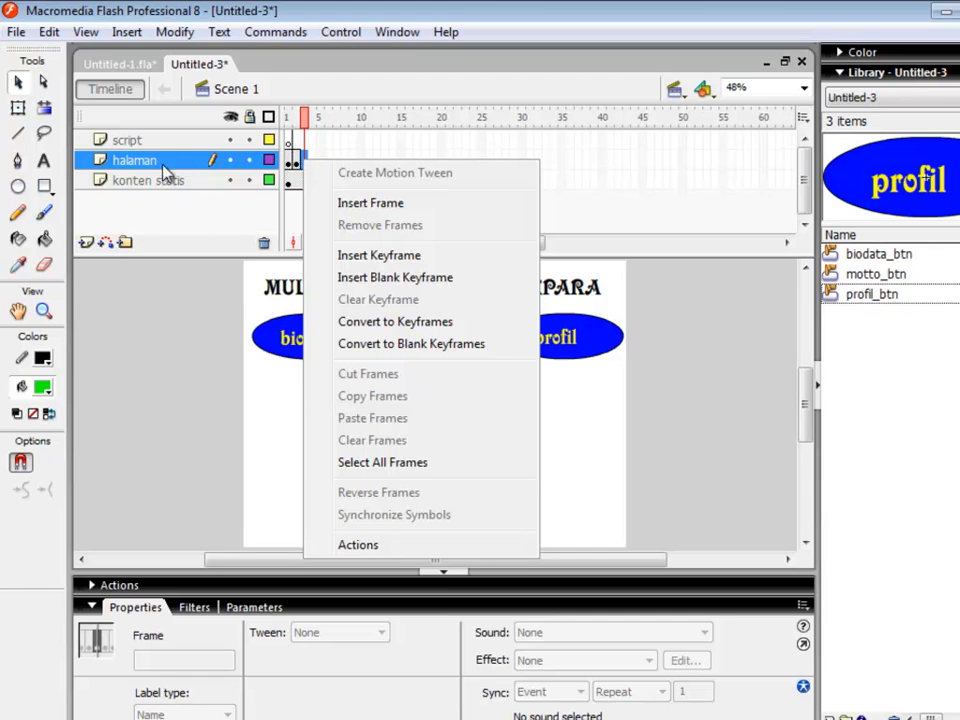
click(412, 278)
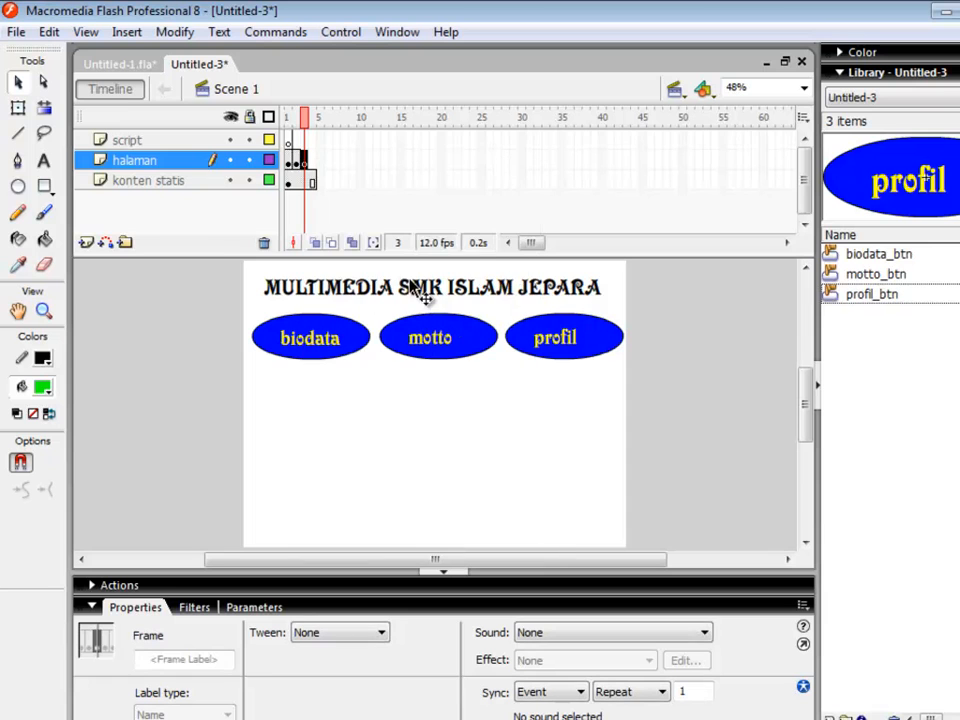
Add the red static text "HIDUP ADALAH PERJUANGAN" at size 56 below the buttons and move it within the stage
click(43, 160)
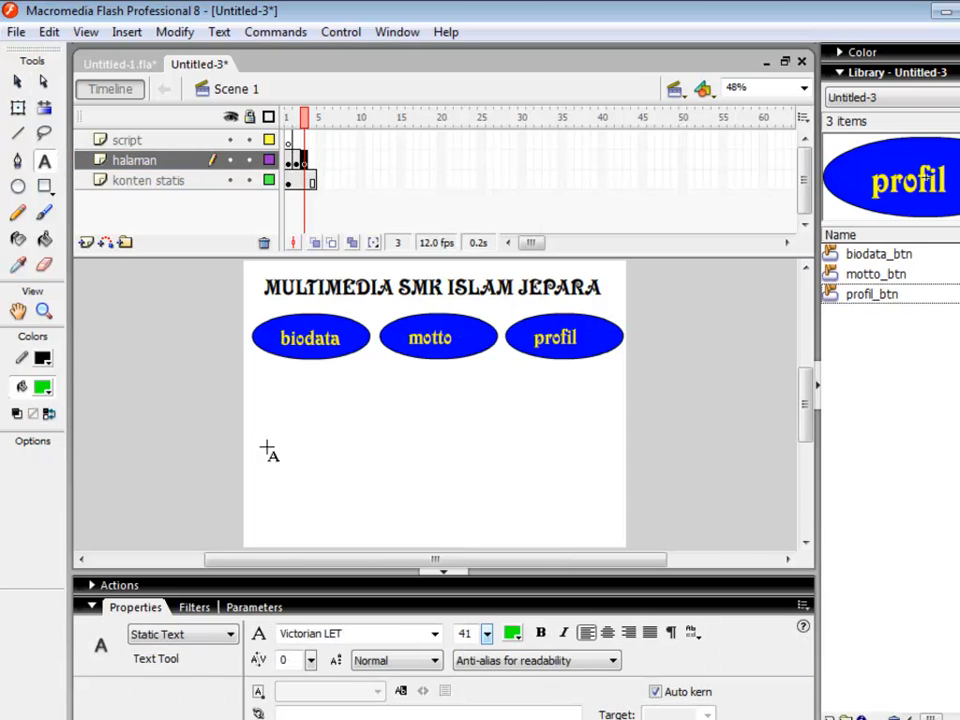
click(319, 452)
click(512, 635)
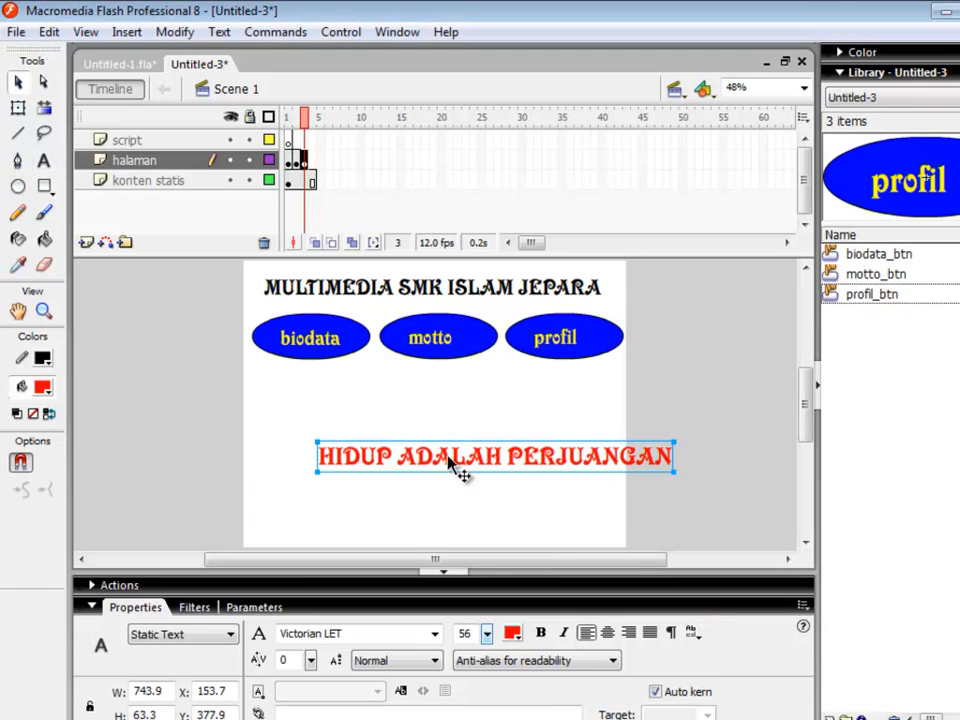
drag(449, 462, 398, 462)
click(199, 392)
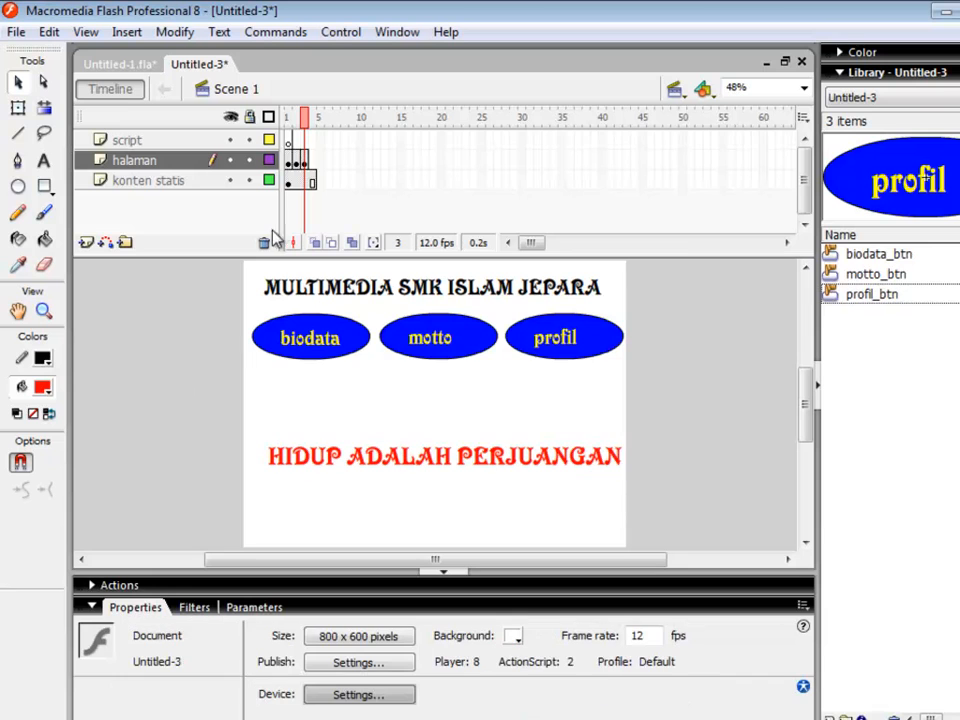
Insert a blank keyframe at frame 4 of the halaman layer
click(313, 172)
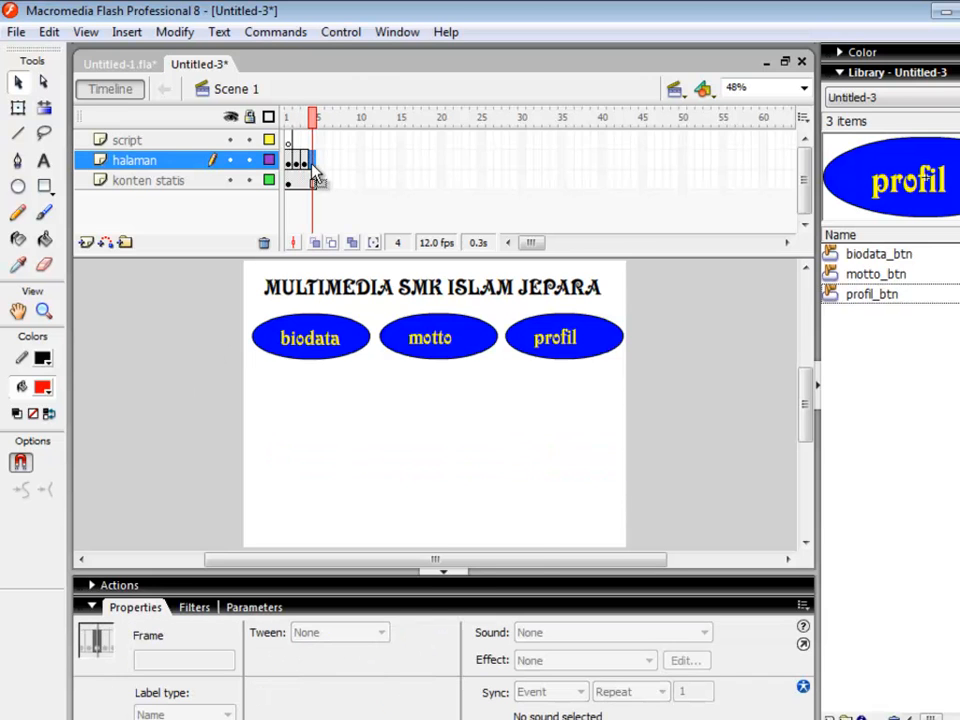
right_click(313, 174)
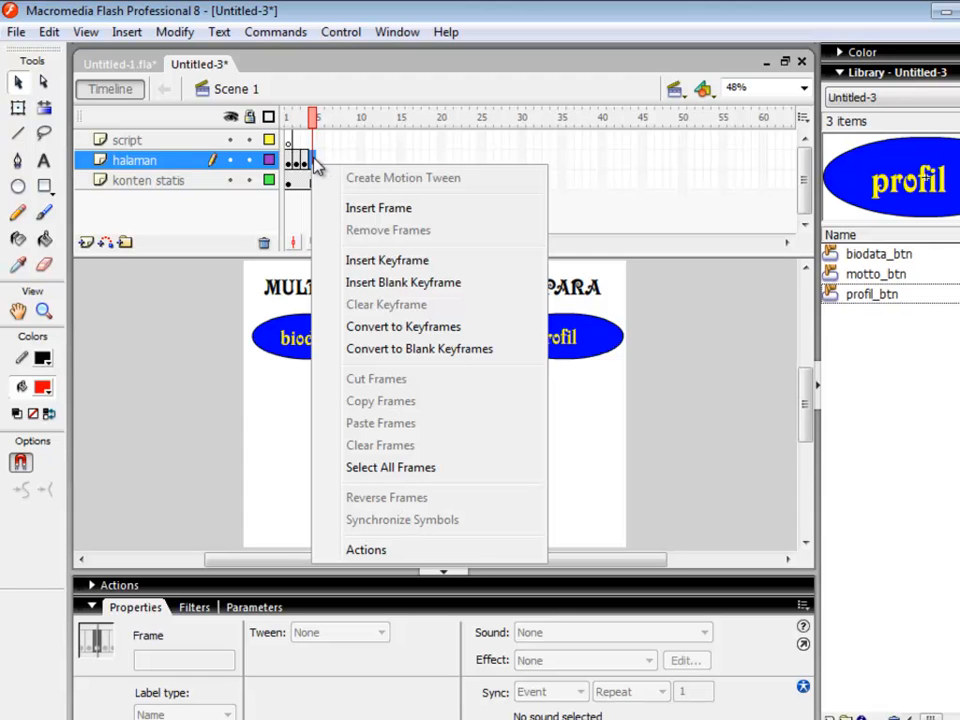
click(406, 283)
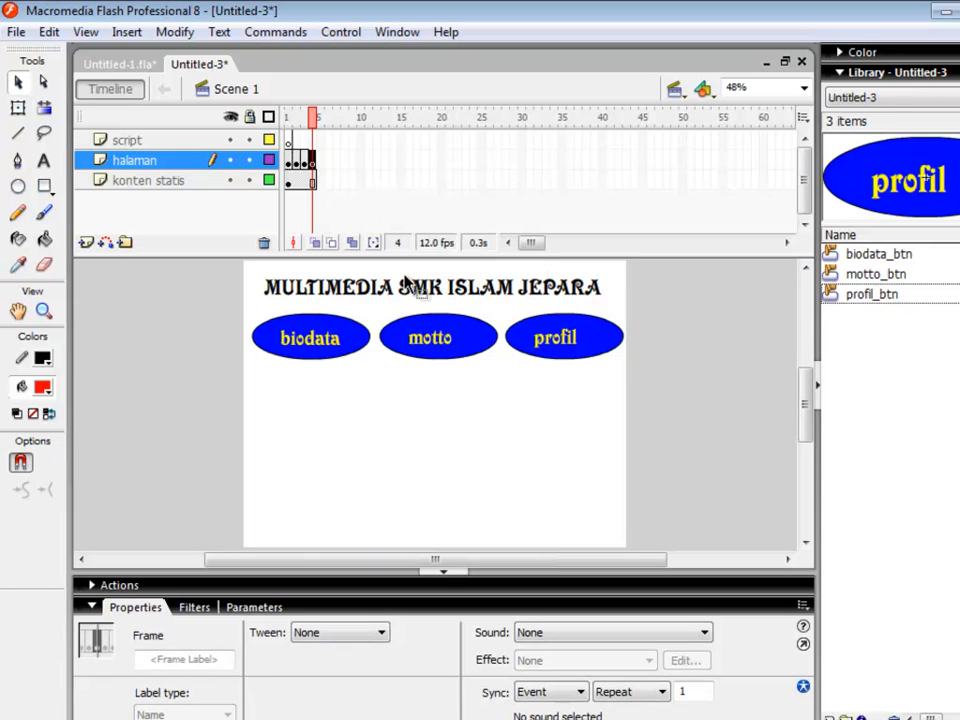
click(44, 161)
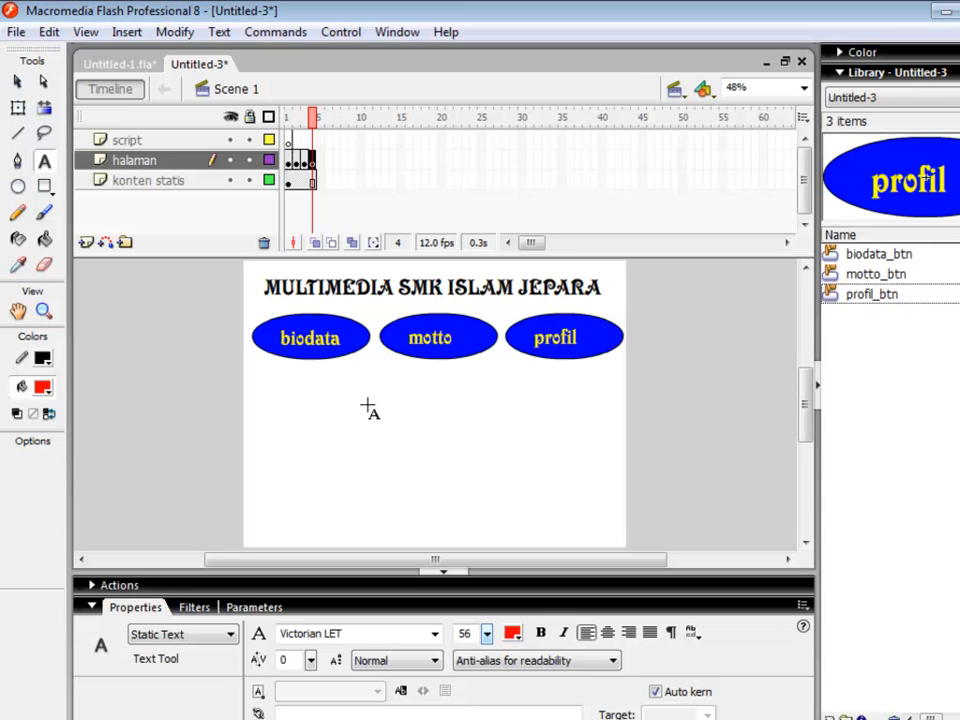
click(320, 384)
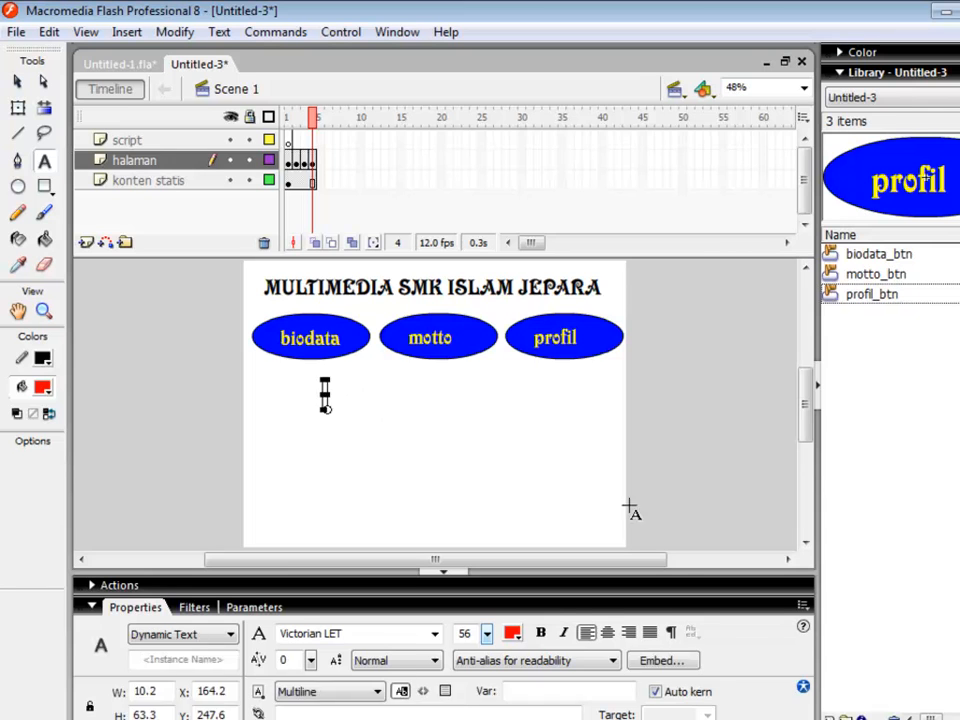
key(Escape)
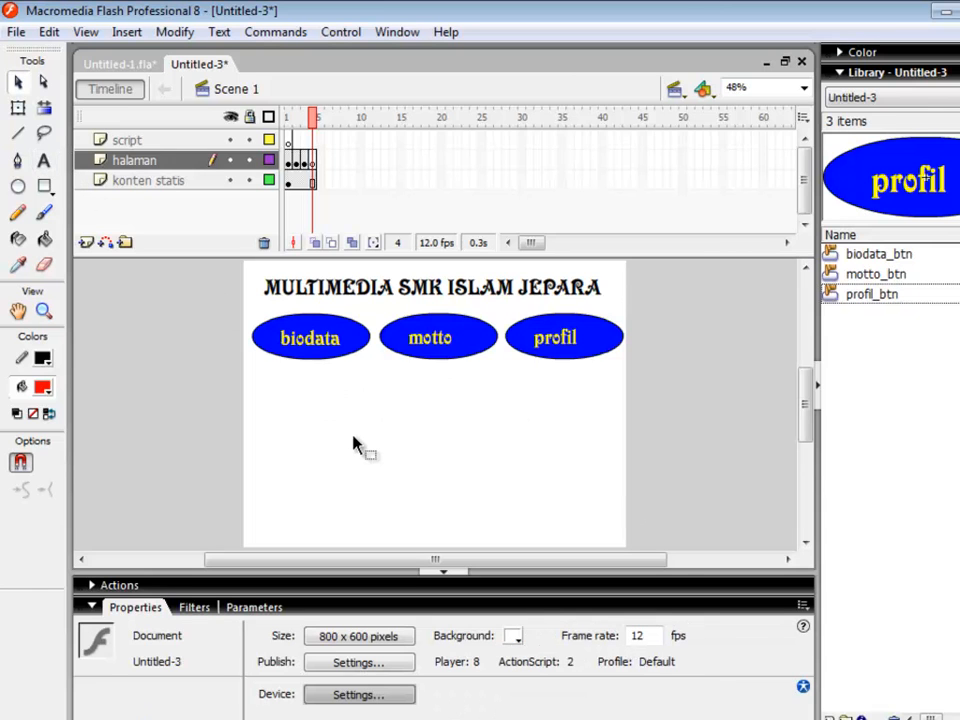
Draw a multiline dynamic text field about 505 by 240 pixels below the buttons on frame 4
click(45, 163)
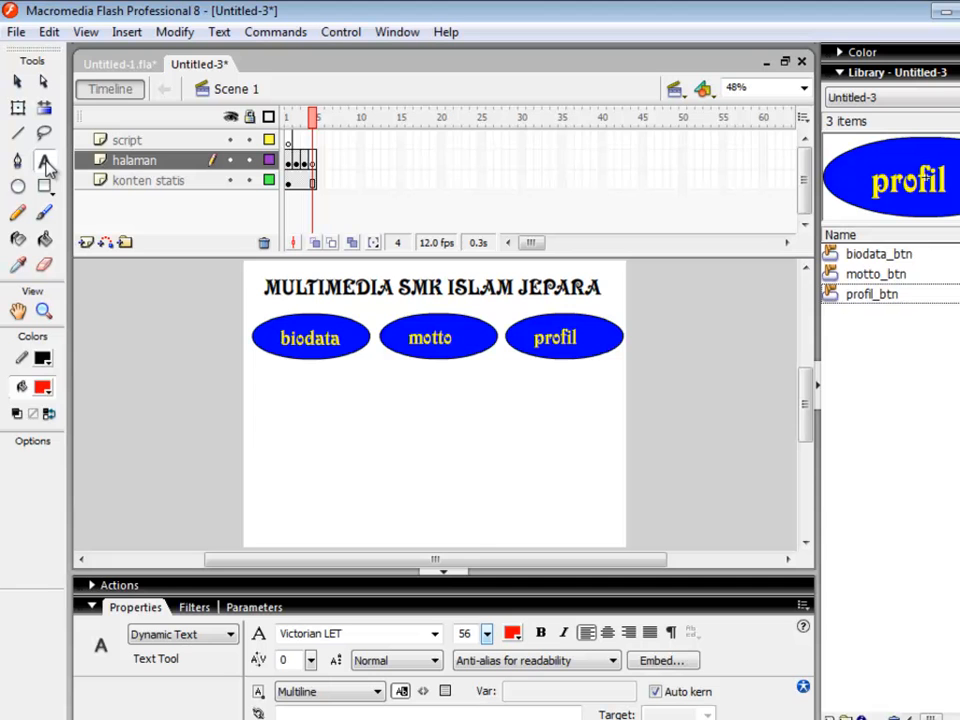
click(210, 633)
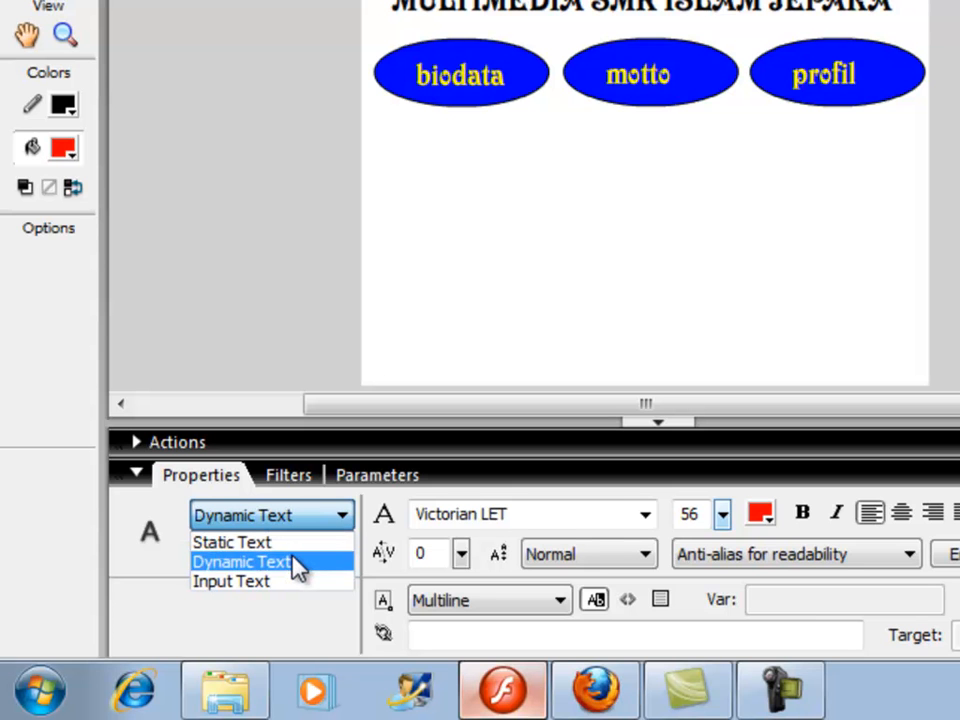
click(298, 566)
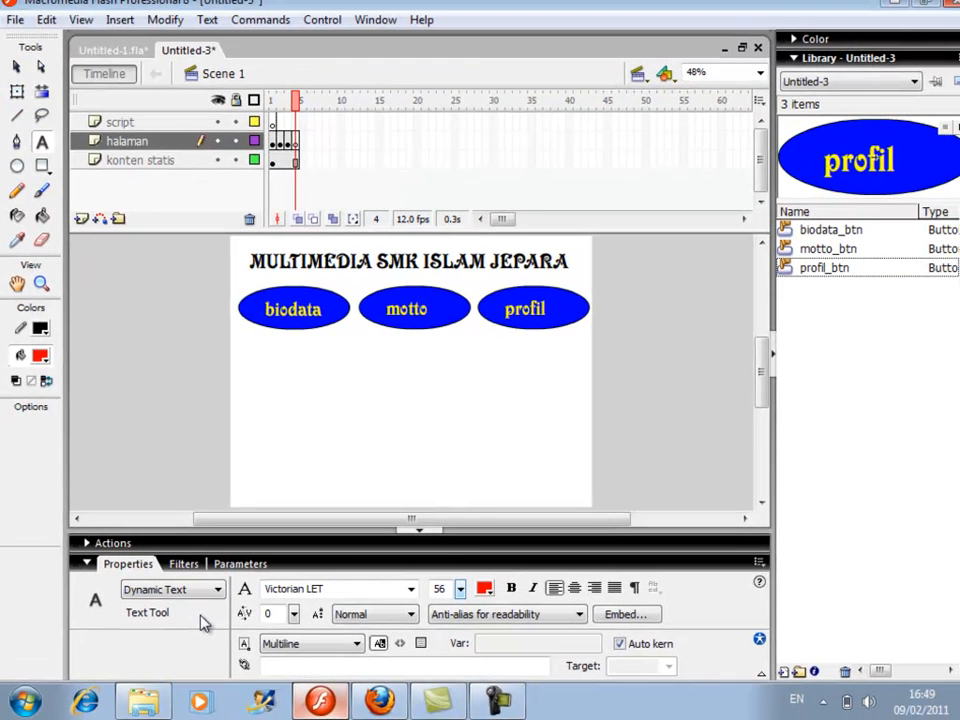
click(315, 644)
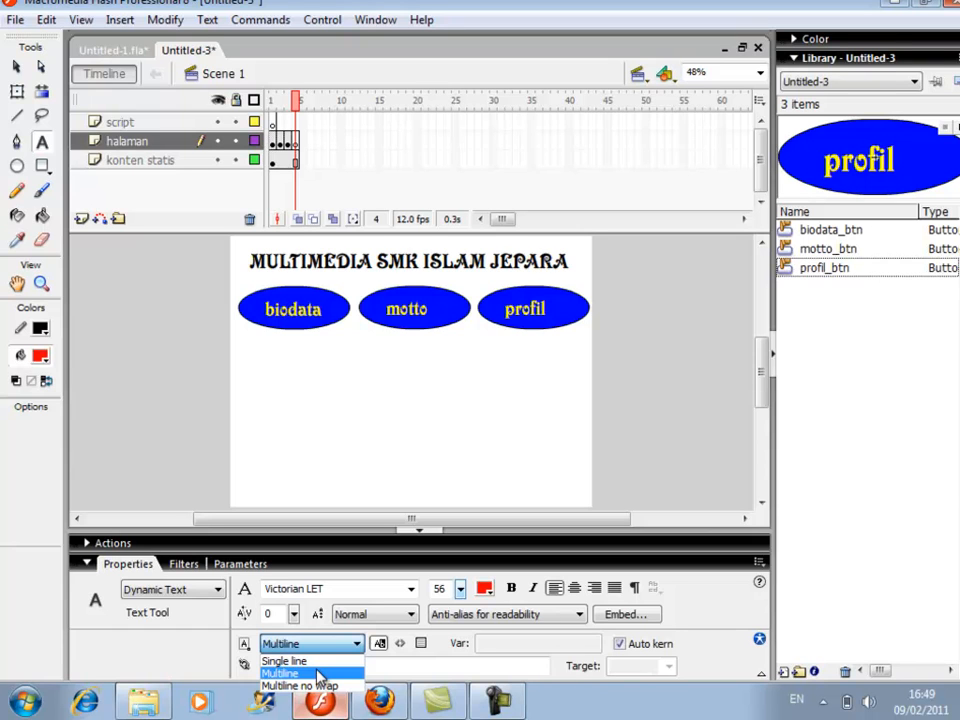
click(318, 675)
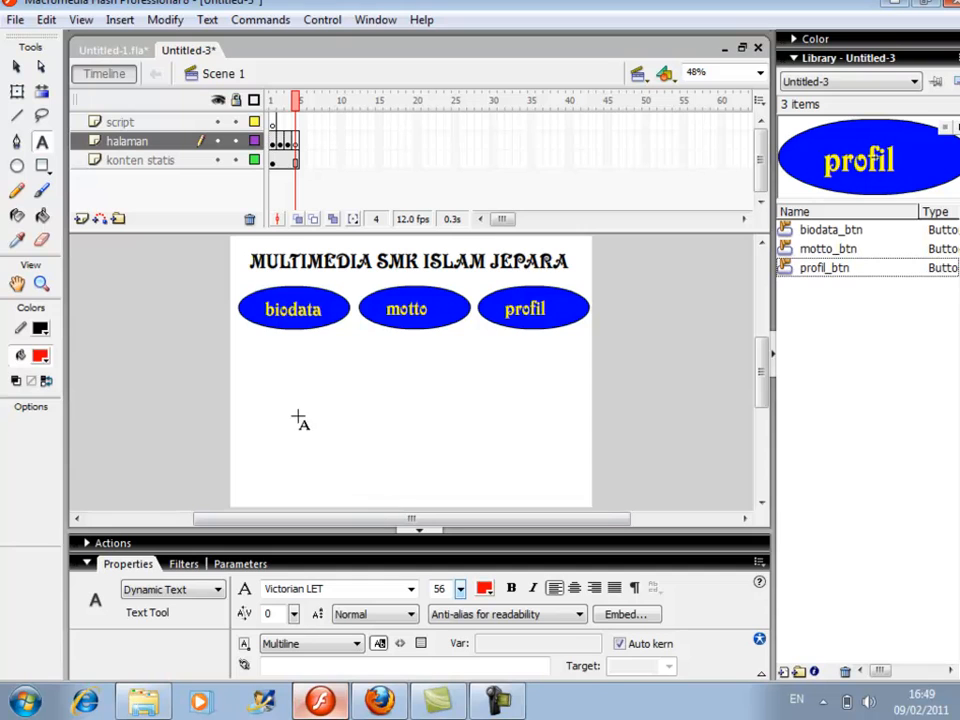
drag(275, 360, 504, 493)
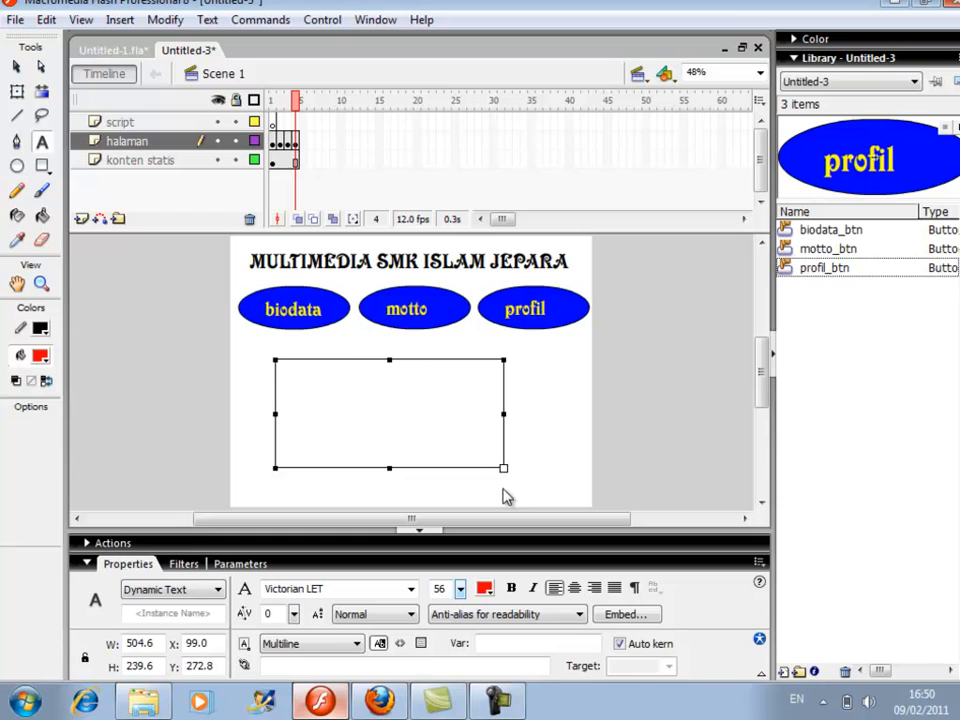
Open the Components collection, collapse the FLV Playback - Player 8 group and expand the User Interface group
click(15, 68)
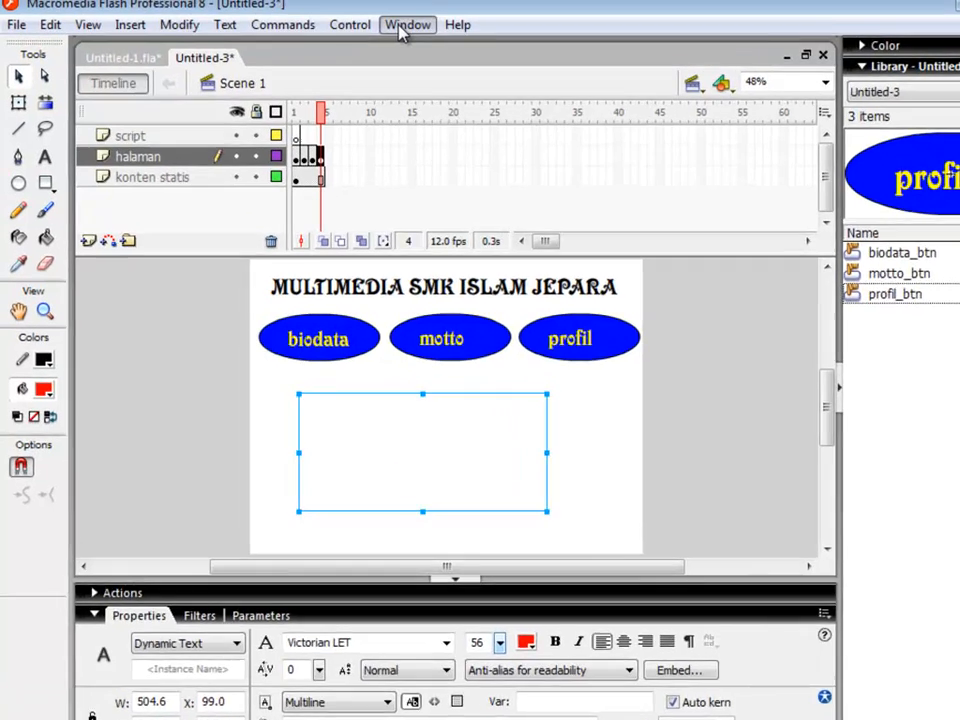
click(370, 22)
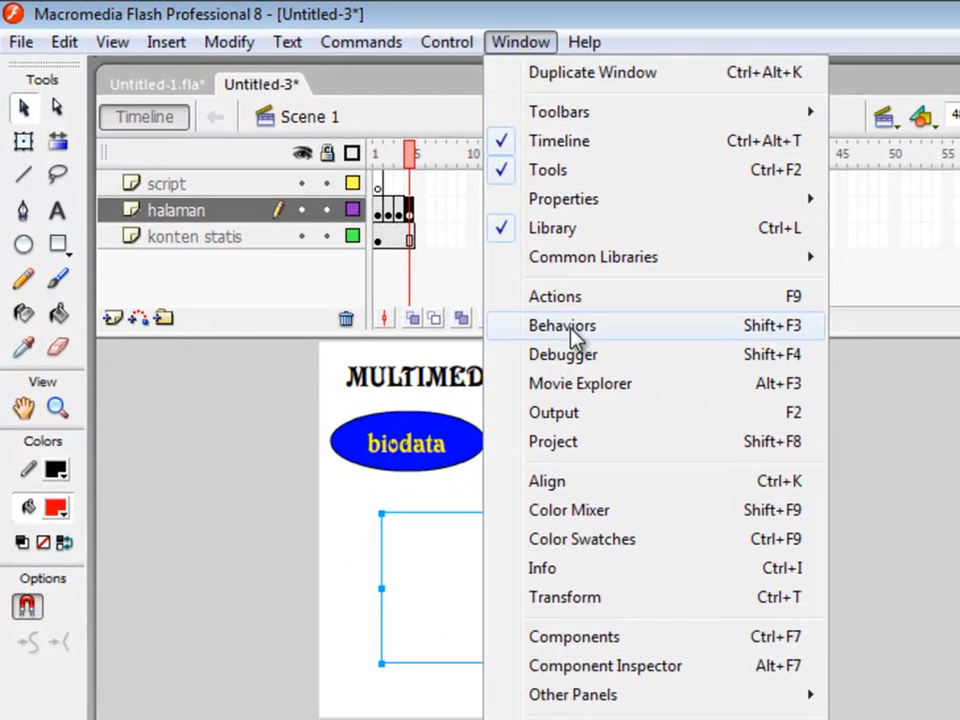
click(591, 641)
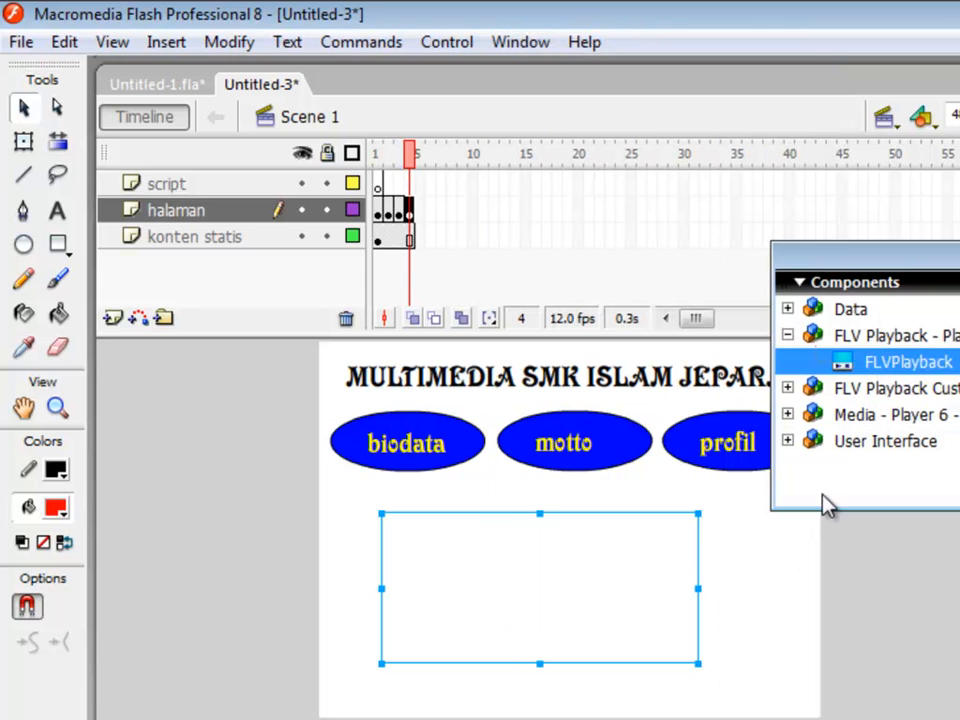
click(788, 335)
click(590, 415)
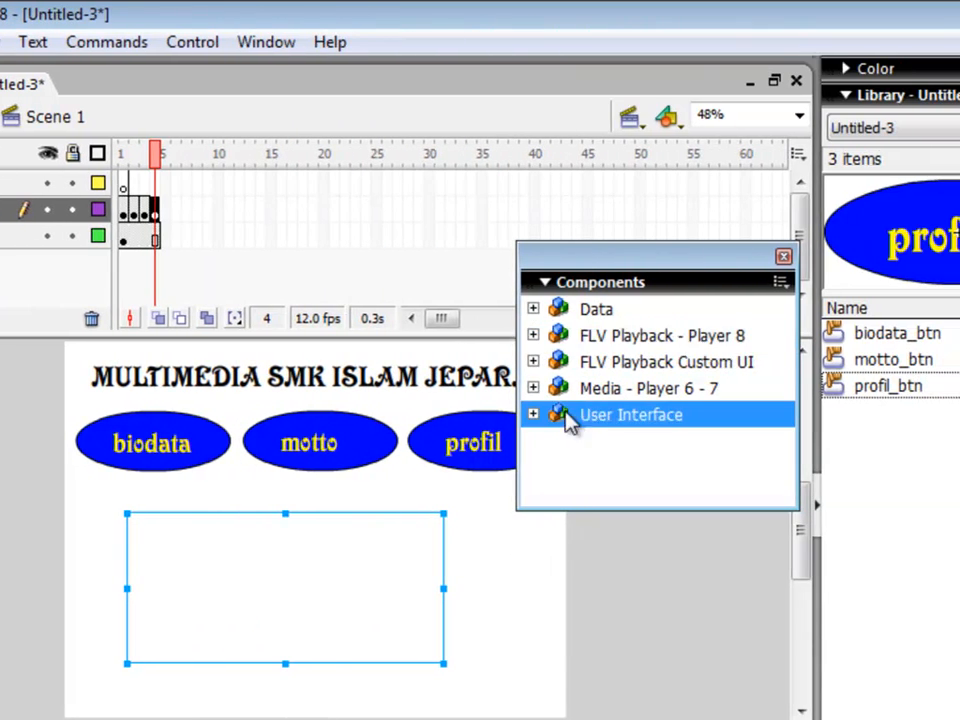
click(533, 414)
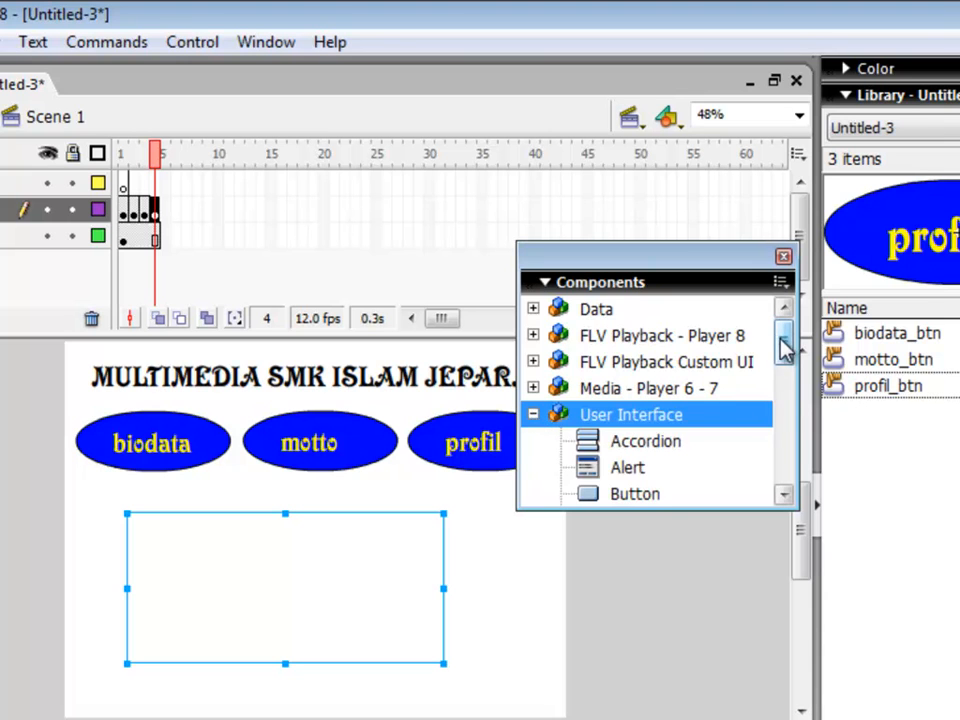
Attach a UIScrollBar component to the right edge of the dynamic text field and select its entry in the library
drag(782, 343, 786, 478)
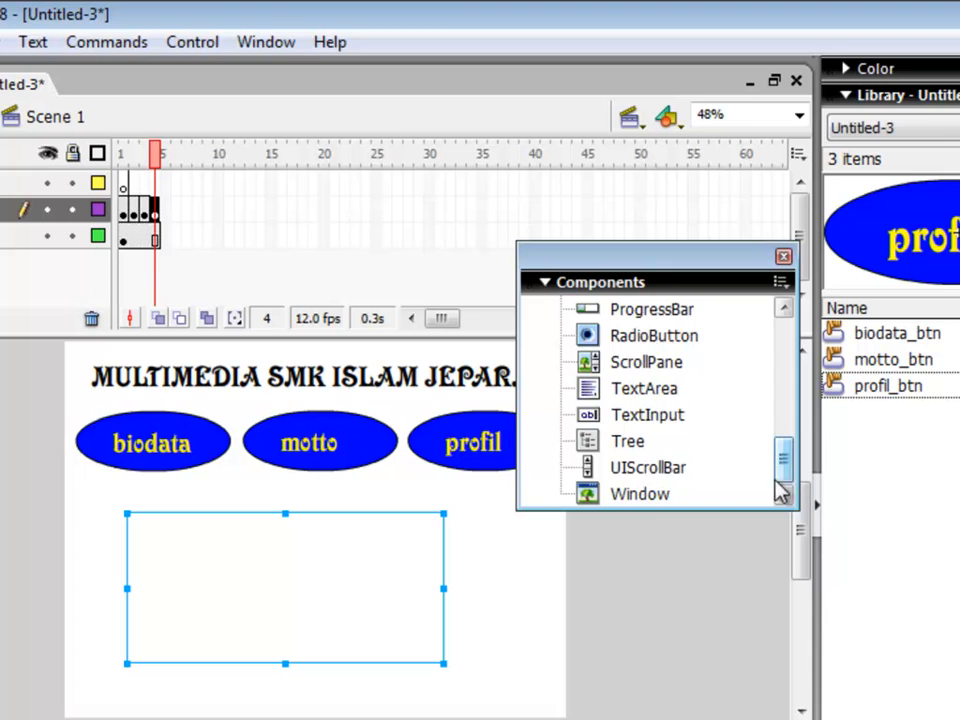
click(602, 468)
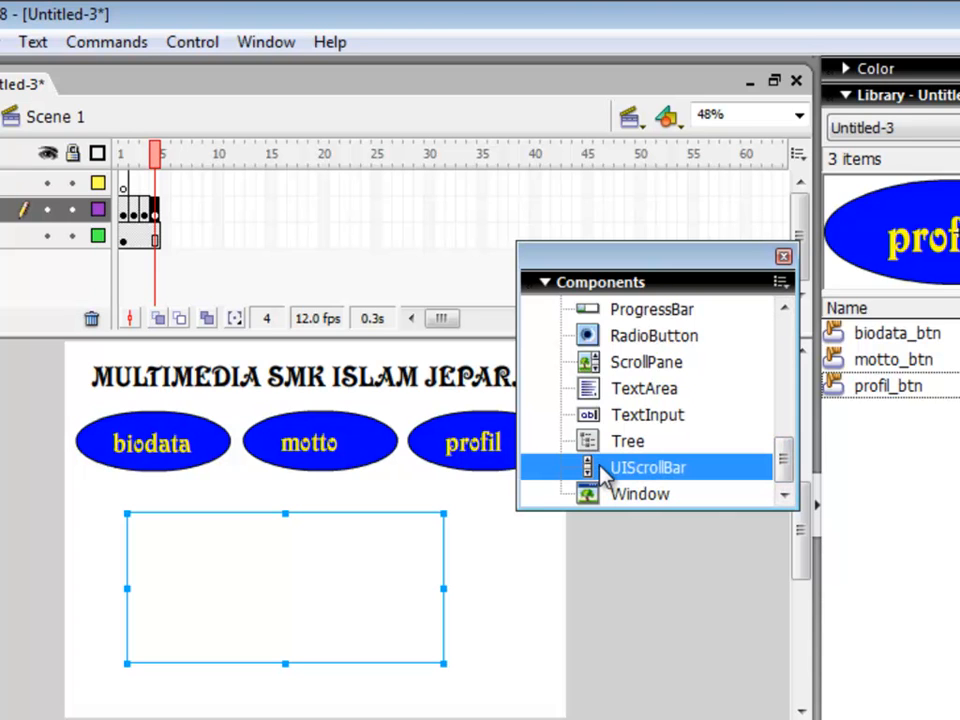
drag(602, 468, 331, 580)
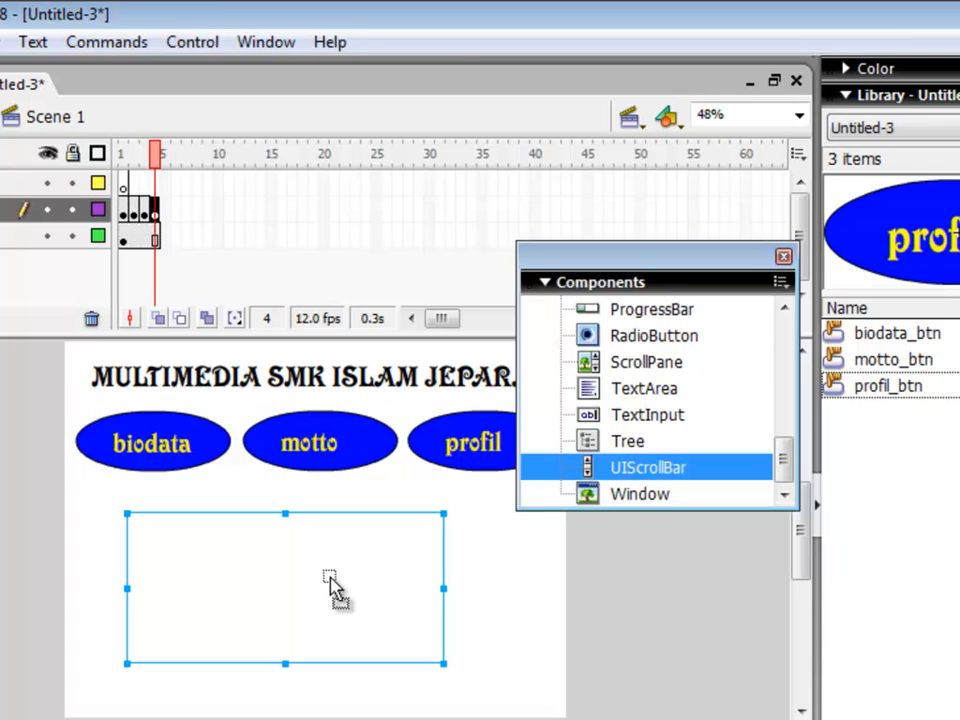
drag(329, 577, 330, 576)
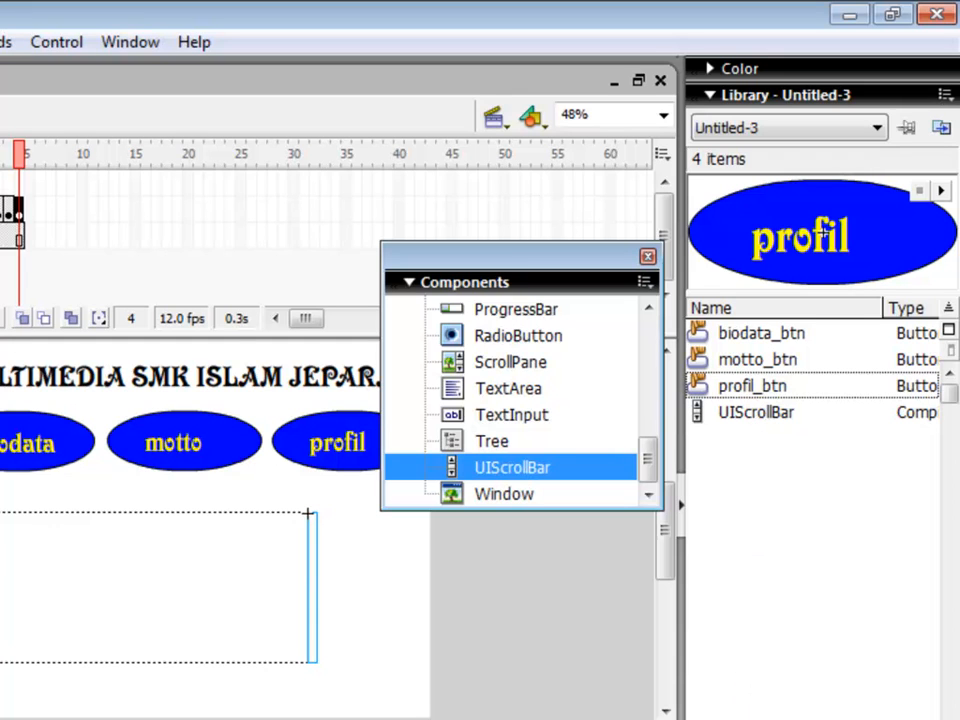
scroll(812, 500, right, 2)
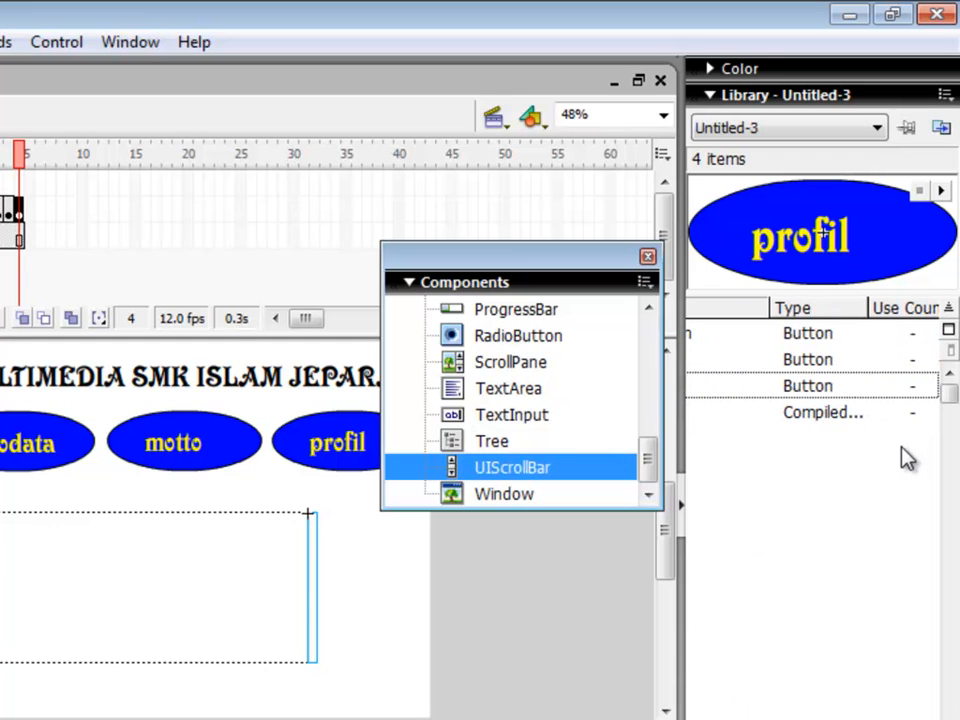
click(845, 420)
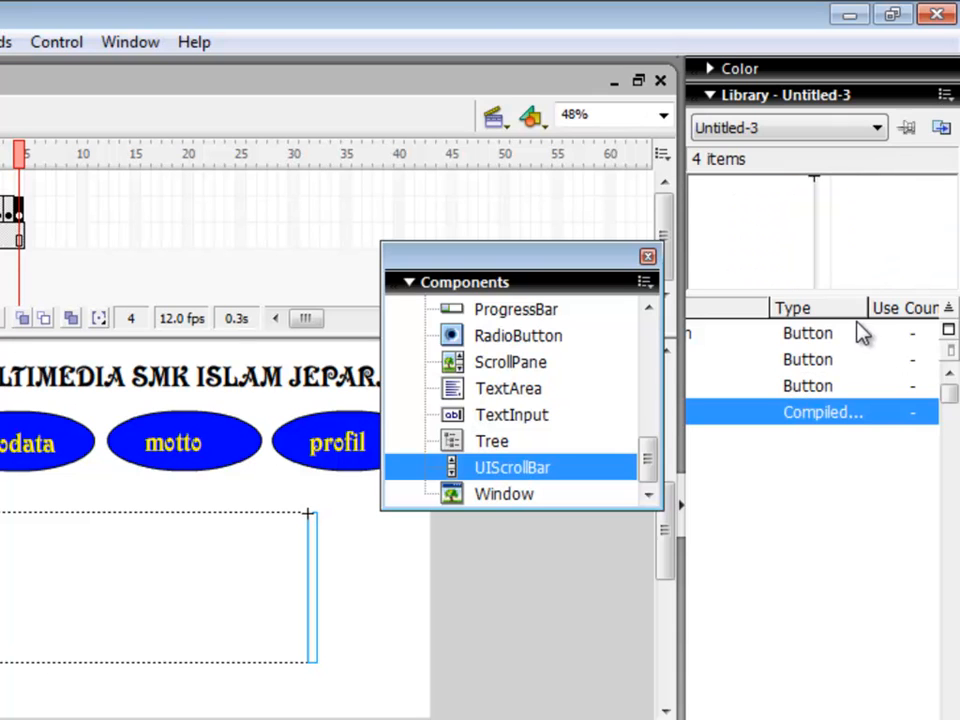
Narrow the Type column in the library, view the item names and close the Components collection
mouse_move(870, 307)
mouse_down()
mouse_move(908, 308)
mouse_move(855, 308)
mouse_up()
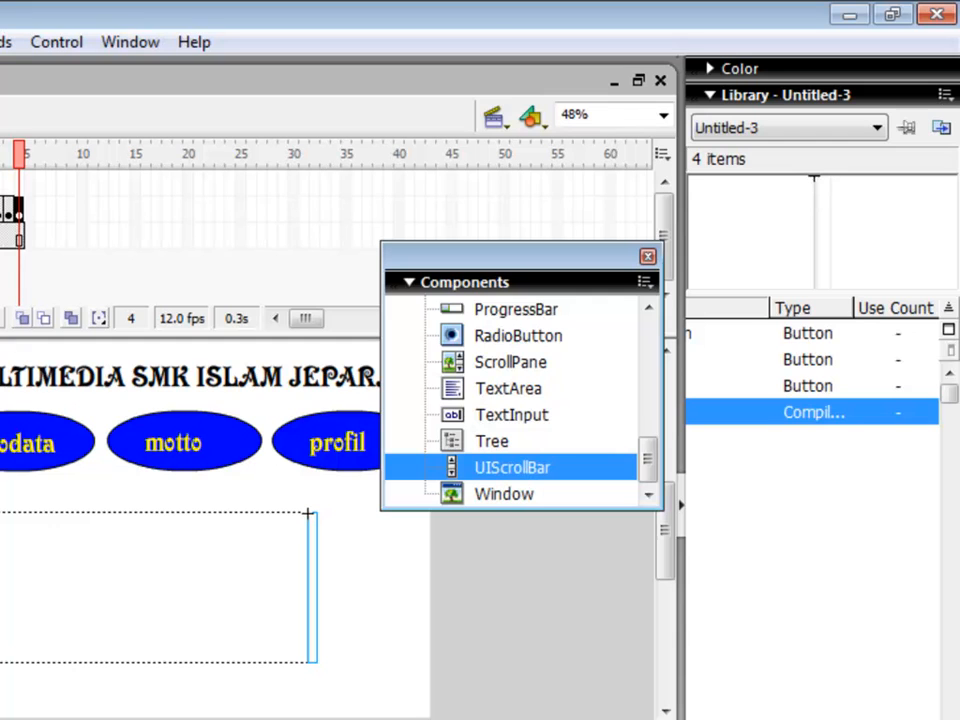
scroll(812, 515, left, 3)
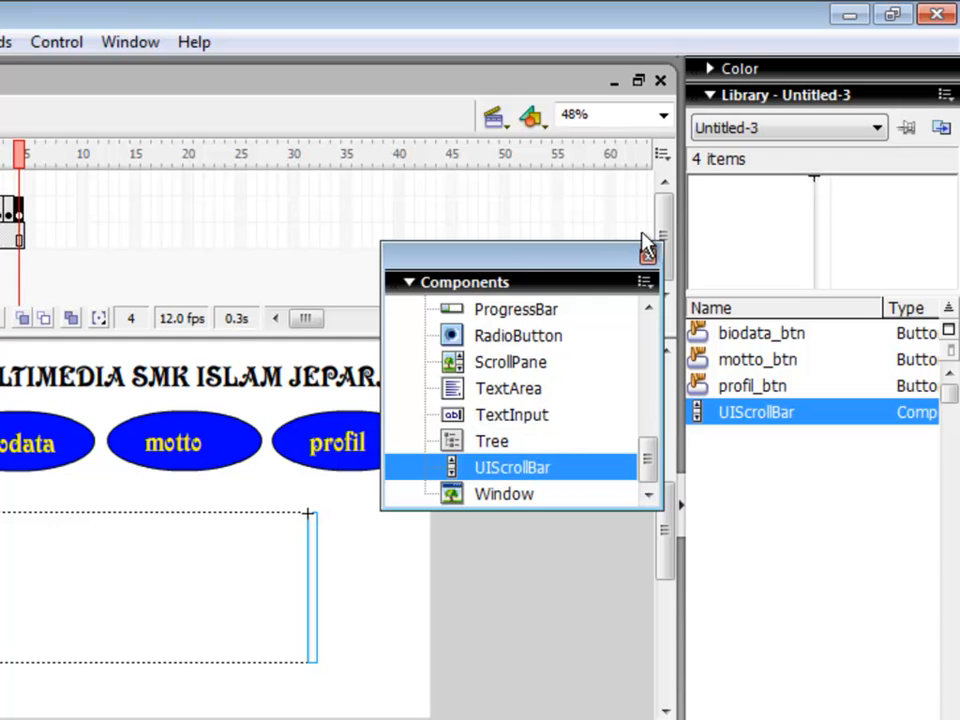
click(647, 257)
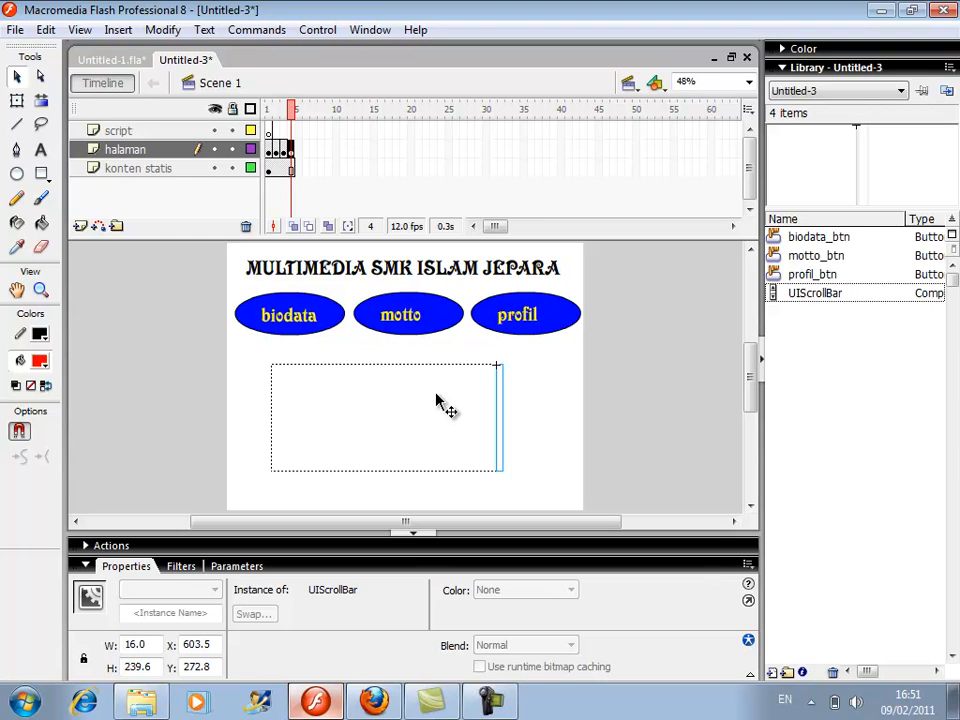
Select the dynamic text field on frame 4, then open the recent document Kumpulan Paket.doc in Microsoft Word
click(437, 398)
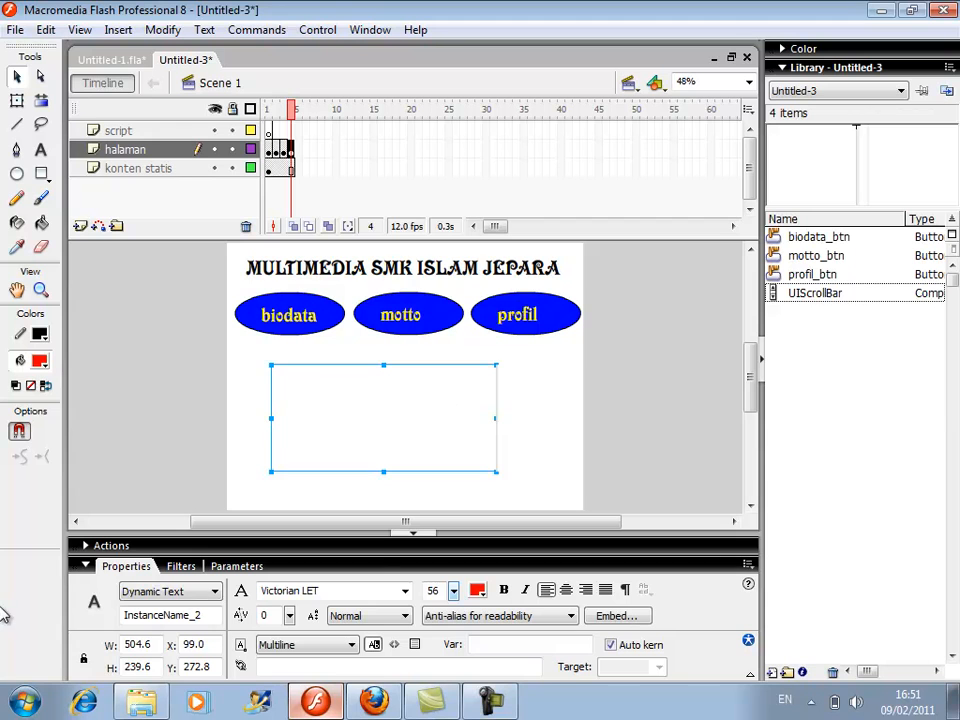
click(25, 700)
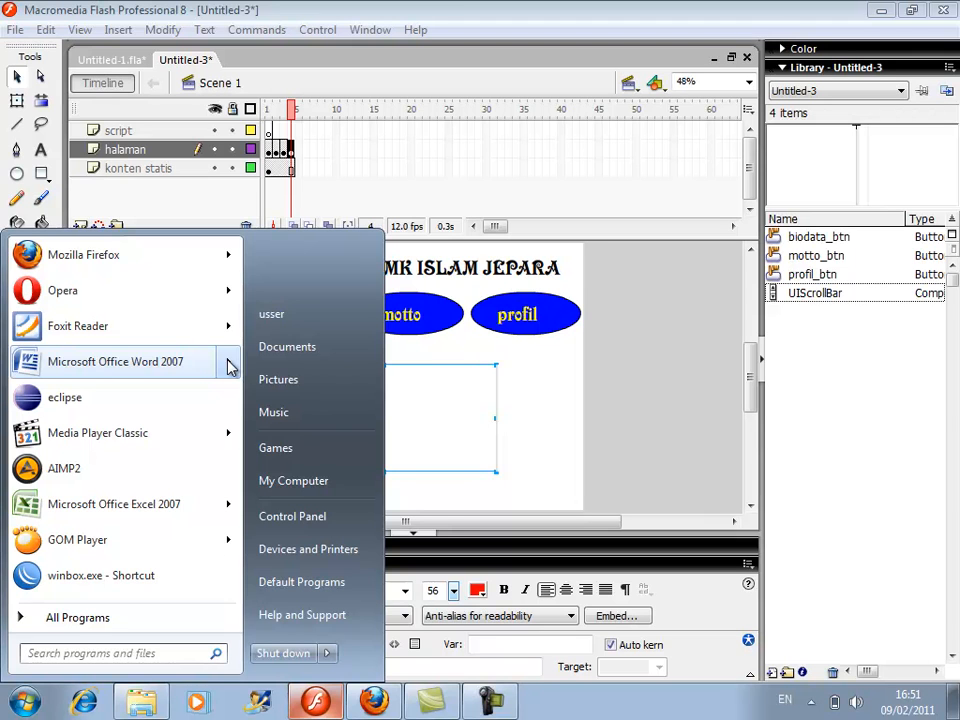
mouse_move(229, 367)
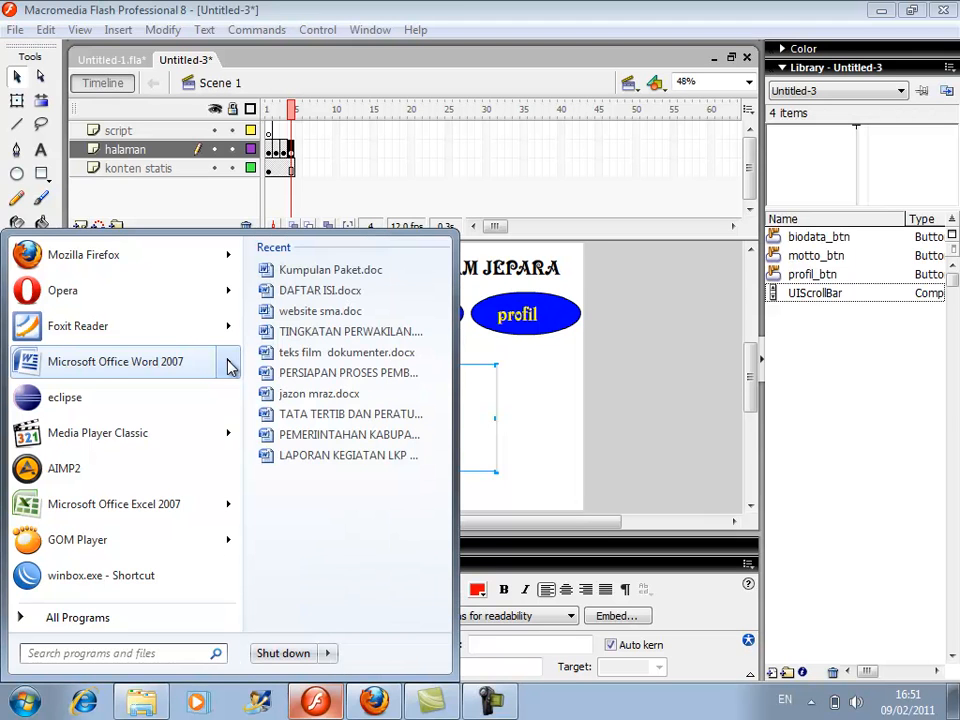
click(368, 268)
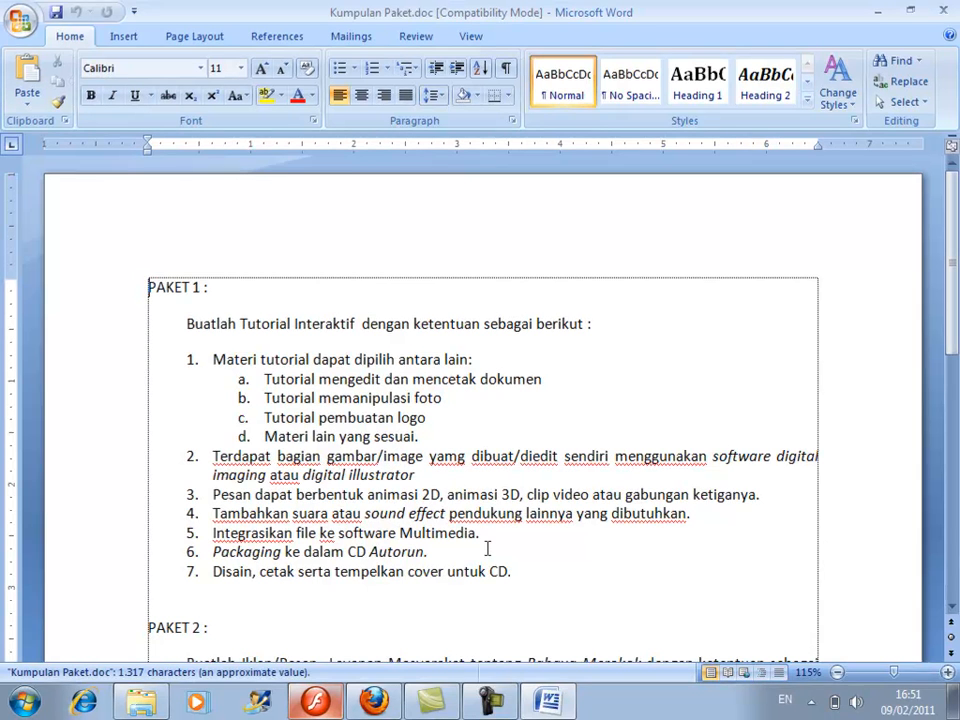
Copy the numbered list items 1 to 7 under PAKET 1 in the Word document
click(512, 571)
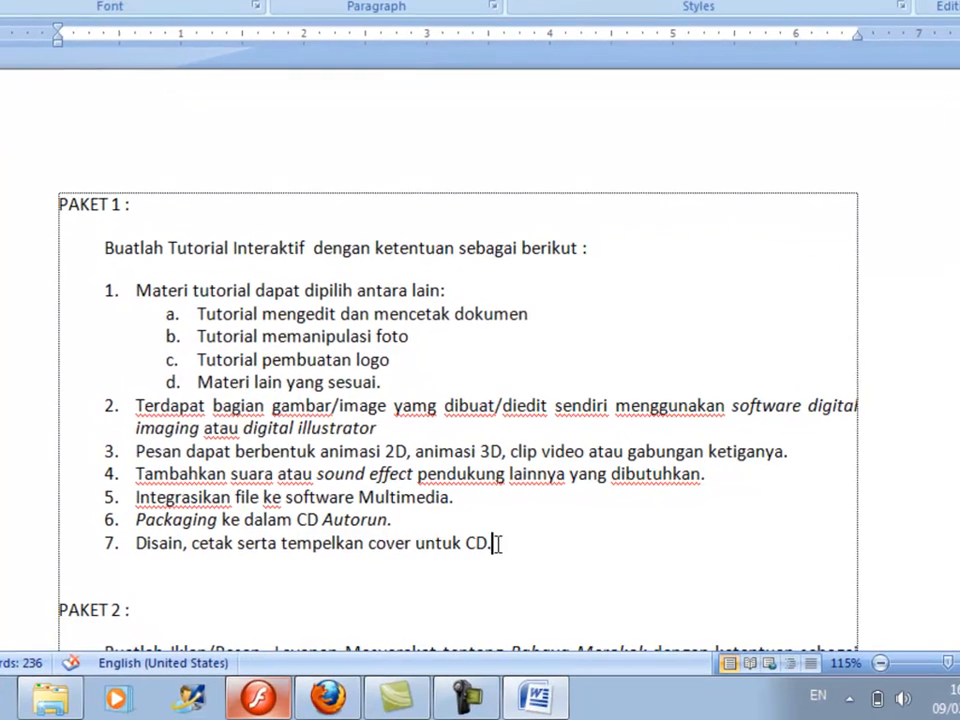
drag(496, 543, 128, 300)
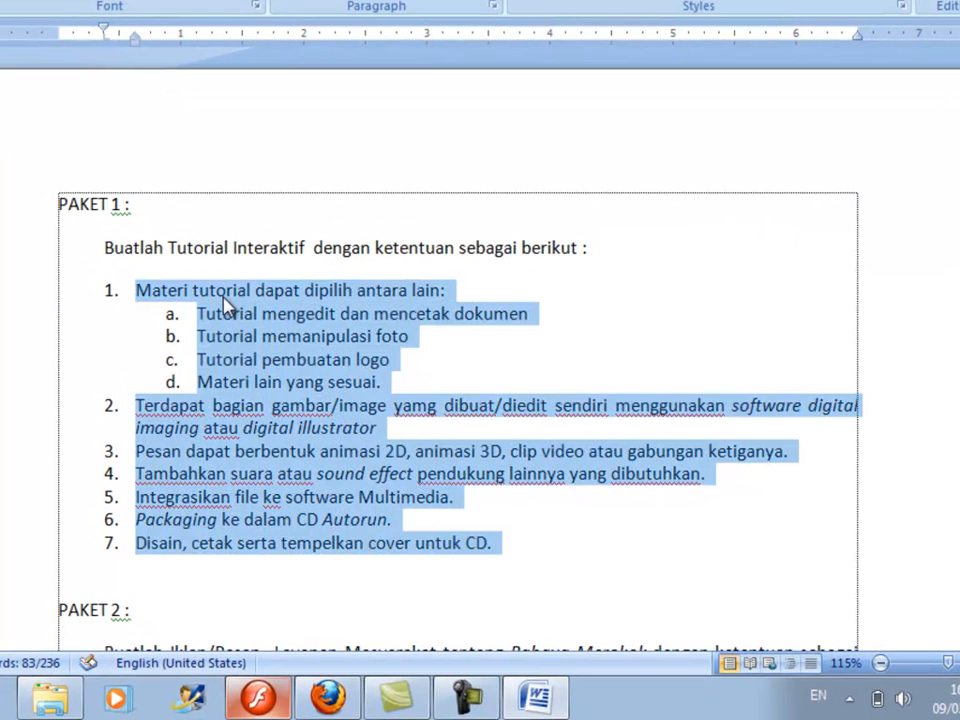
right_click(265, 381)
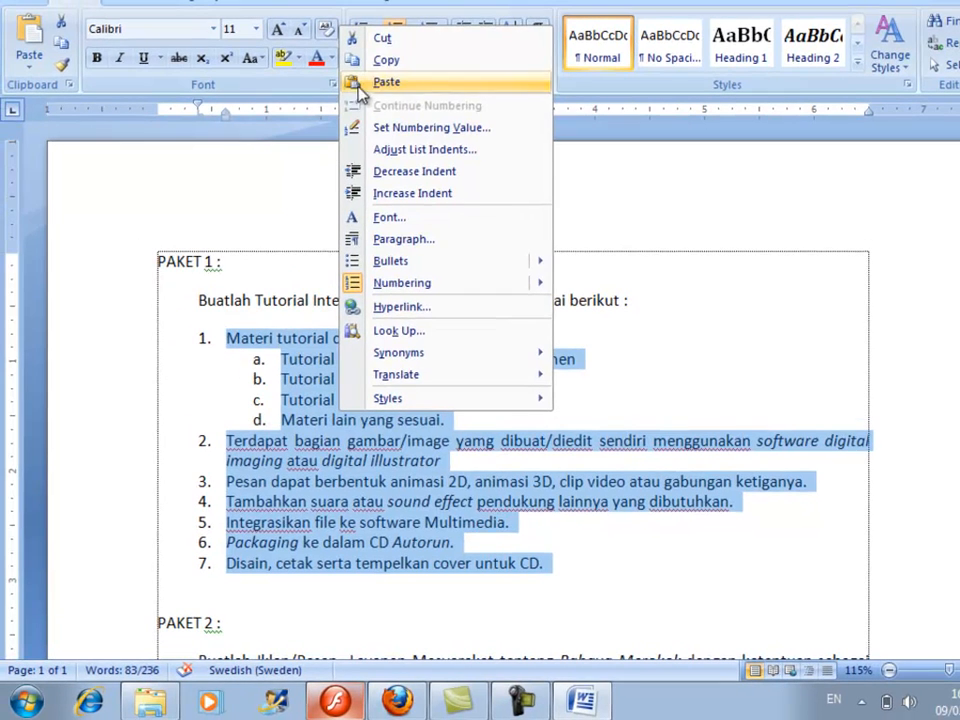
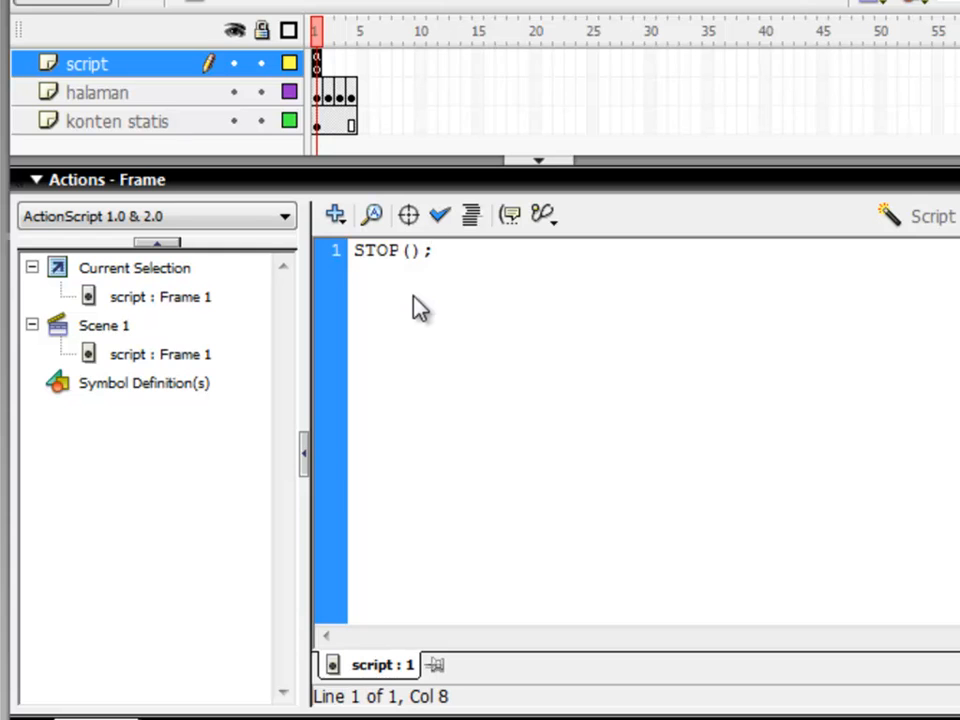
Rewrite the action on frame 1 of the script layer in lowercase as stop(); and collapse the script editor
text(stop())
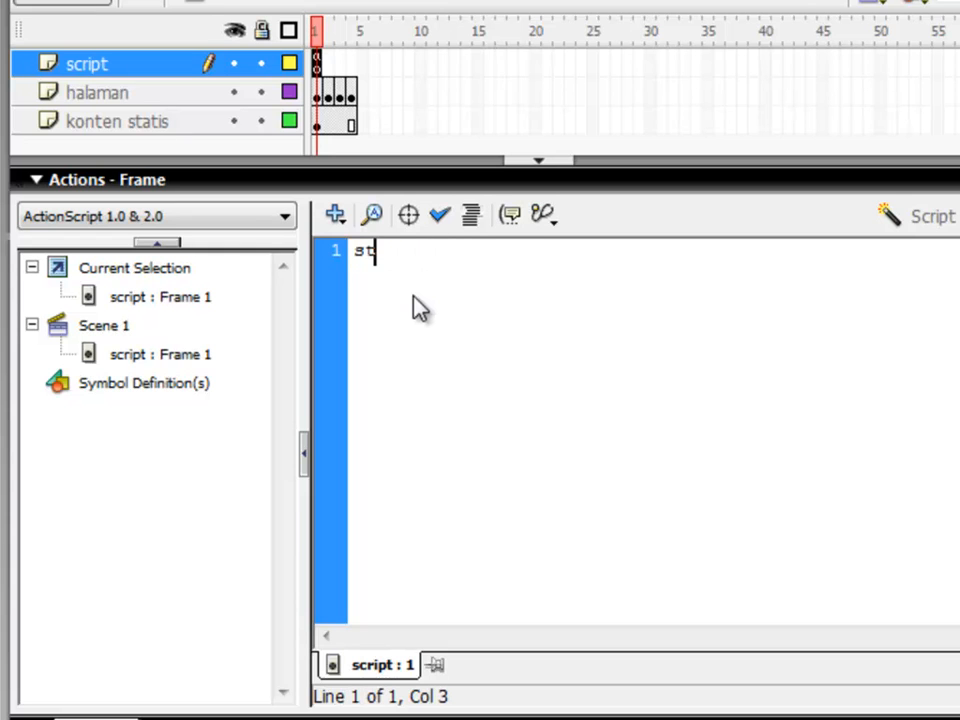
text(;)
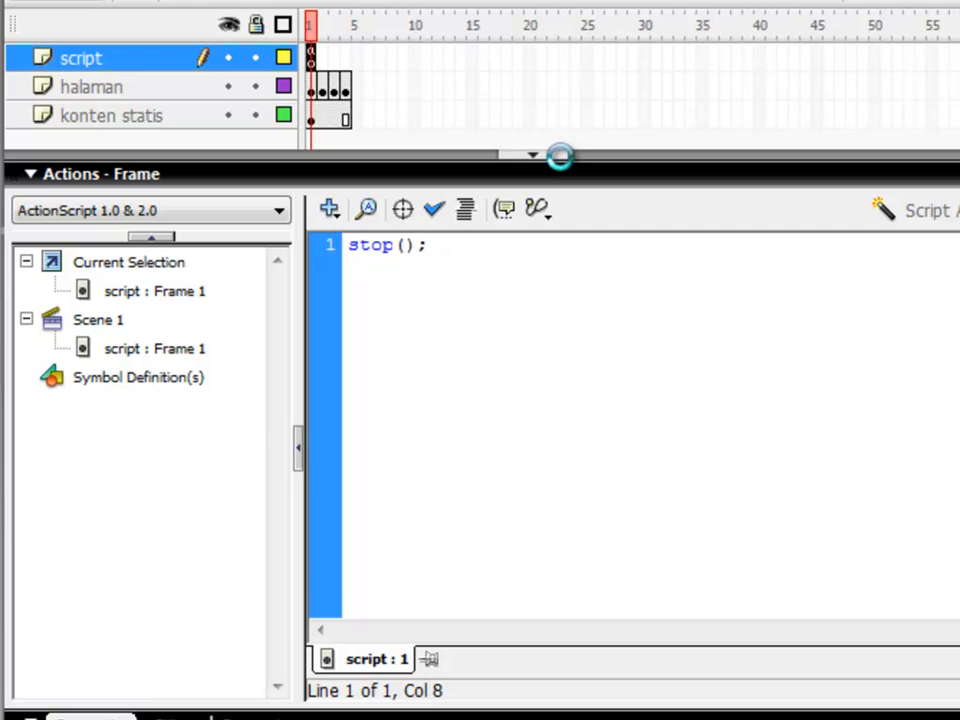
key(Escape)
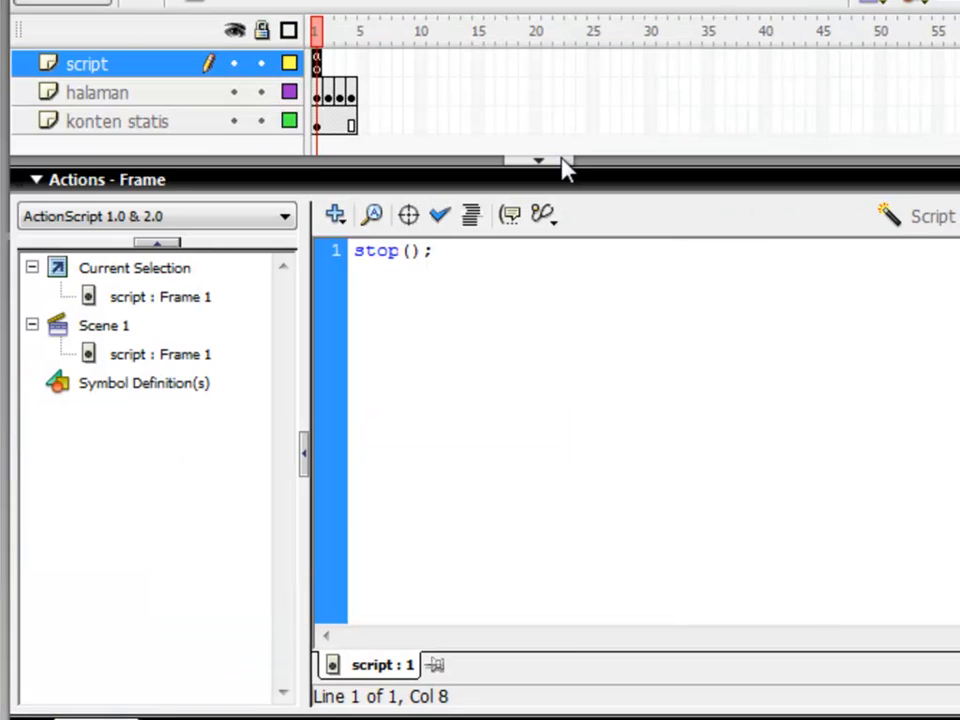
click(562, 163)
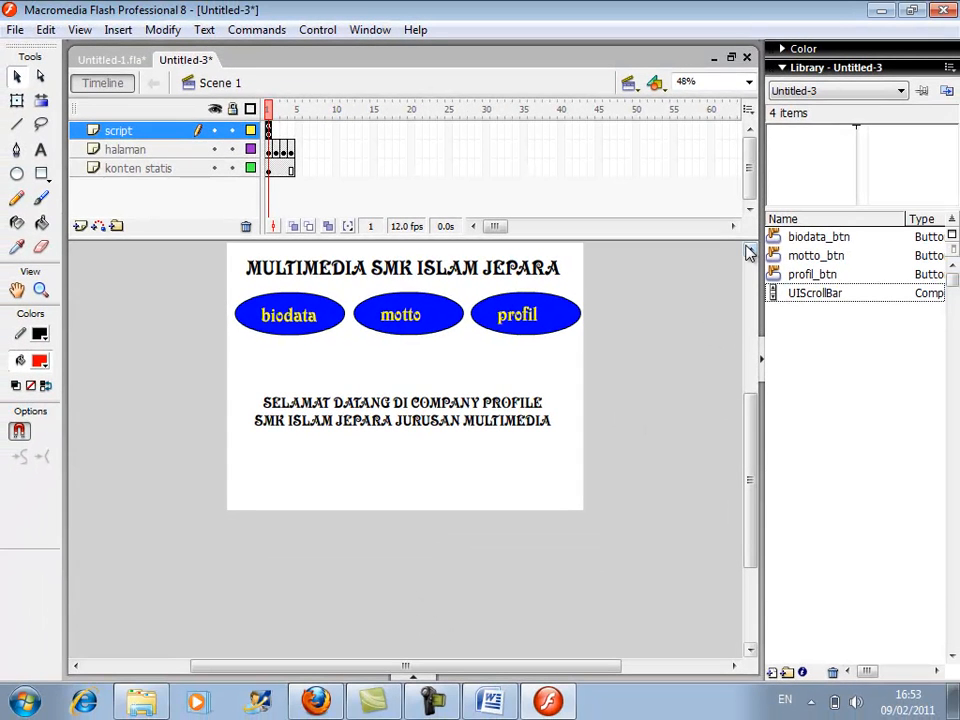
Test the movie, try the biodata, motto and profil buttons, and close the preview
click(752, 255)
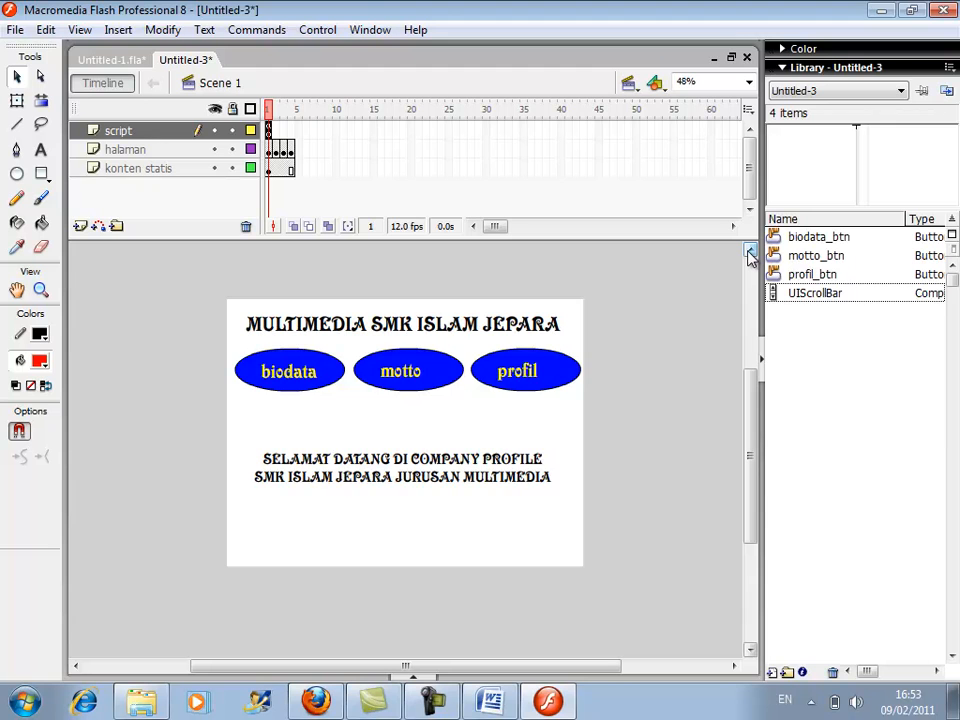
key(ctrl+Return)
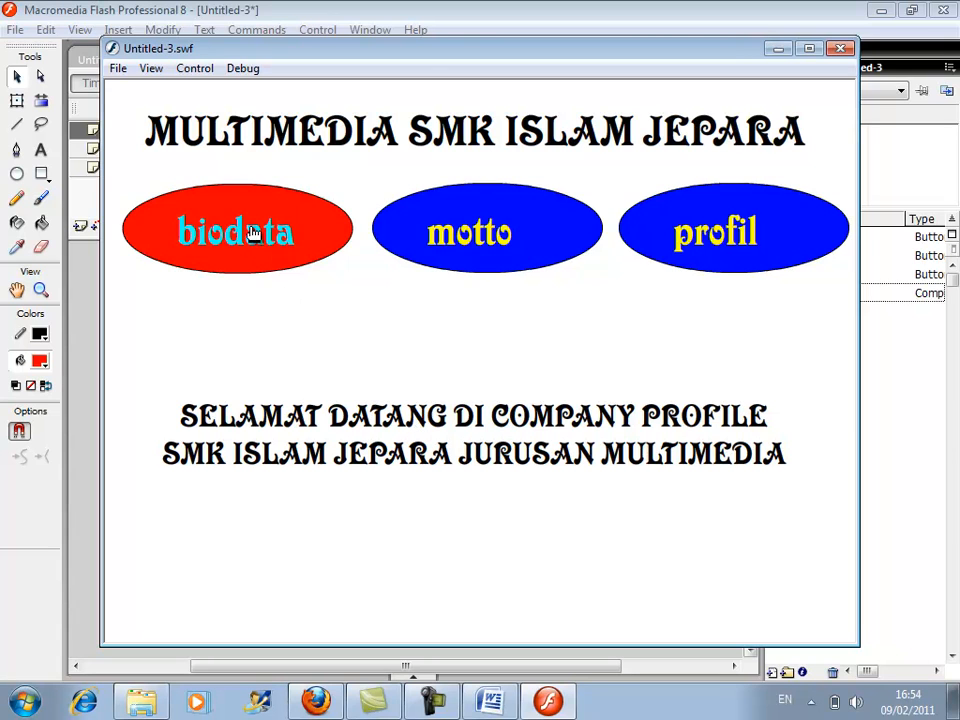
click(418, 231)
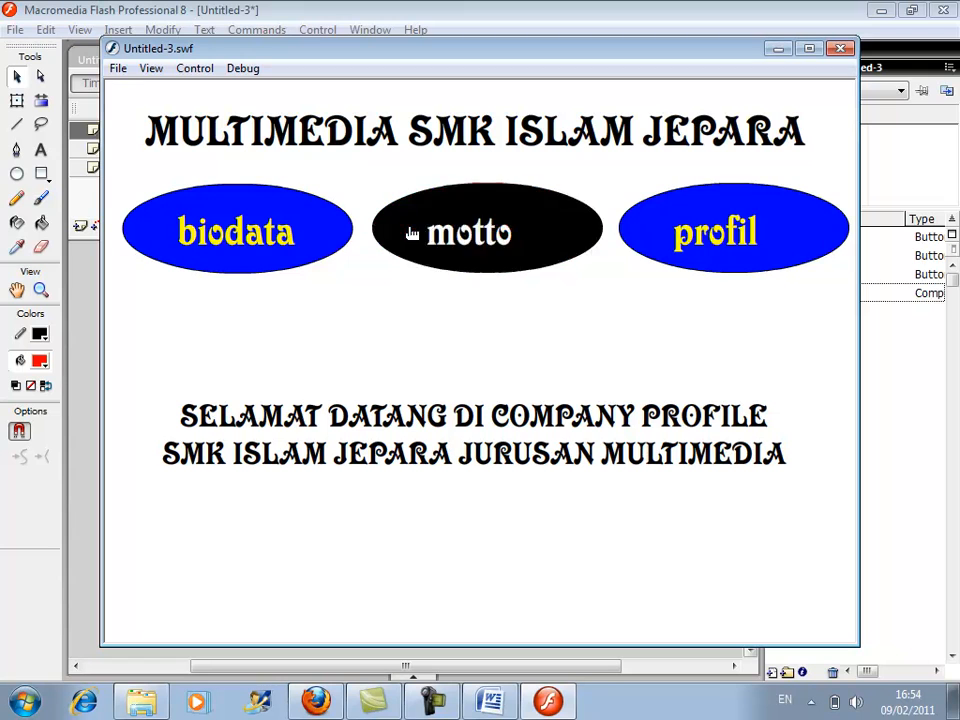
click(454, 231)
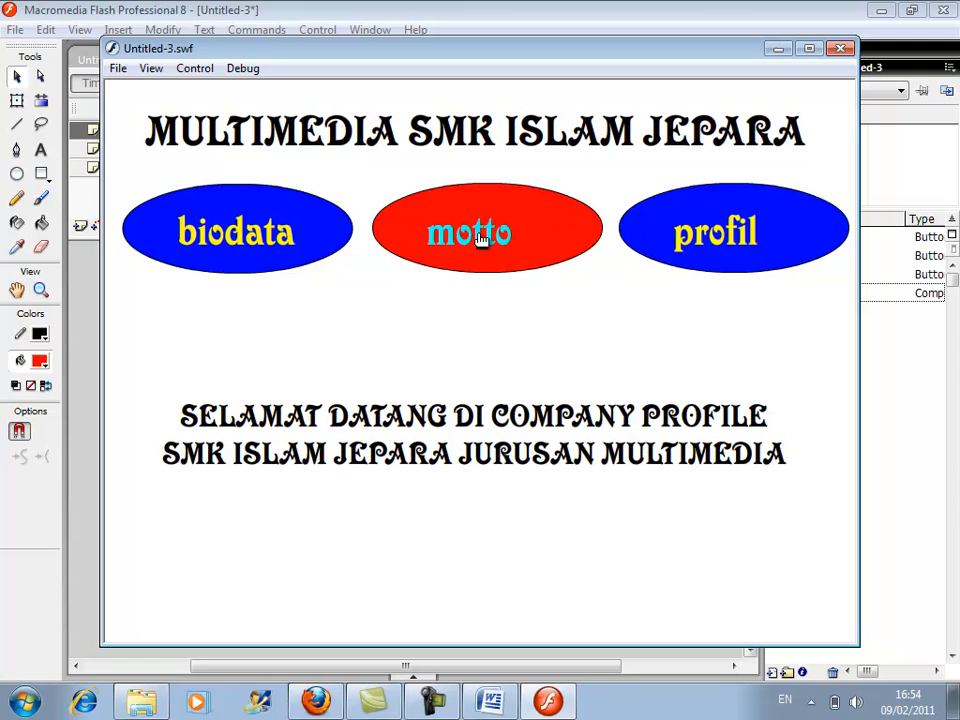
click(290, 262)
click(474, 253)
click(657, 234)
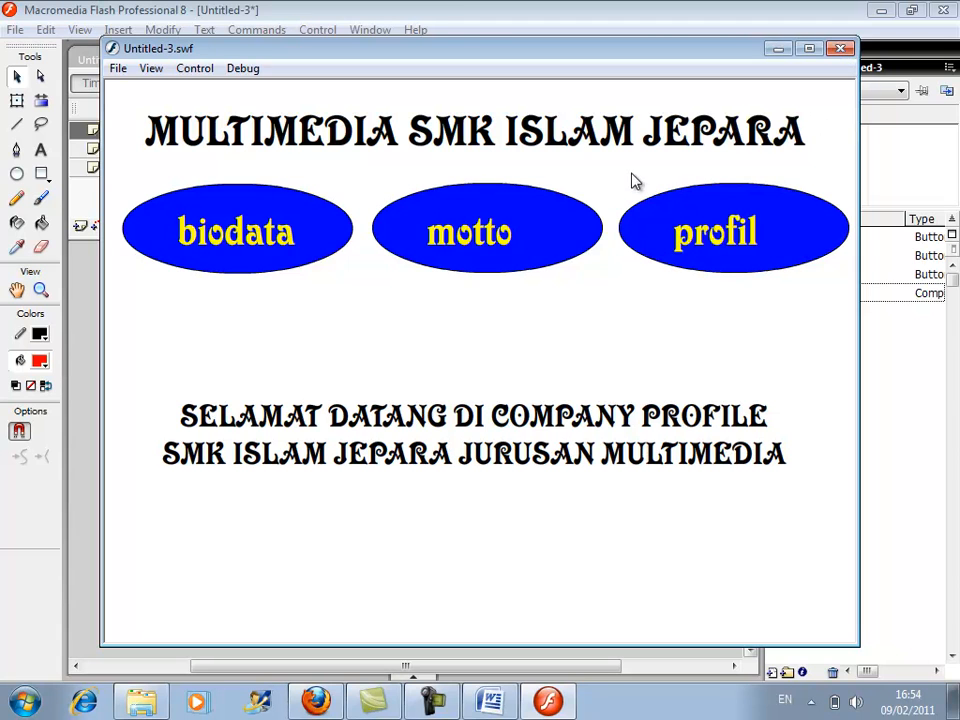
click(574, 236)
click(274, 214)
click(495, 236)
click(839, 48)
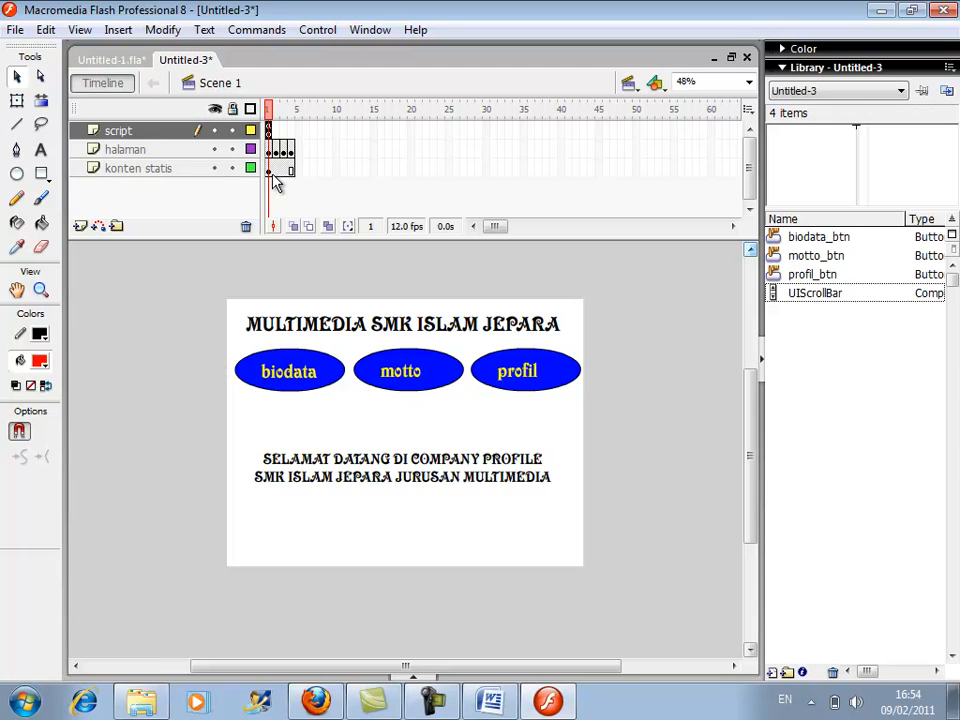
Review the biodata page on frame 2 of the halaman layer and return to frame 1 of the konten statis layer
click(292, 382)
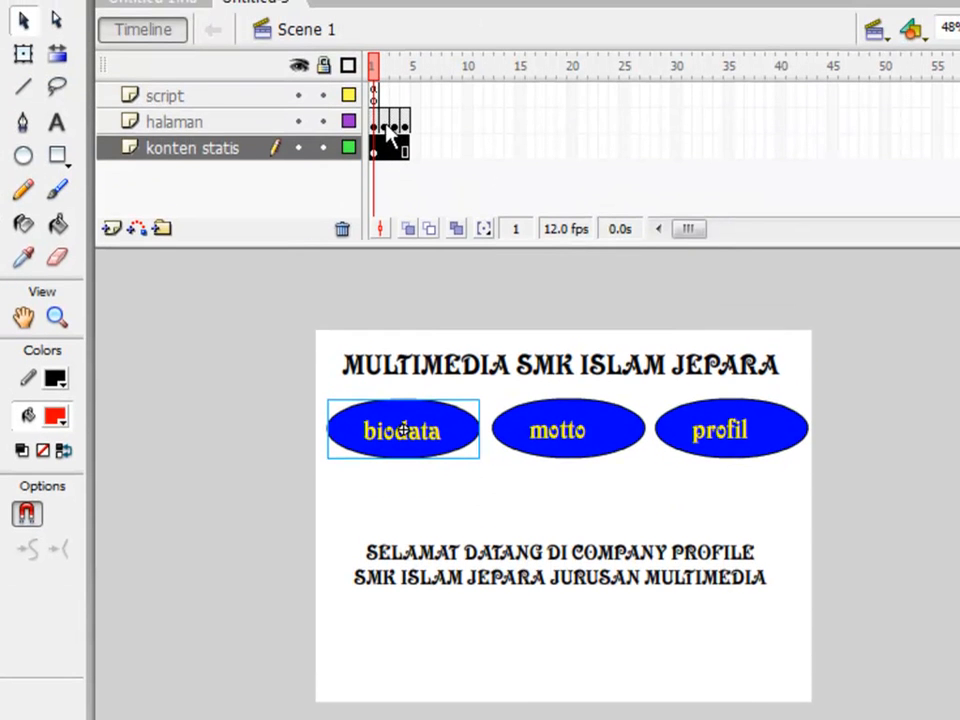
click(384, 122)
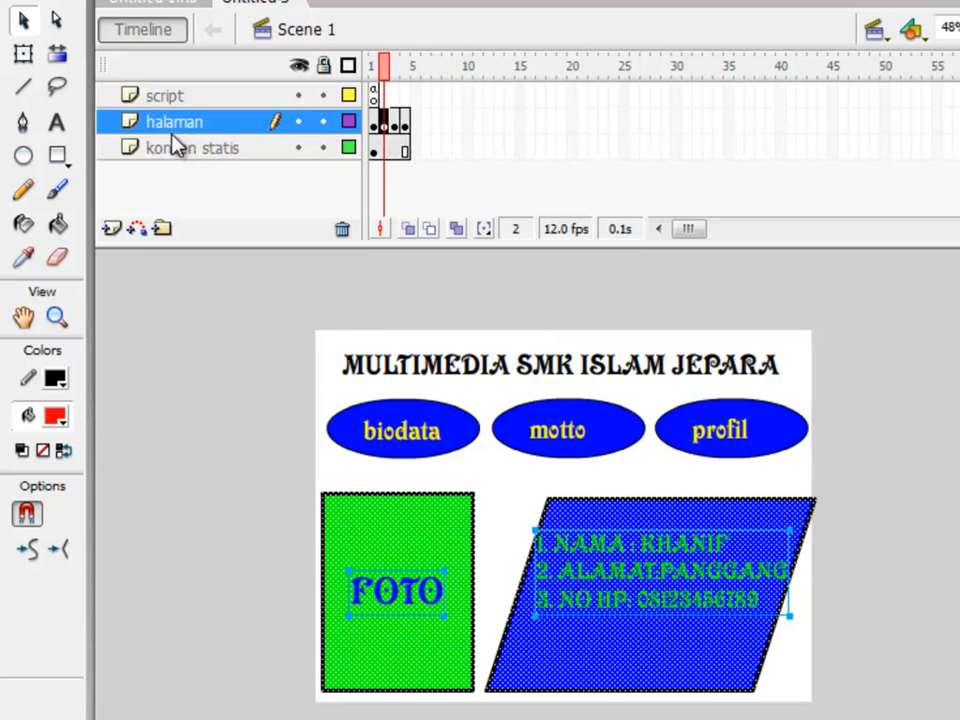
click(375, 150)
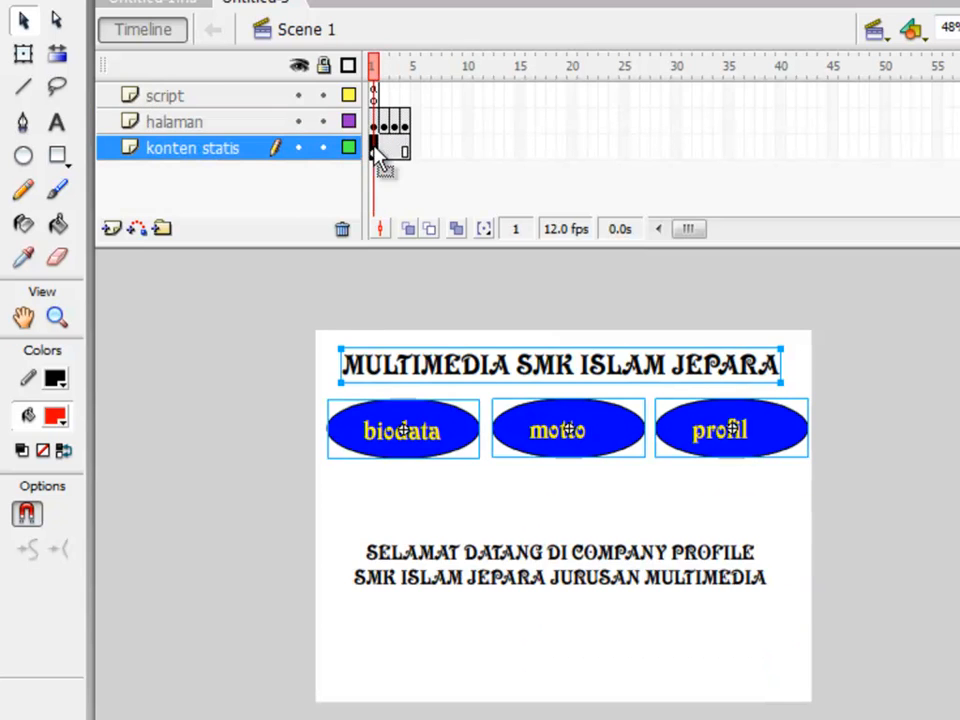
click(200, 515)
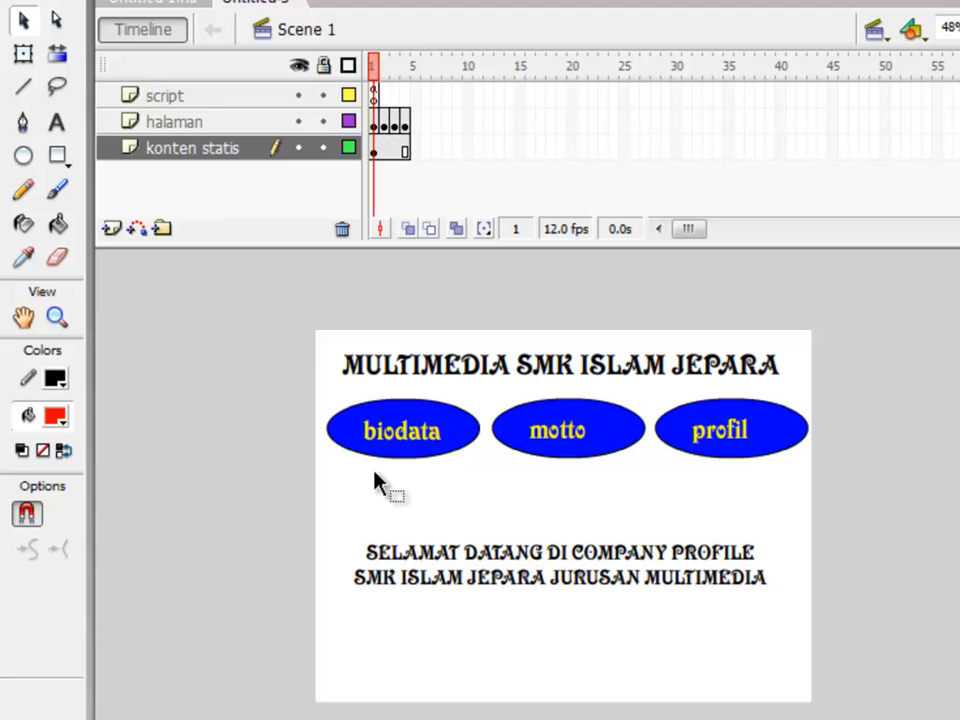
Start an on (release) handler in the biodata button's script, with an empty line inside its braces
click(428, 443)
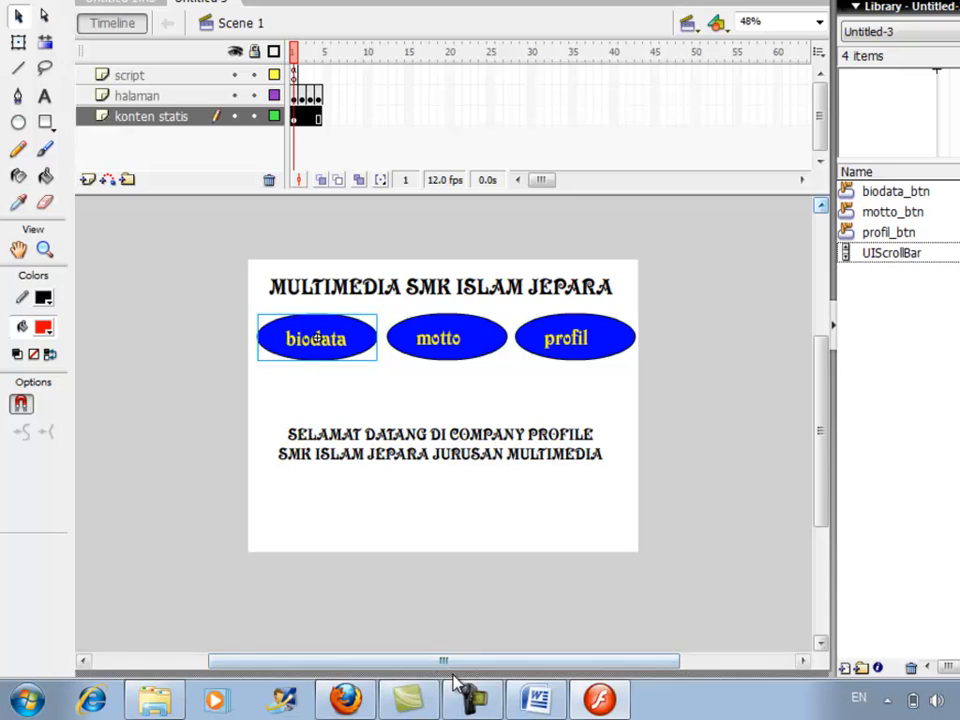
click(450, 675)
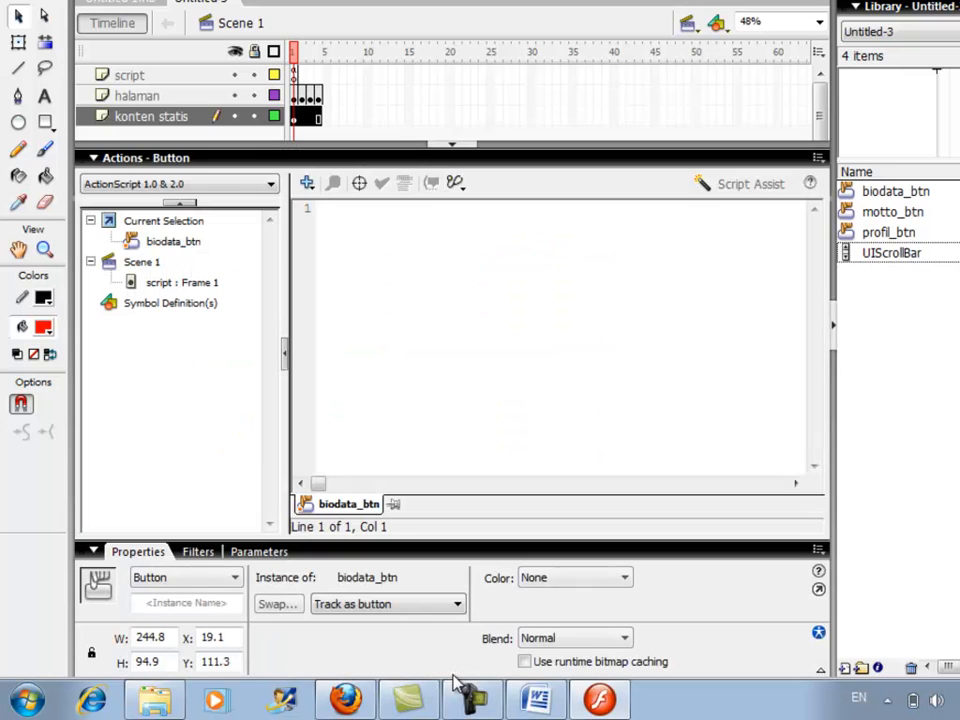
click(379, 252)
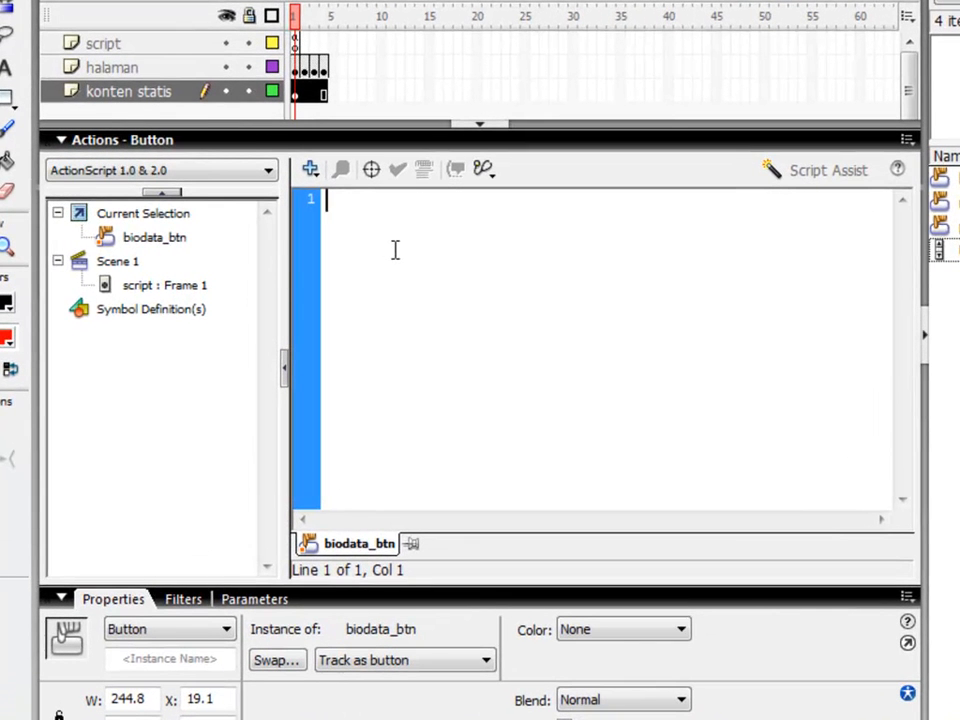
key(Escape)
key(o)
key(n)
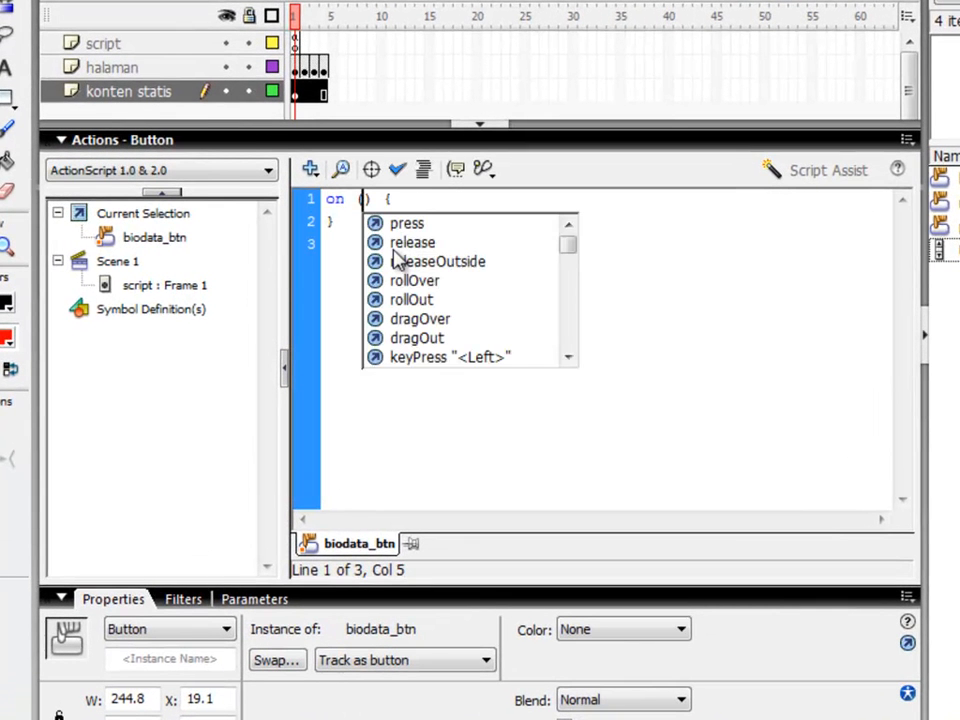
key(Down)
key(Down)
key(Return)
key(Right)
key(Right)
key(Right)
key(Return)
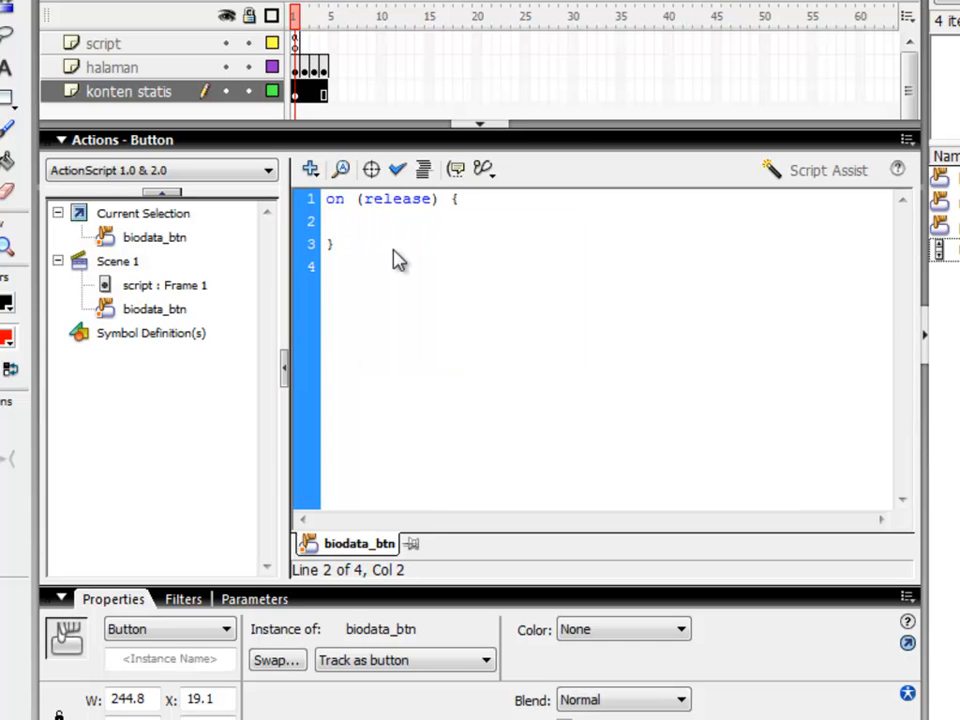
Add gotoAndStop(2); inside the biodata button's release handler and highlight the handler's first line
text(gotoAnd)
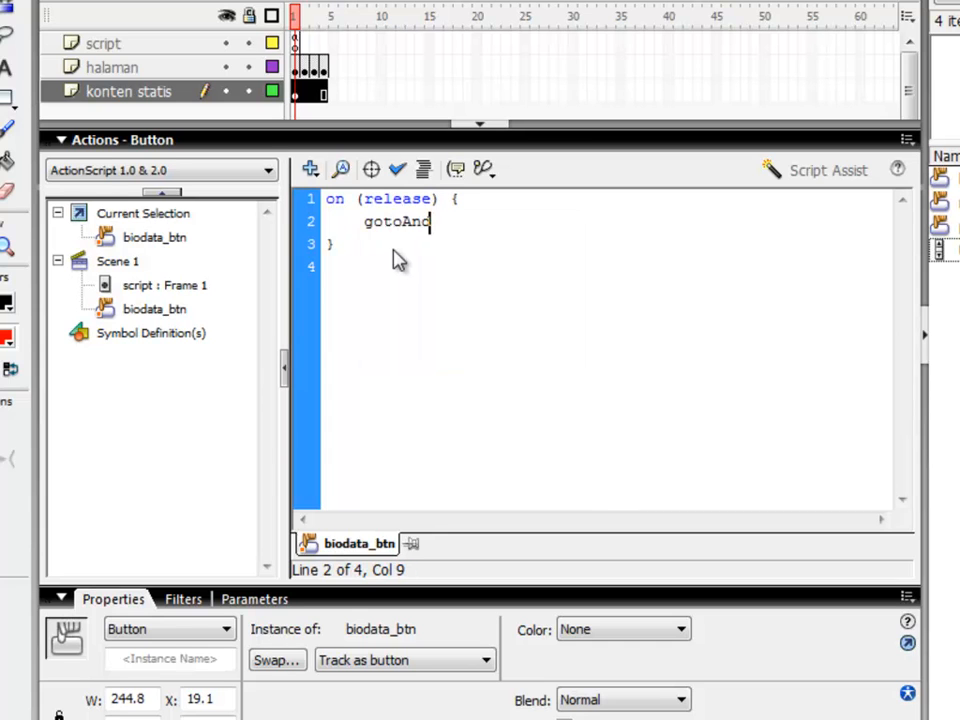
text(Stop)
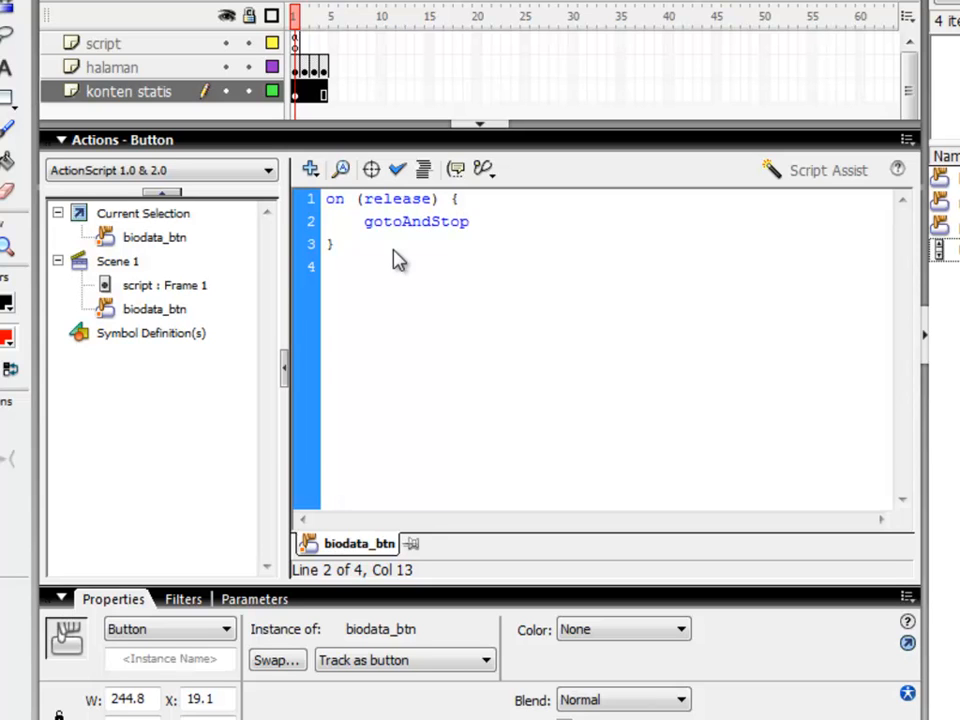
text(()
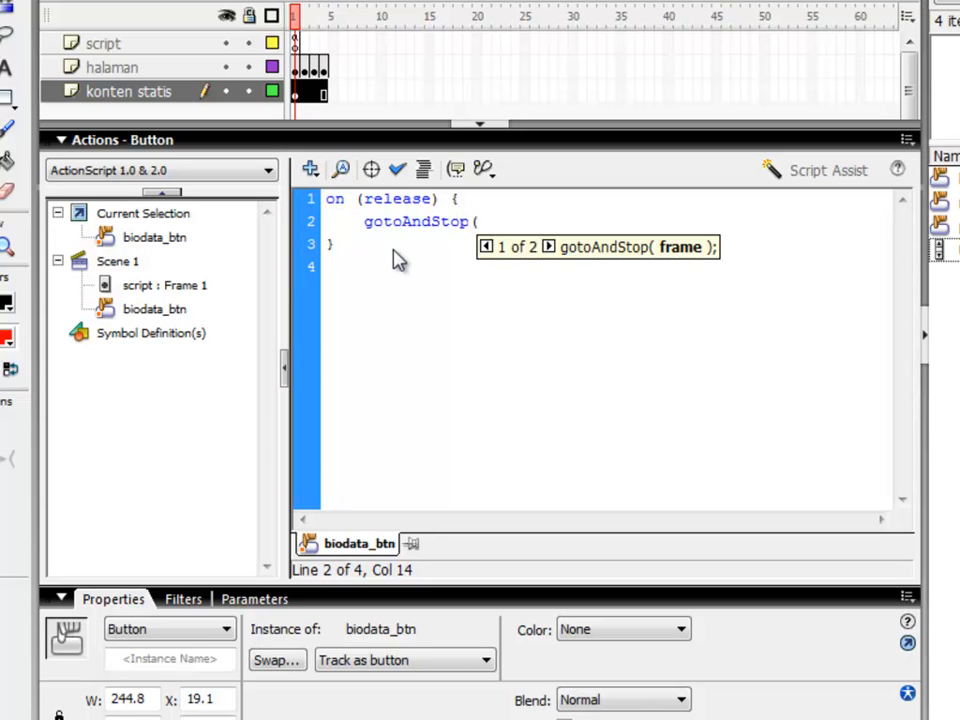
text(2))
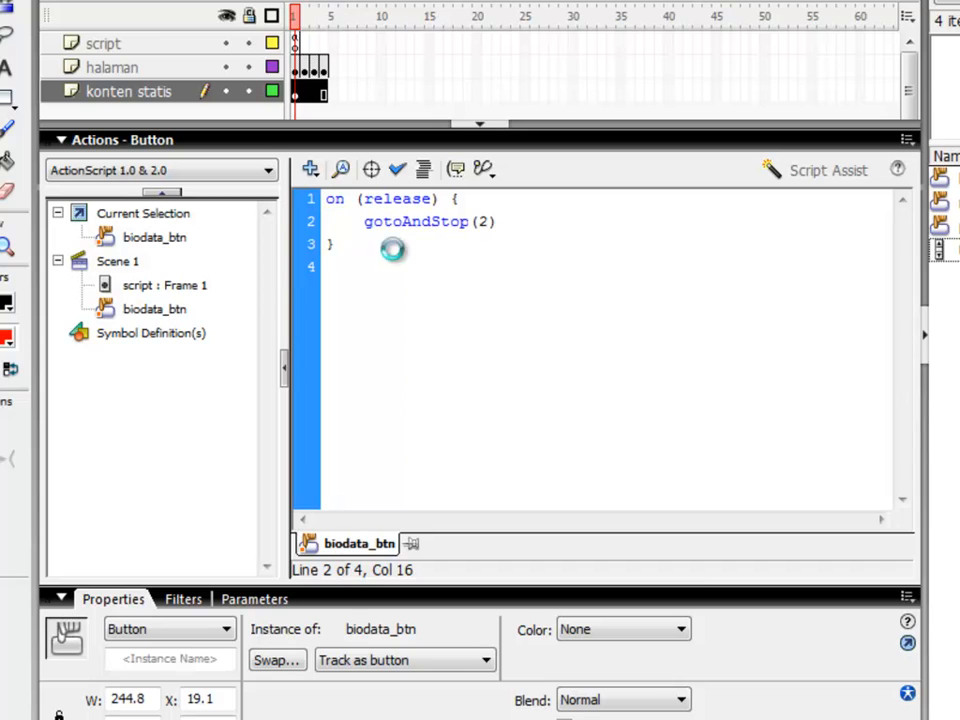
text(;)
click(332, 198)
drag(326, 199, 472, 203)
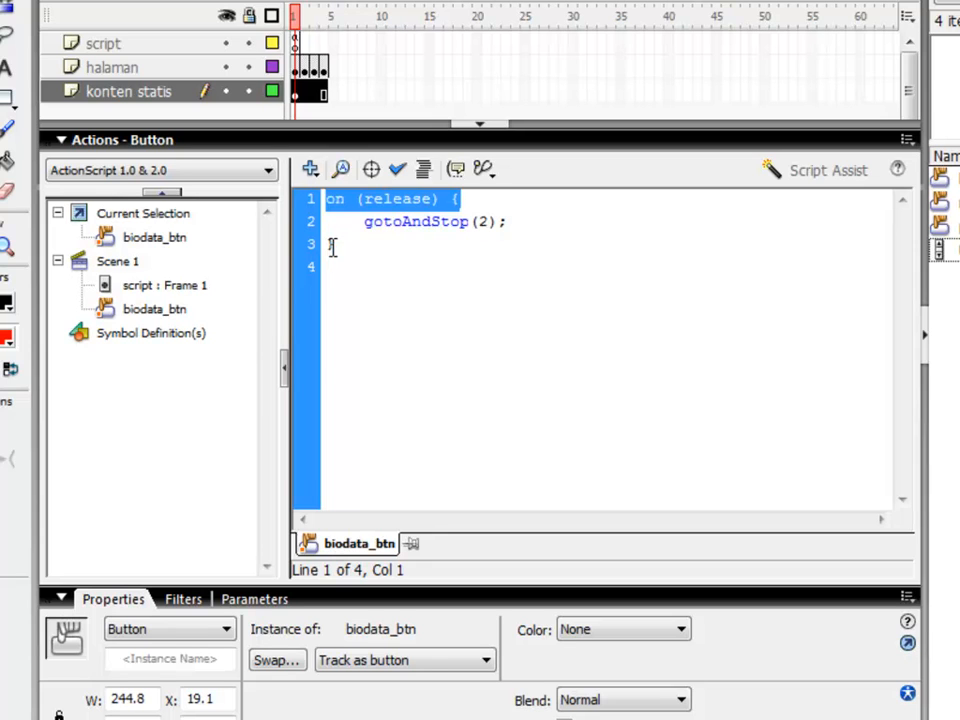
Review the biodata button's release handler, highlighting the gotoAndStop(2); line and its function name
click(493, 199)
click(409, 199)
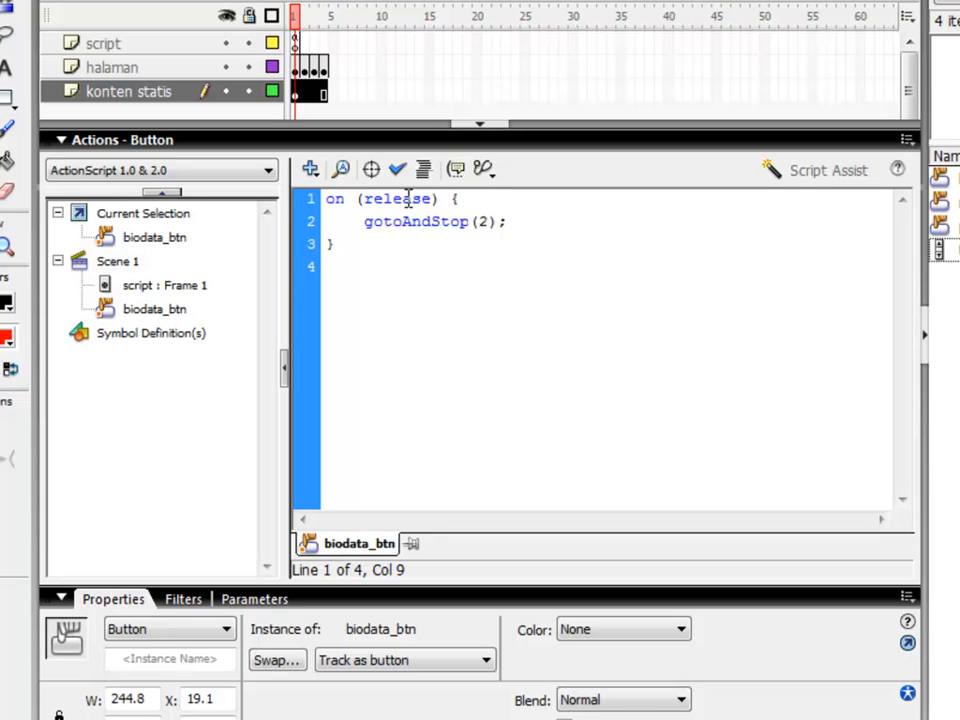
click(391, 222)
drag(365, 224, 520, 230)
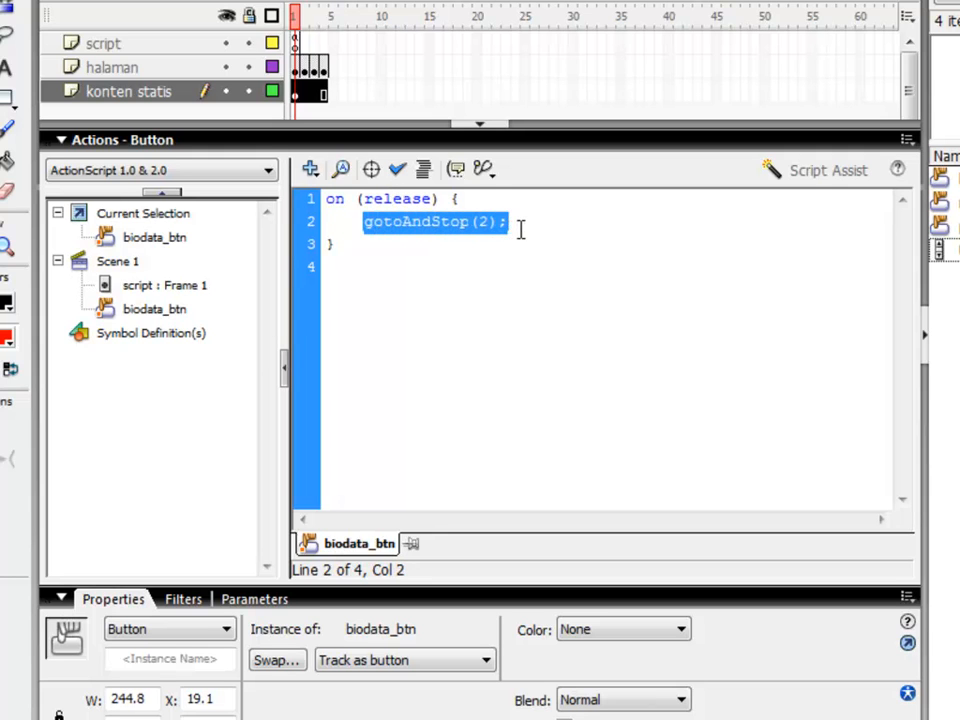
click(371, 221)
drag(366, 221, 469, 228)
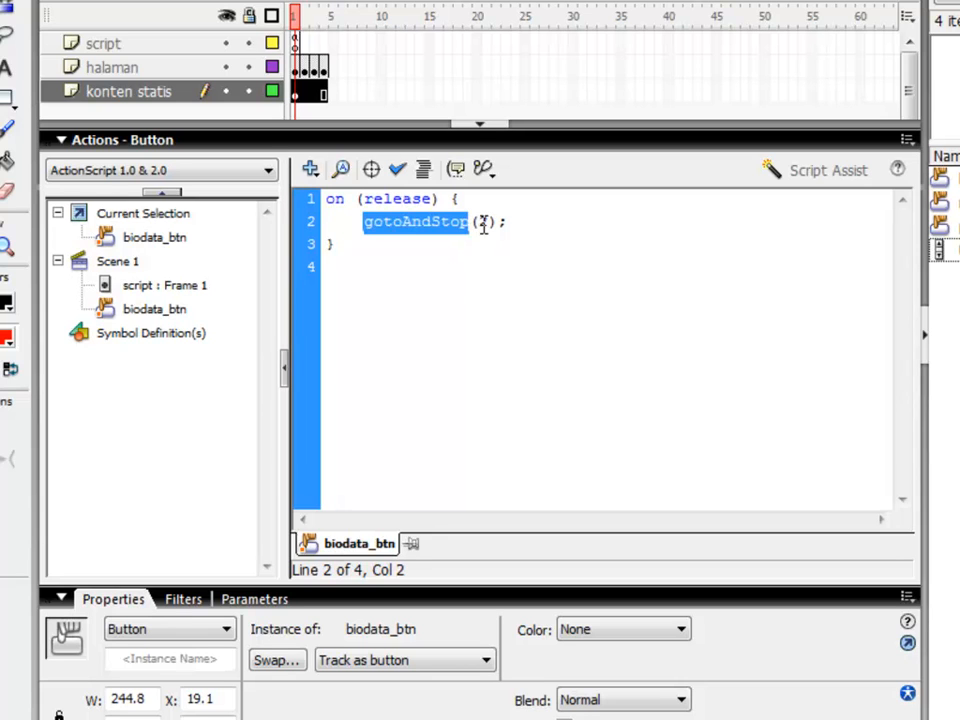
click(481, 223)
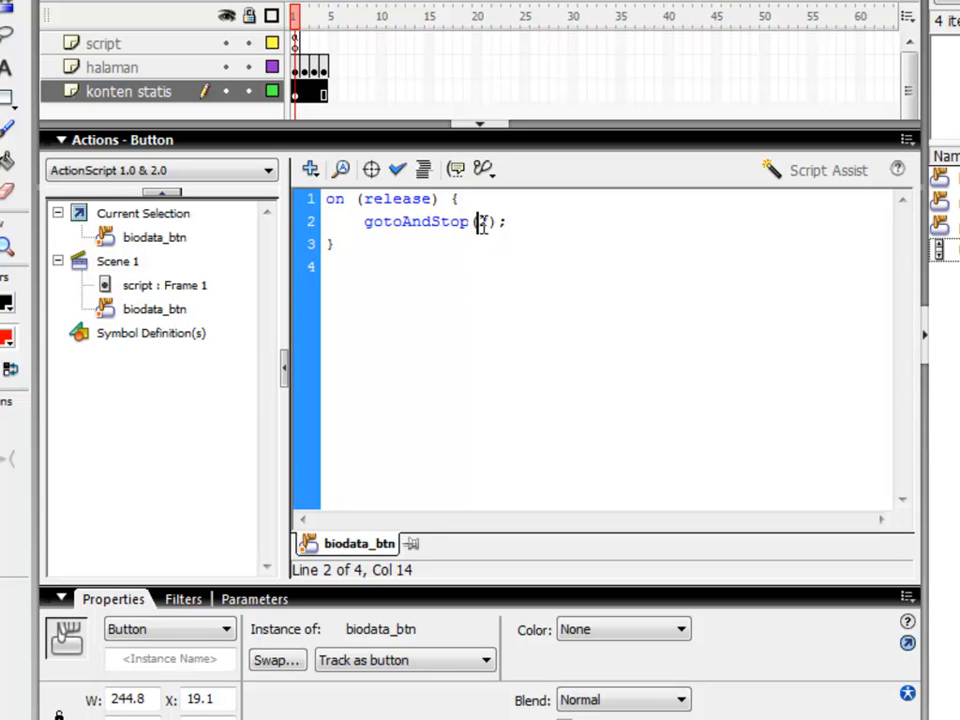
Test the movie, try the biodata button, and close the preview
click(477, 138)
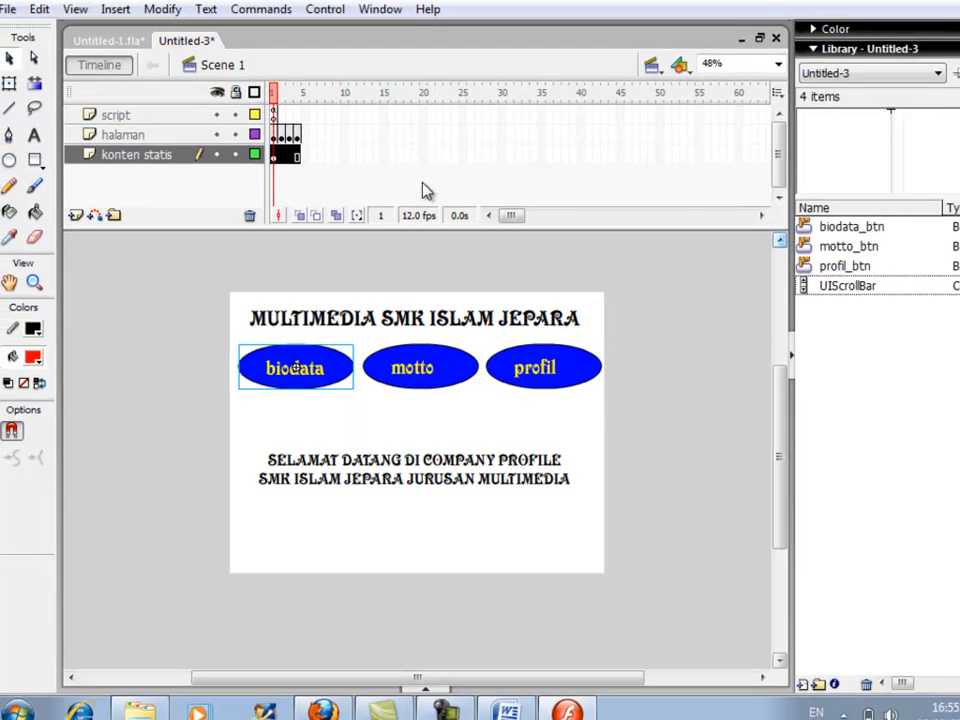
click(495, 277)
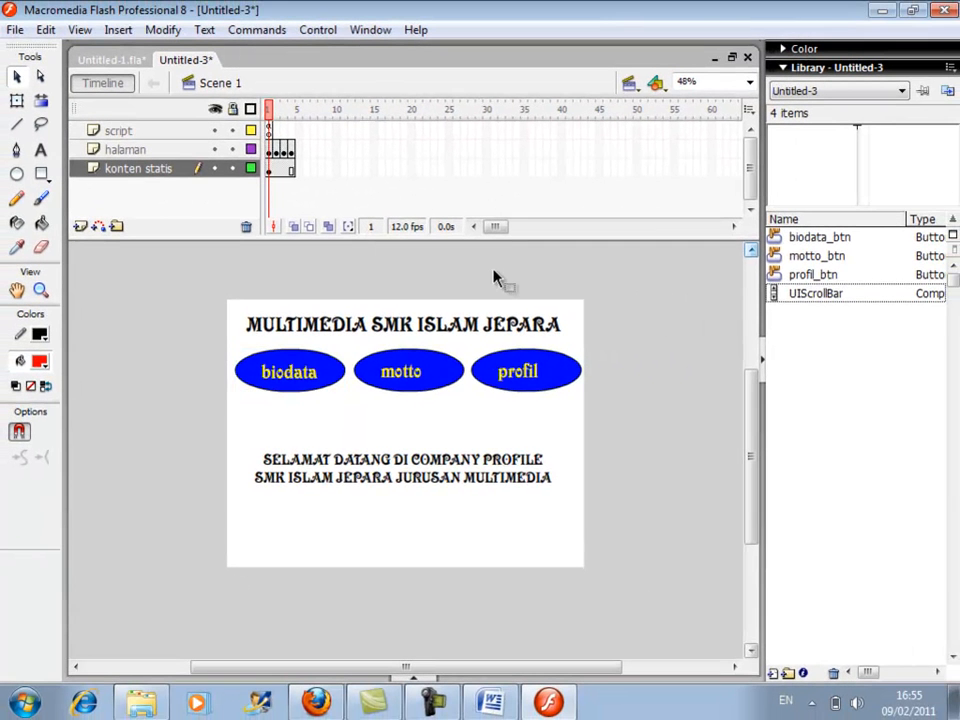
key(ctrl+Return)
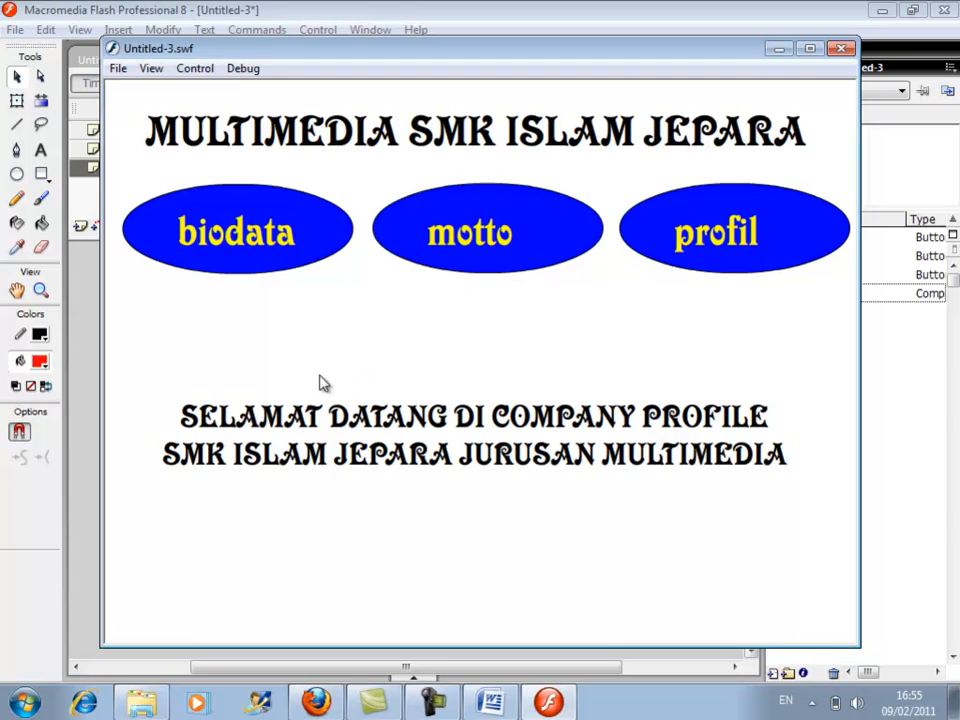
click(246, 229)
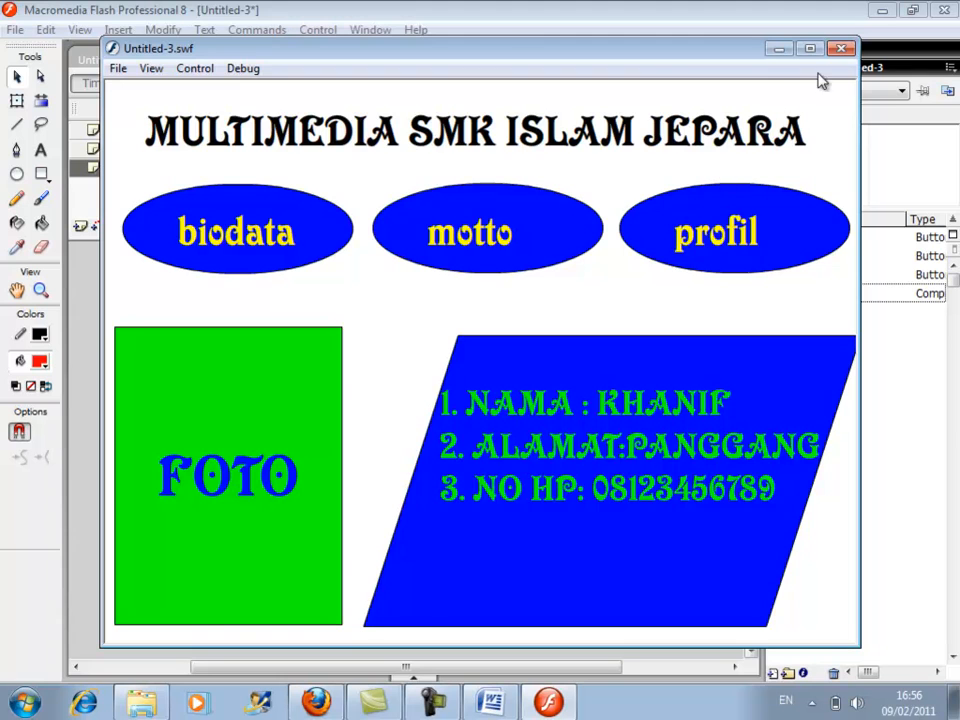
click(842, 49)
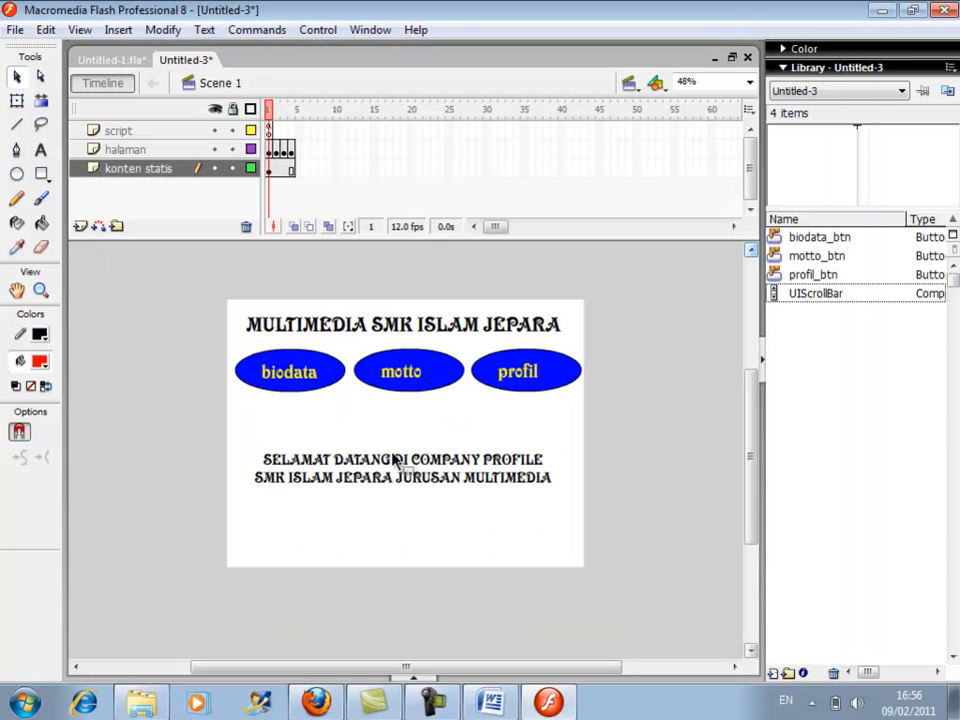
Copy the whole on (release) handler from the biodata button's script
click(410, 679)
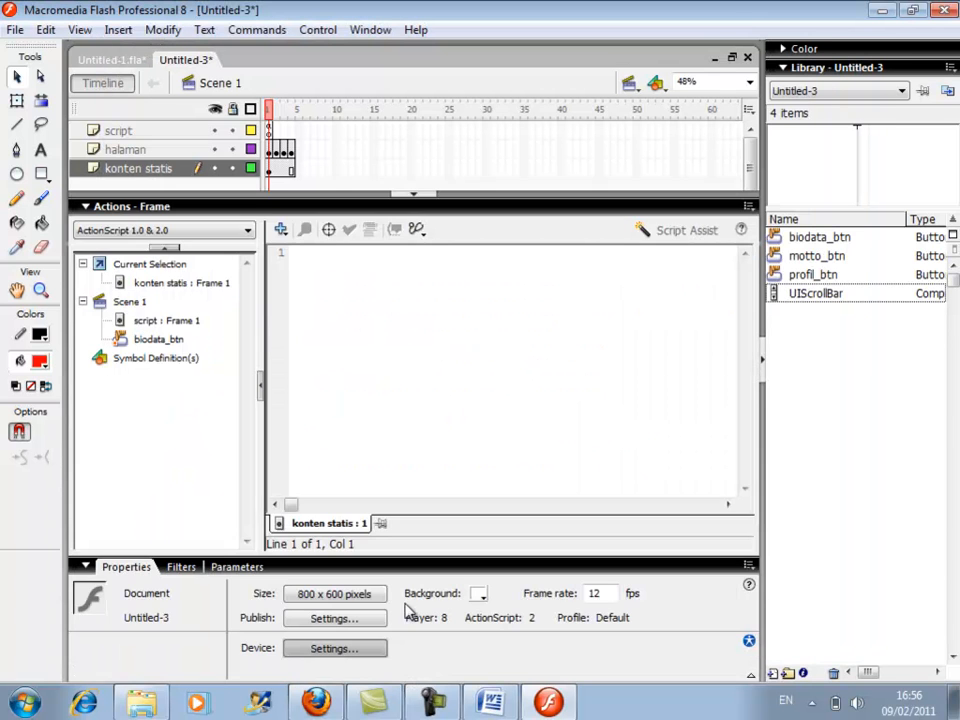
click(410, 194)
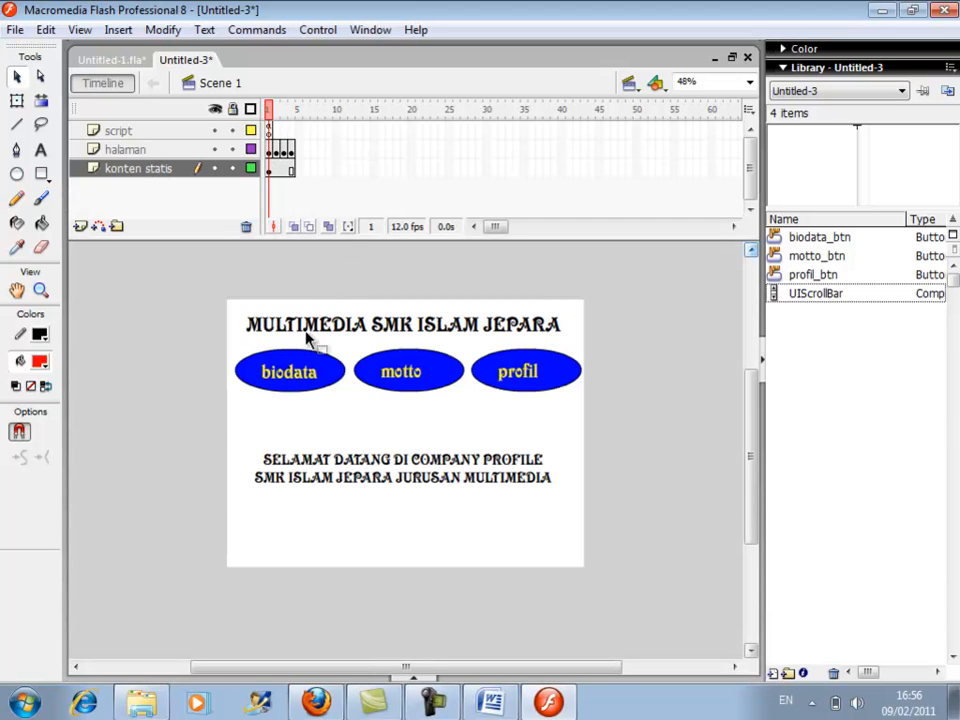
click(306, 370)
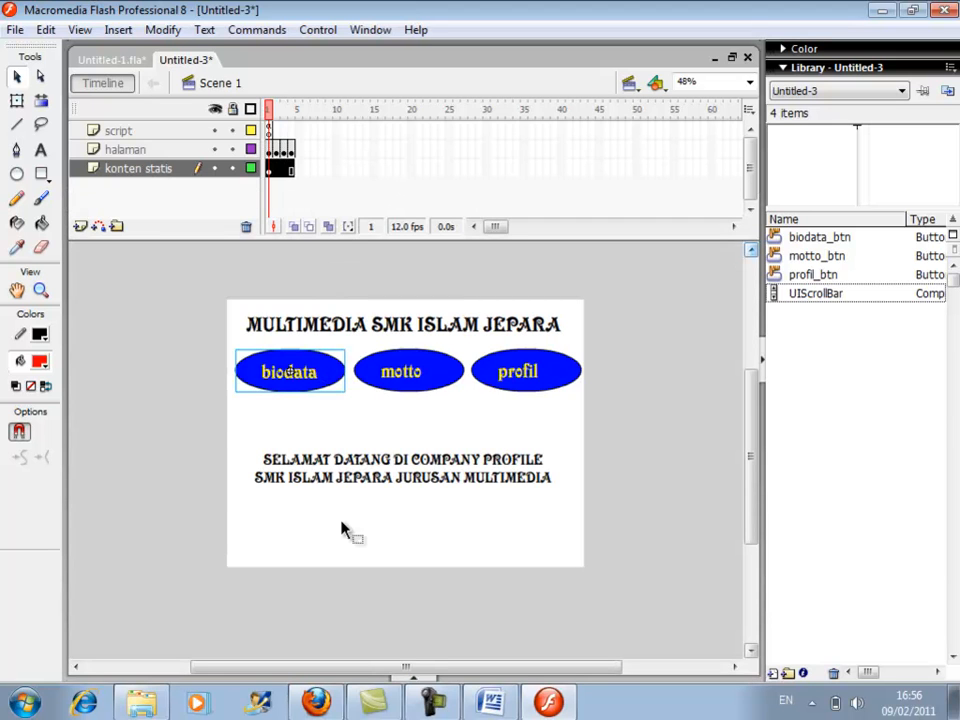
click(410, 679)
drag(343, 320, 290, 253)
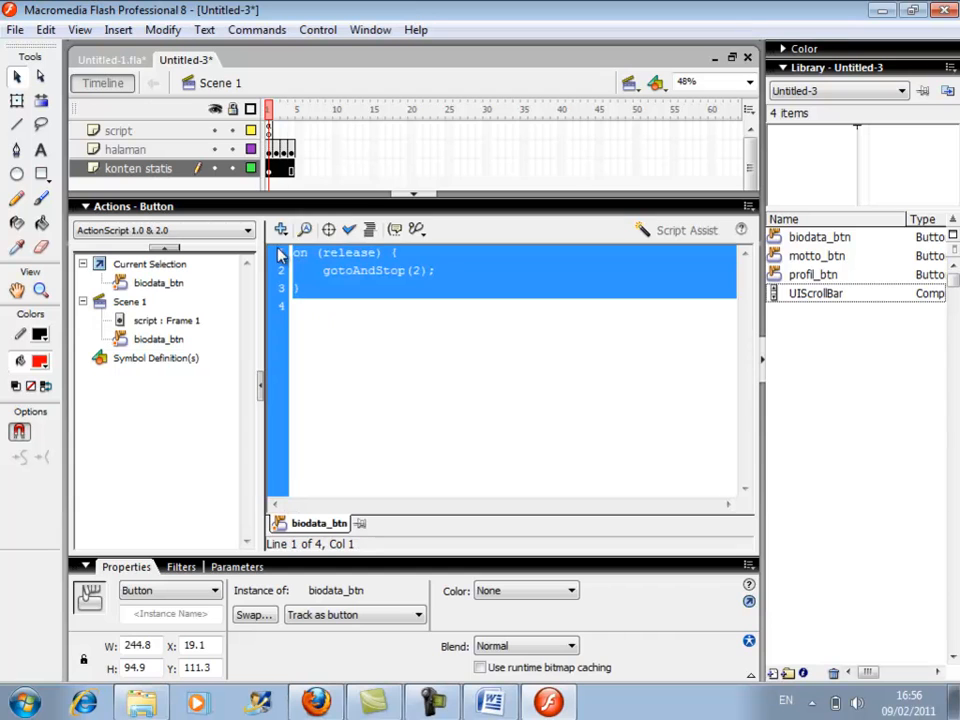
right_click(311, 259)
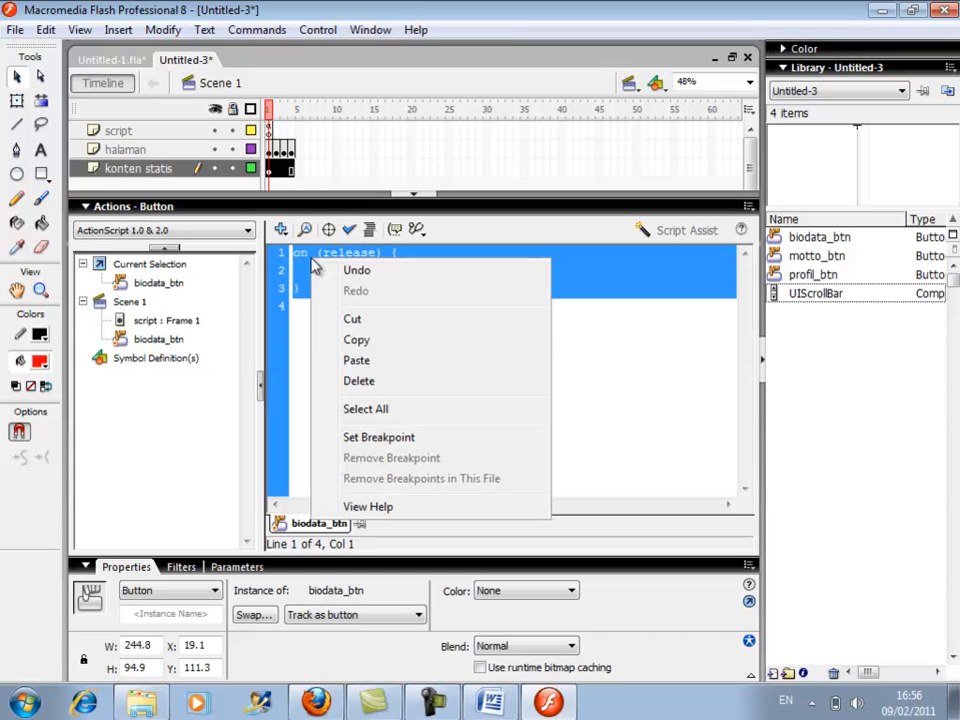
click(364, 339)
click(414, 199)
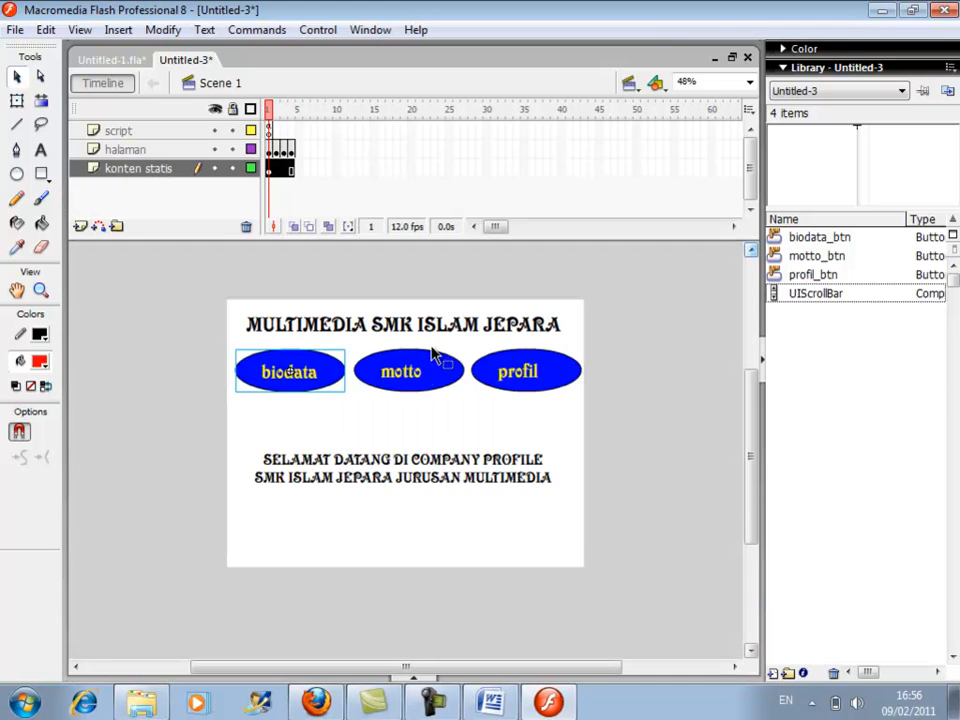
Paste the release handler into the motto button's script and change its target to gotoAndStop(3);
click(420, 372)
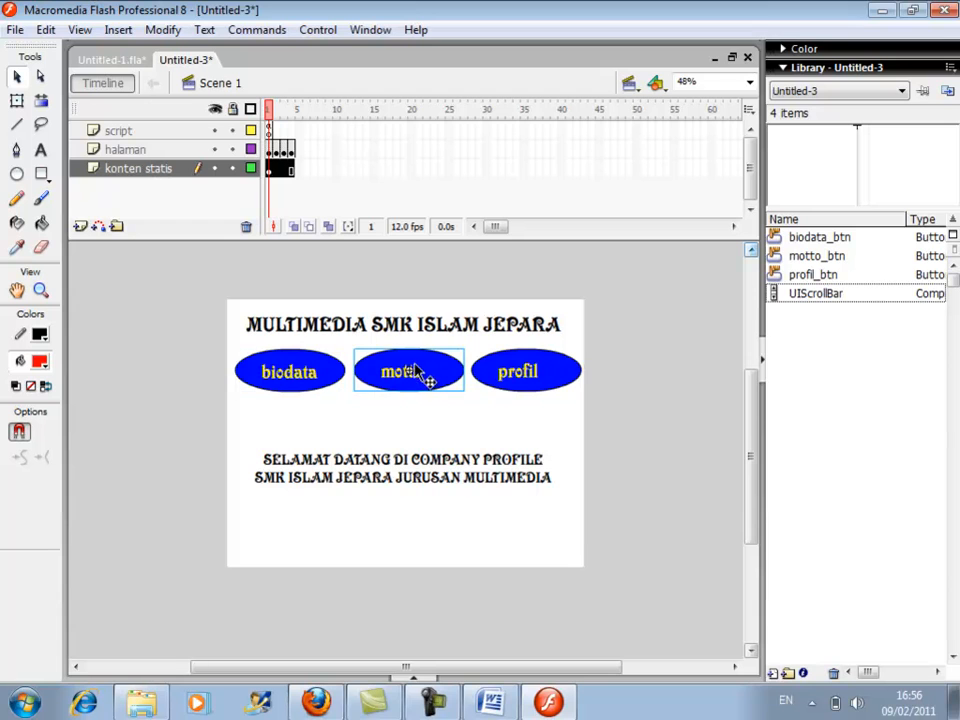
click(413, 679)
click(377, 318)
right_click(377, 317)
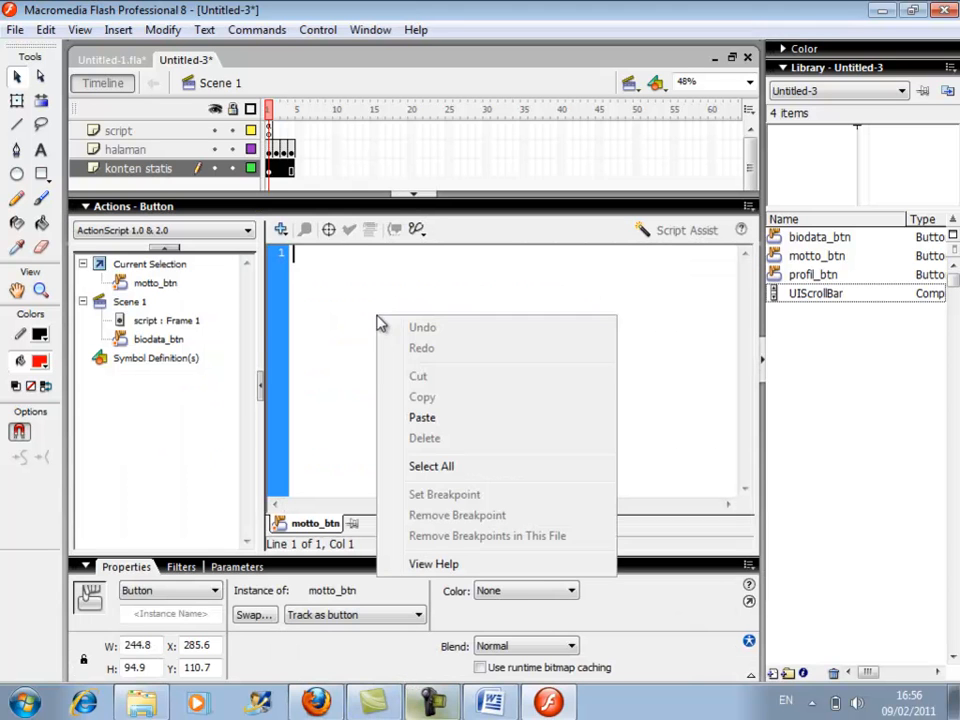
click(422, 417)
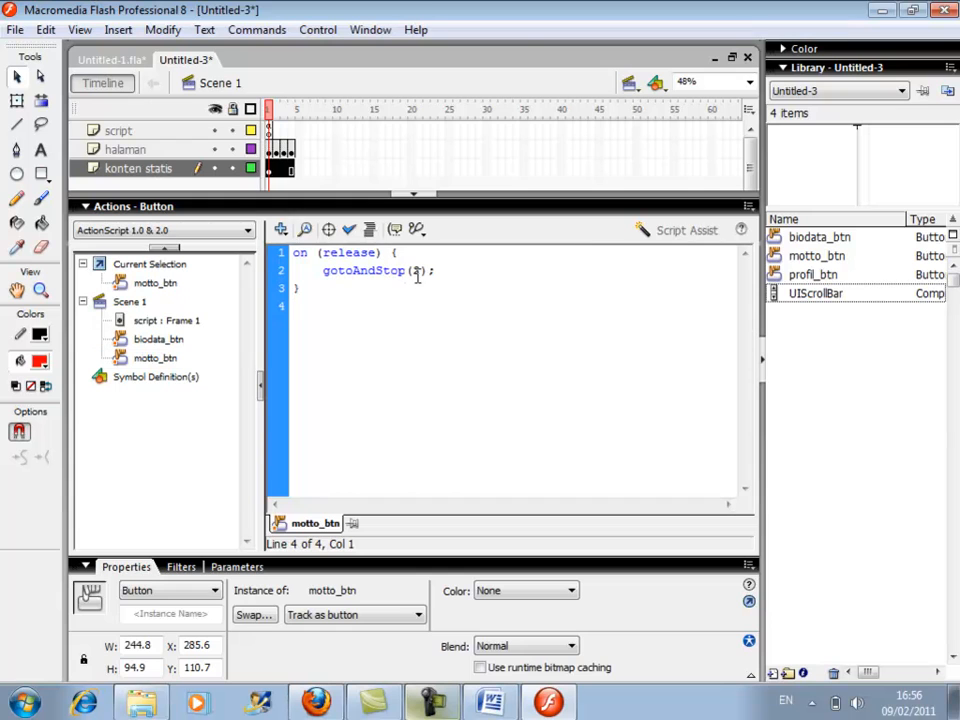
click(419, 271)
key(BackSpace)
text(3)
click(420, 205)
Try adding the copied release handler to frame 4 of the halaman layer, with its target set to gotoAndStop(4);
click(506, 365)
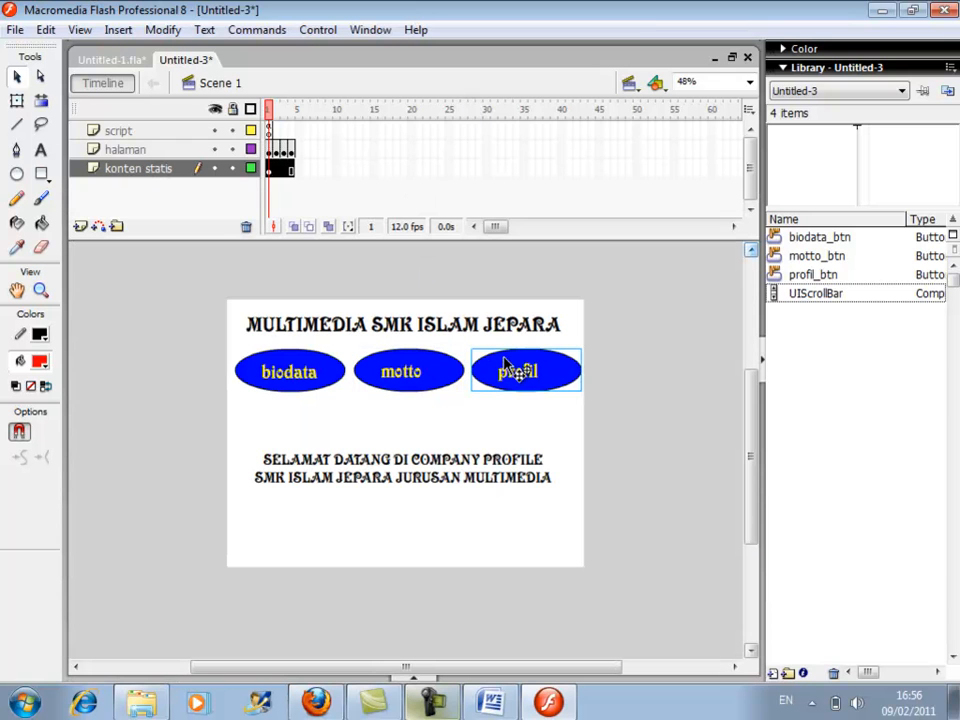
click(291, 151)
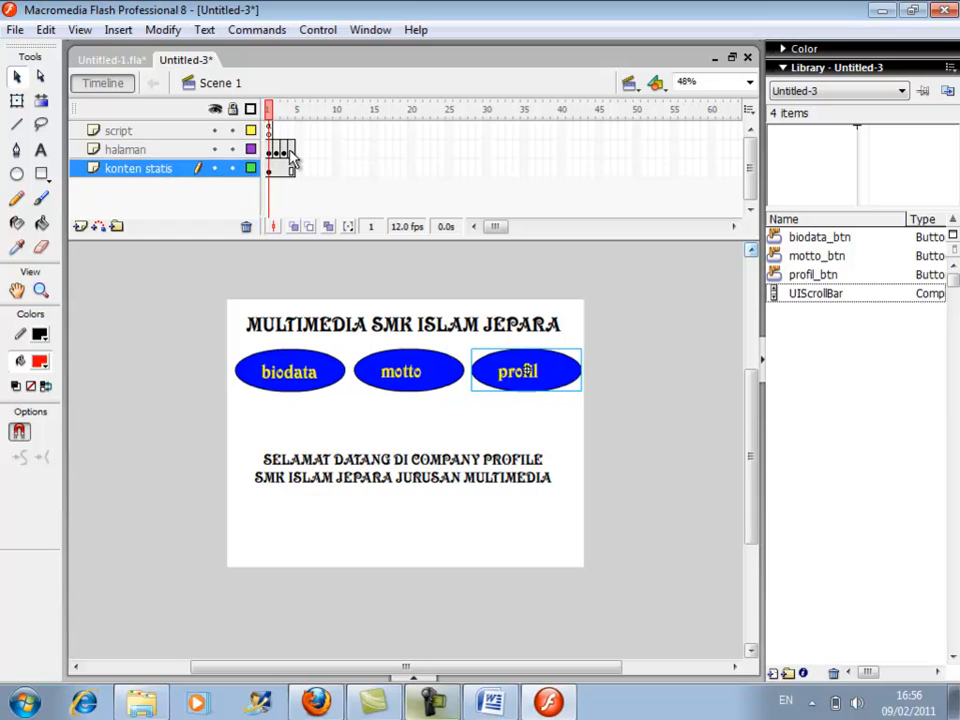
click(406, 668)
click(396, 300)
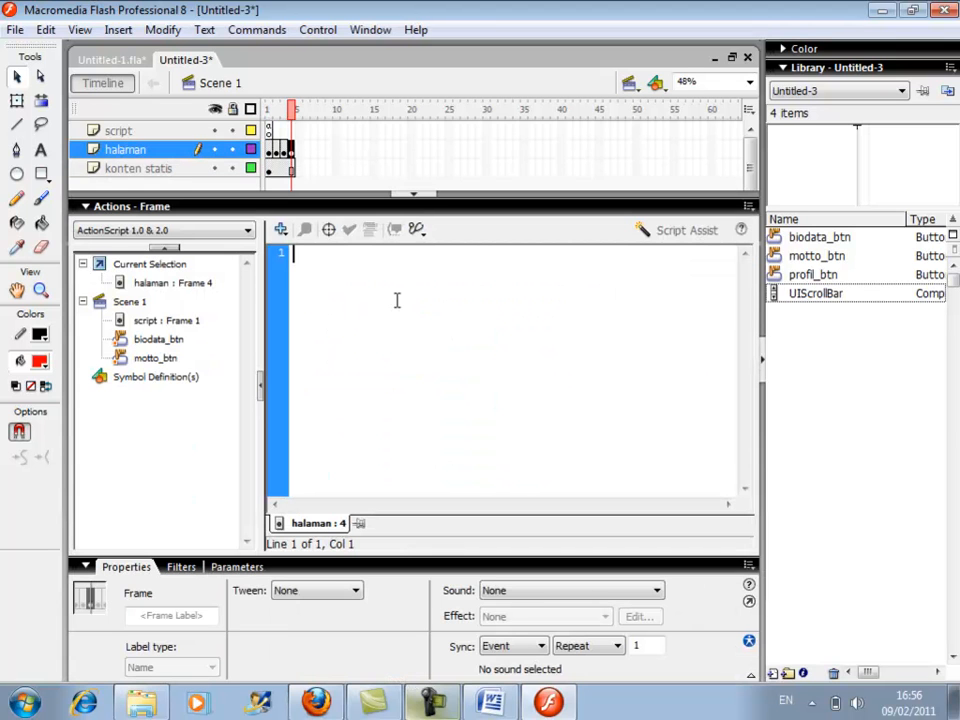
key(ctrl+v)
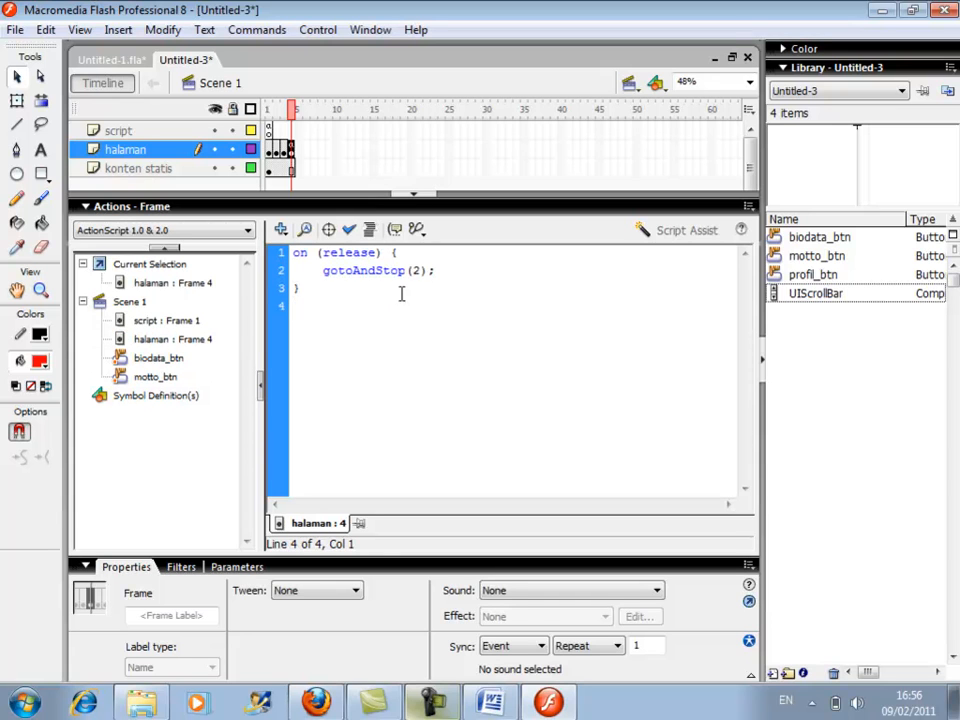
click(421, 272)
key(BackSpace)
text(4)
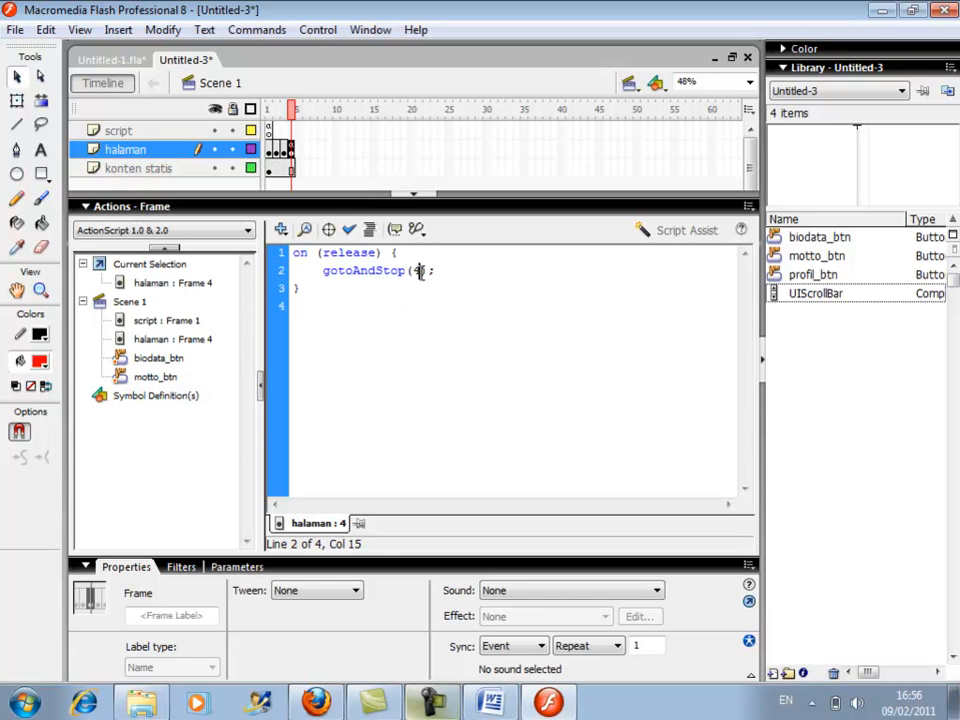
click(414, 196)
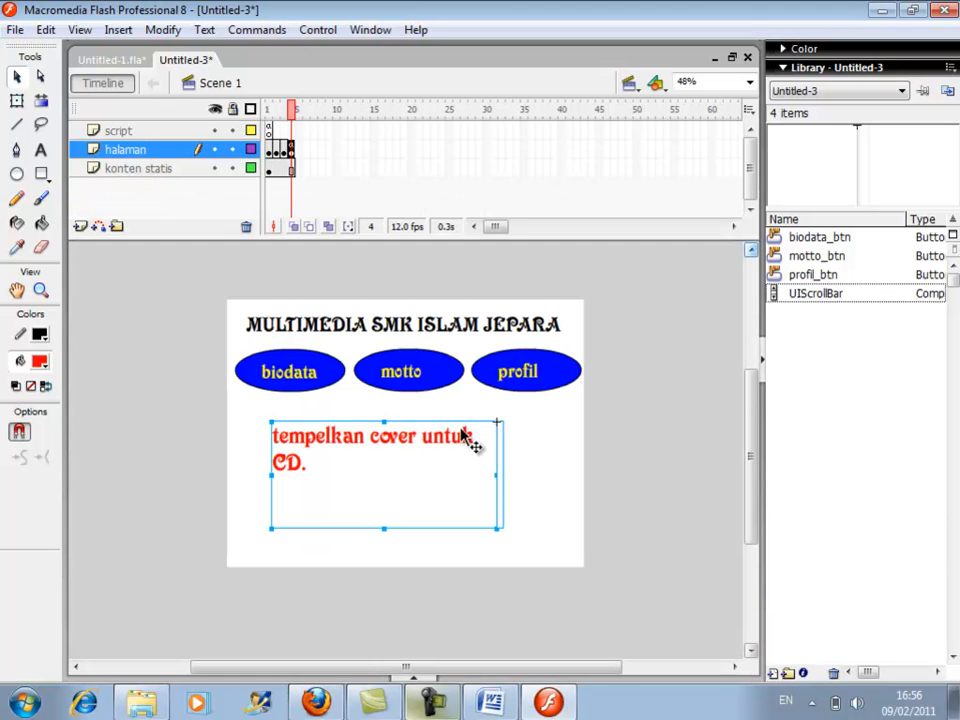
Test the movie, then dismiss the error output and close the preview
key(ctrl+Return)
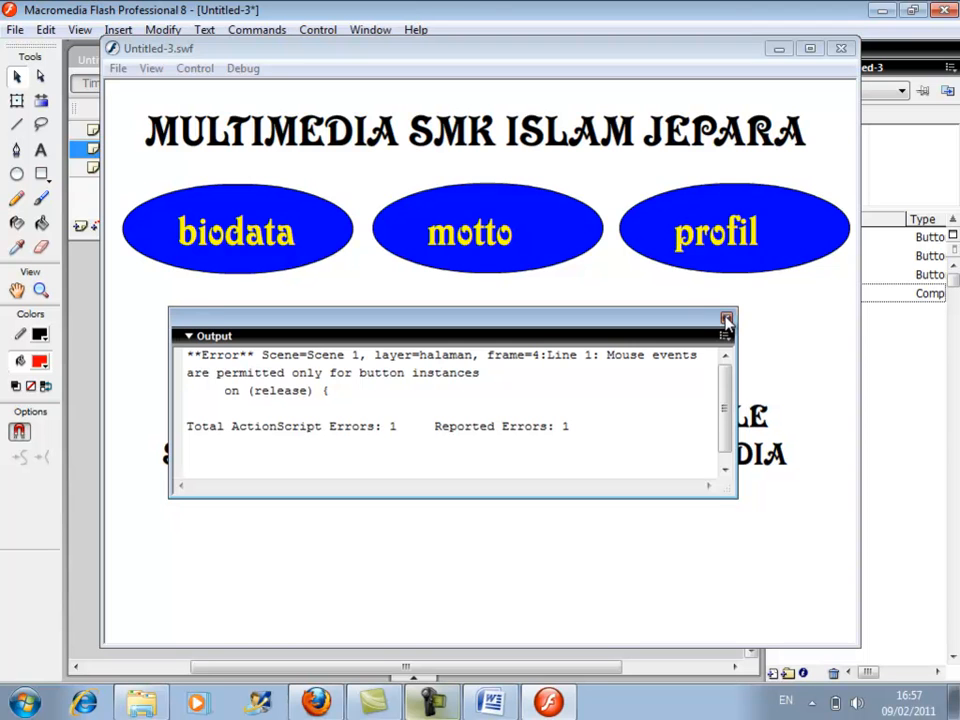
click(726, 320)
click(841, 48)
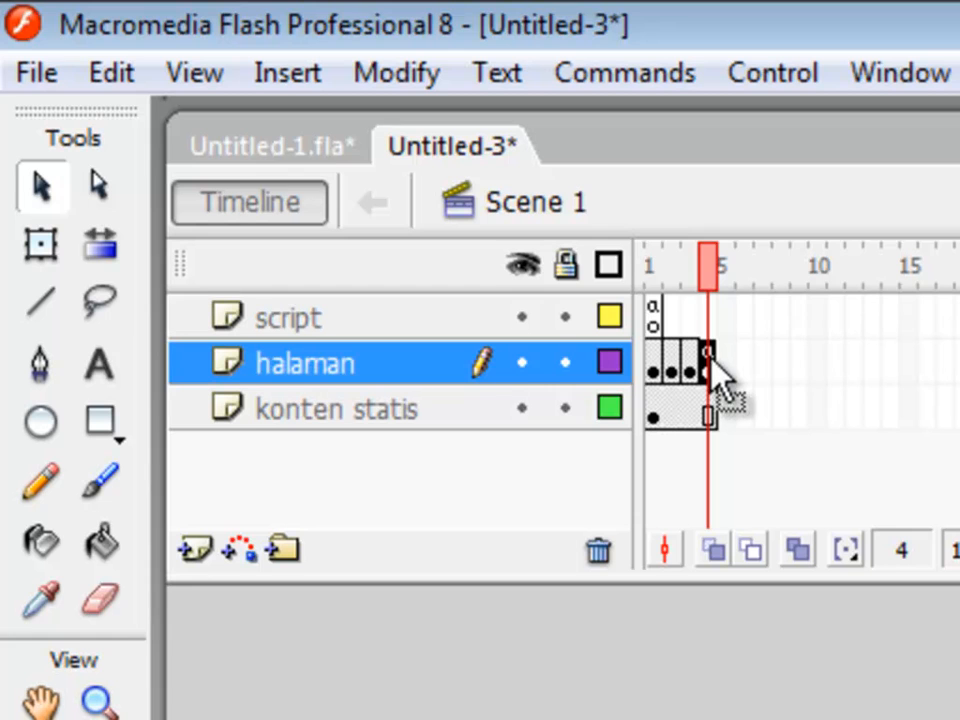
Cut the on (release) handler containing gotoAndStop(4); from the script on frame 4 of the halaman layer
click(763, 353)
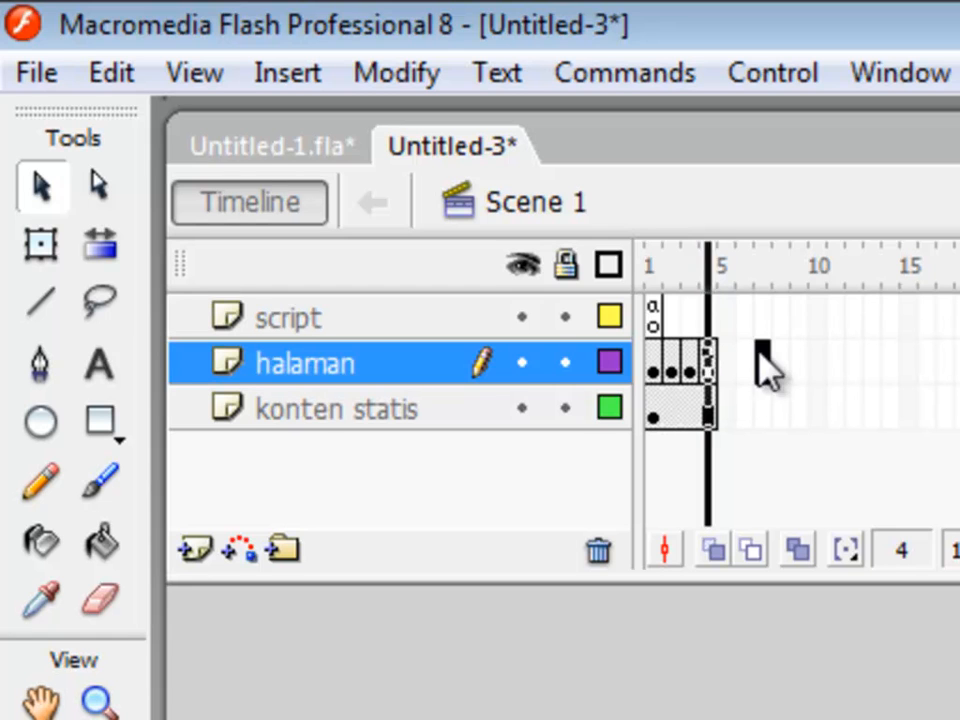
click(711, 353)
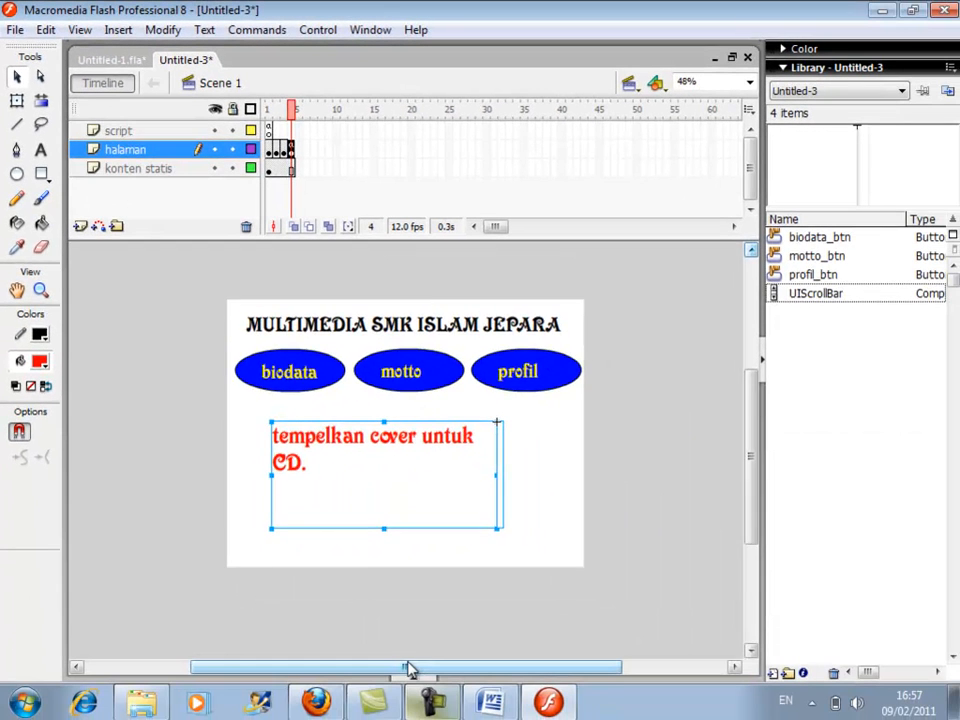
scroll(408, 668, down, 3)
scroll(408, 668, up, 4)
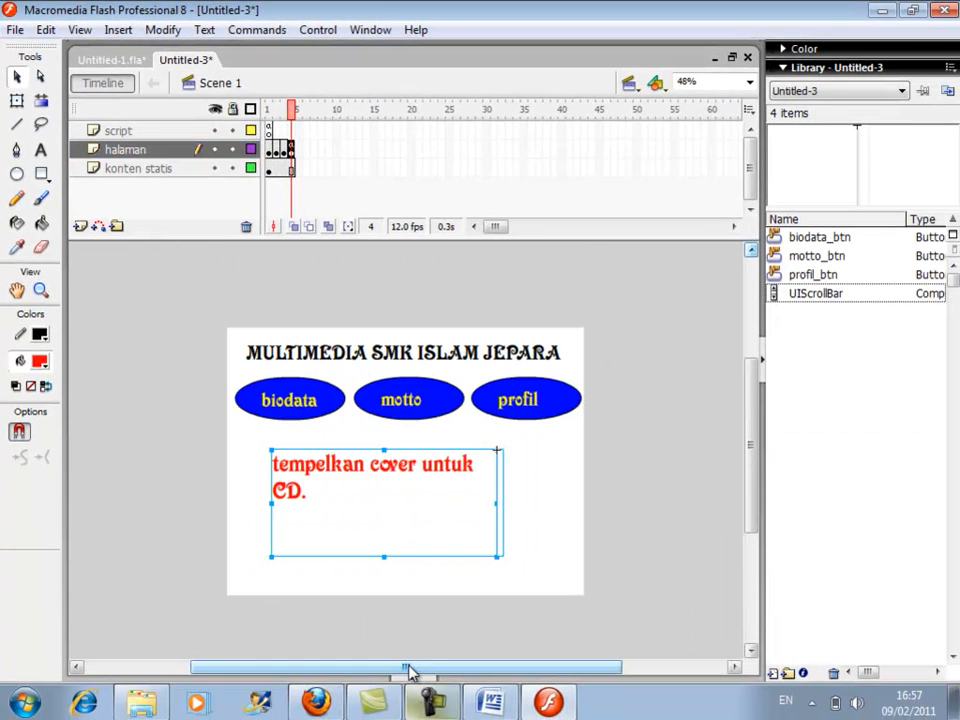
key(F9)
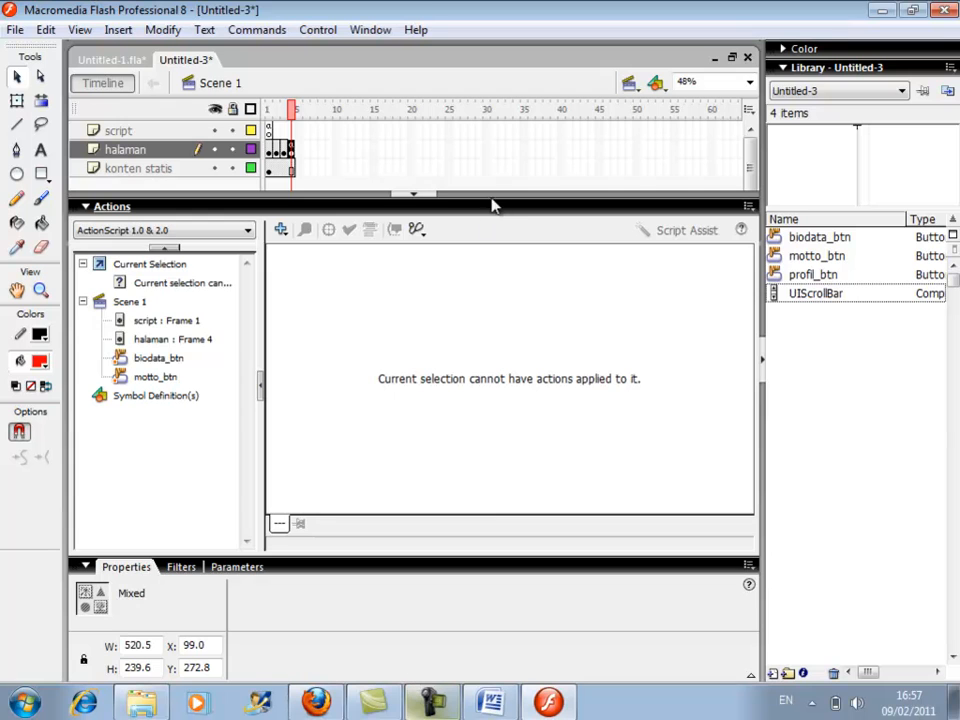
click(291, 151)
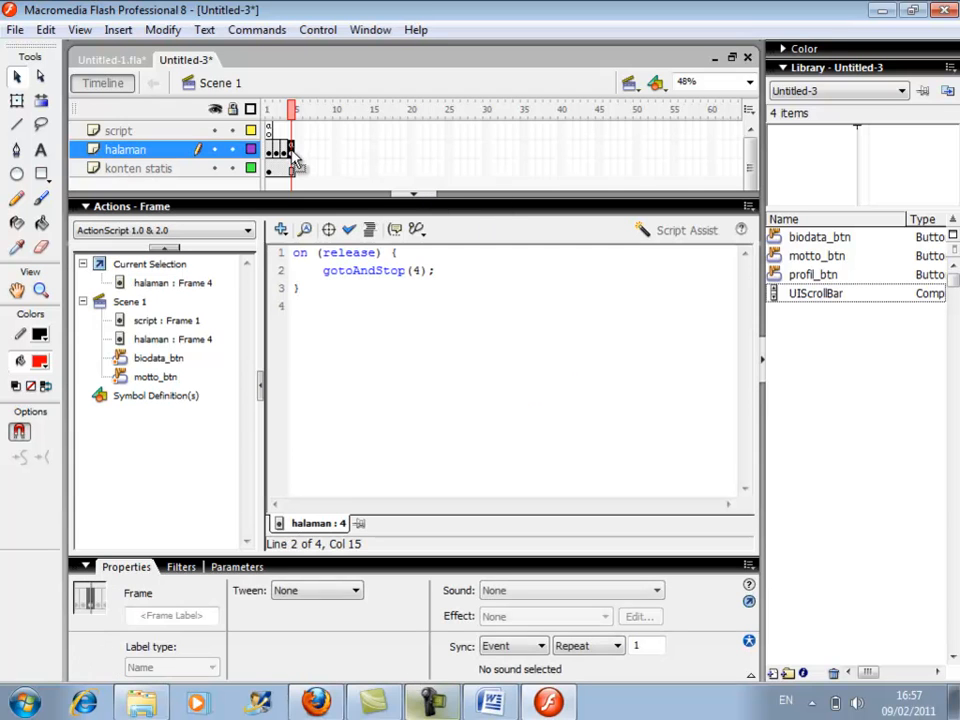
drag(342, 289, 282, 260)
right_click(322, 267)
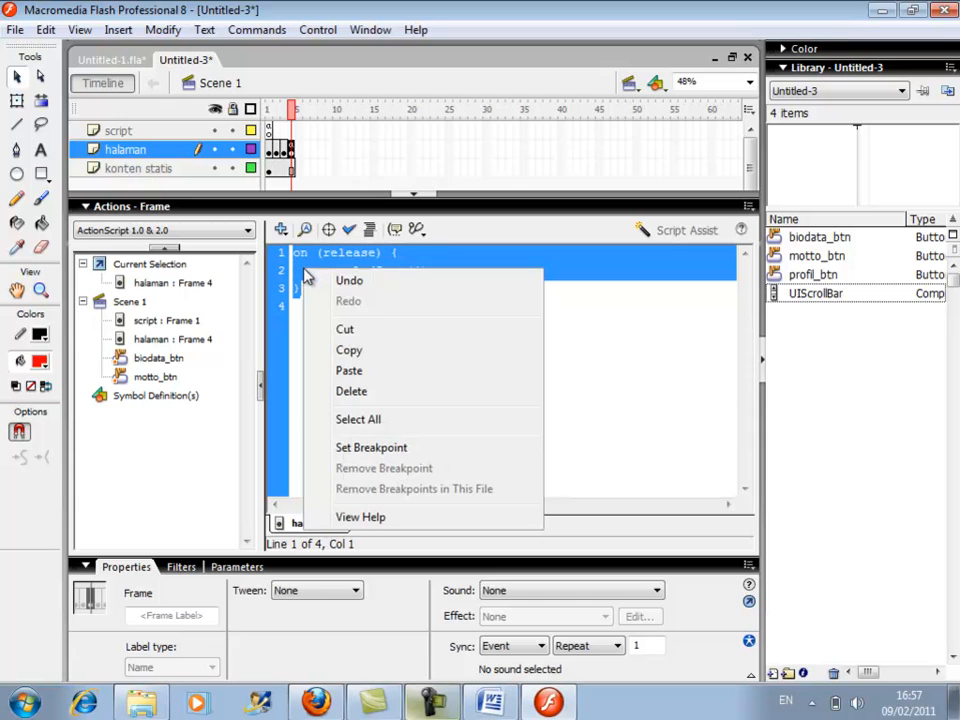
click(348, 327)
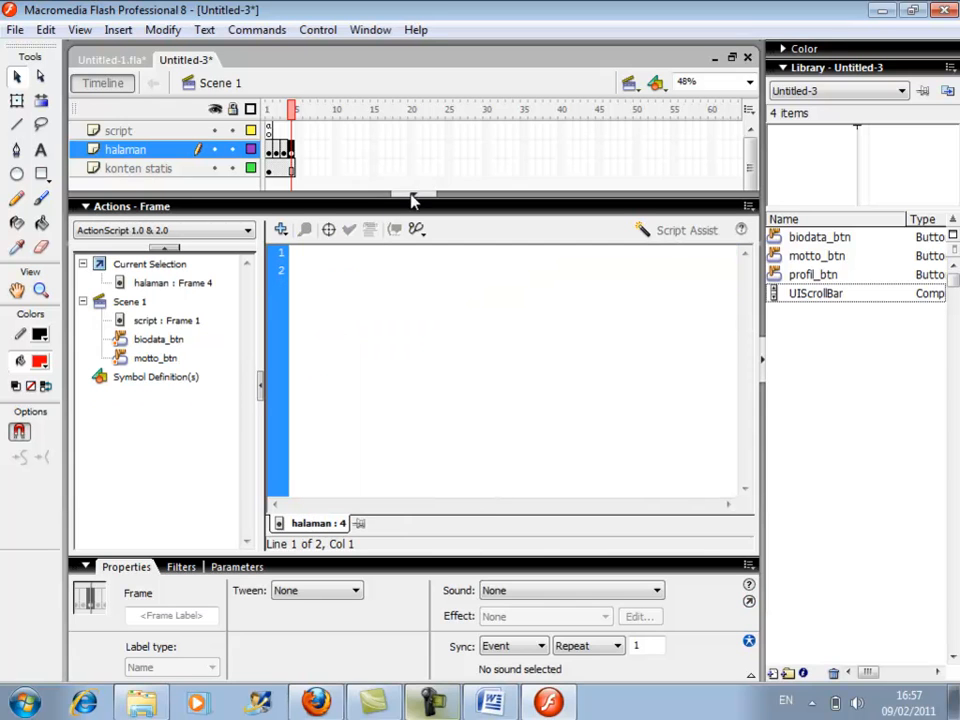
click(414, 195)
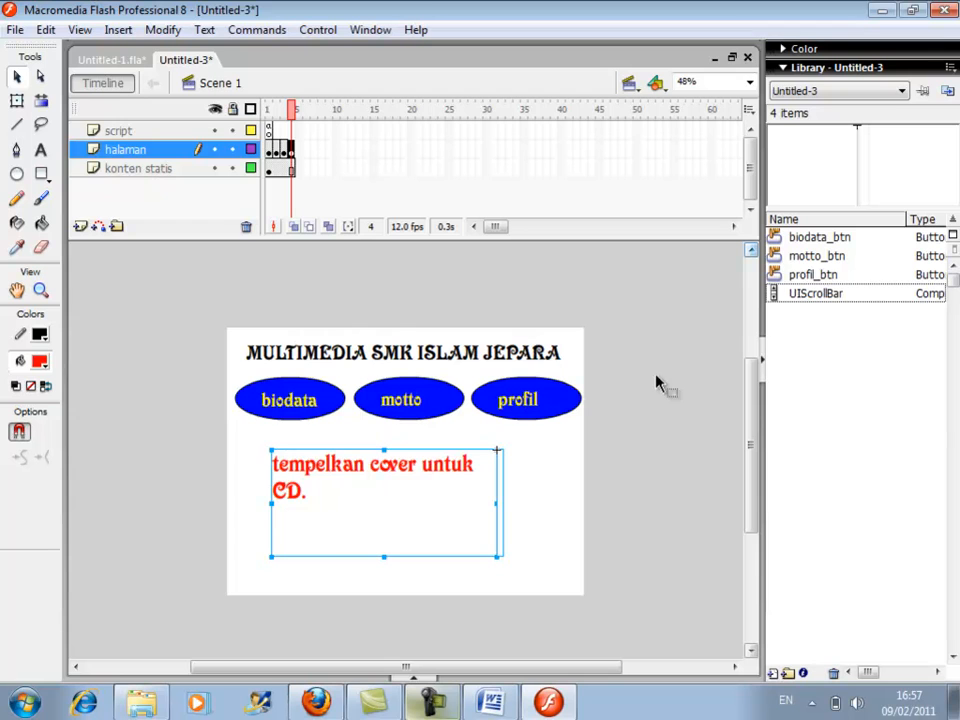
Select the profil button on the stage
click(576, 396)
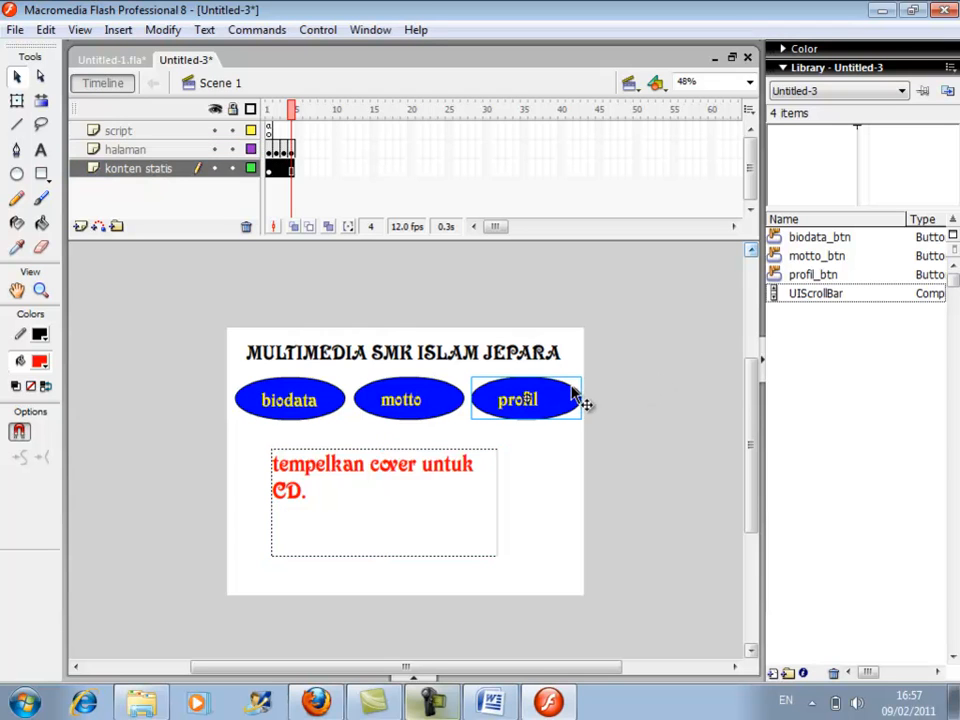